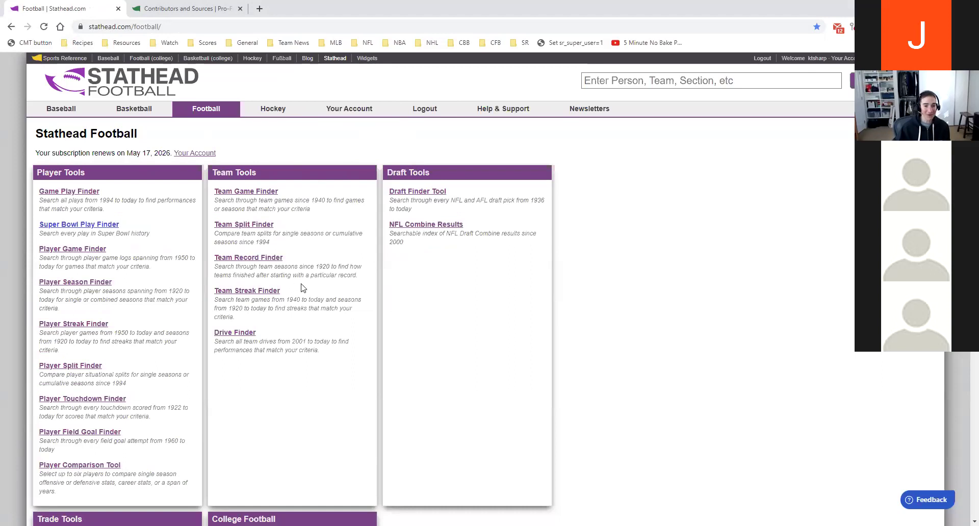
- Open the Player Season Finder and review its search types, search criteria, filters and default results
scroll(302, 289, down, 1)
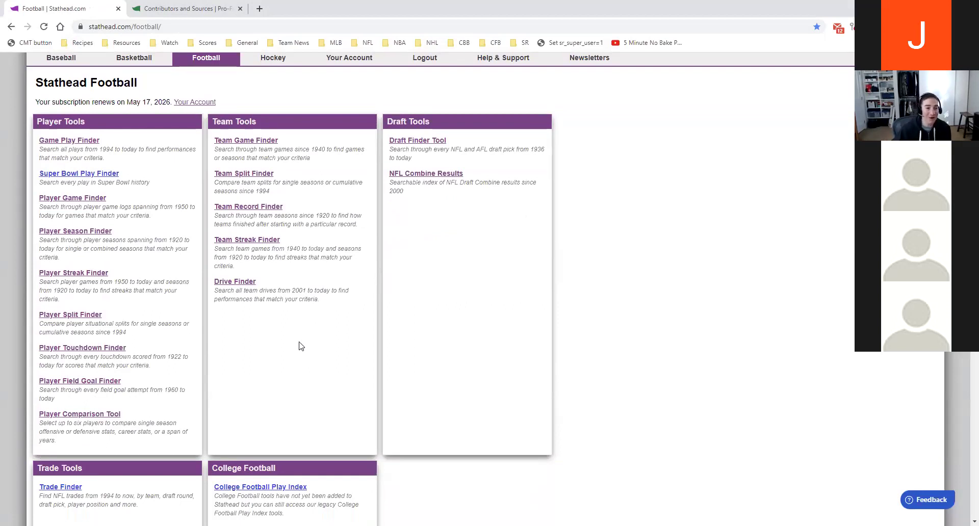
click(100, 235)
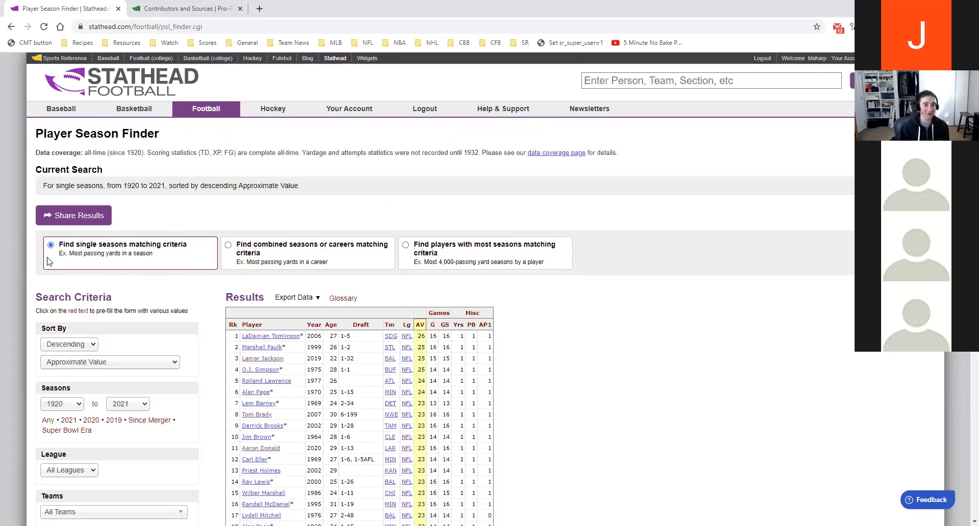
scroll(71, 284, down, 2)
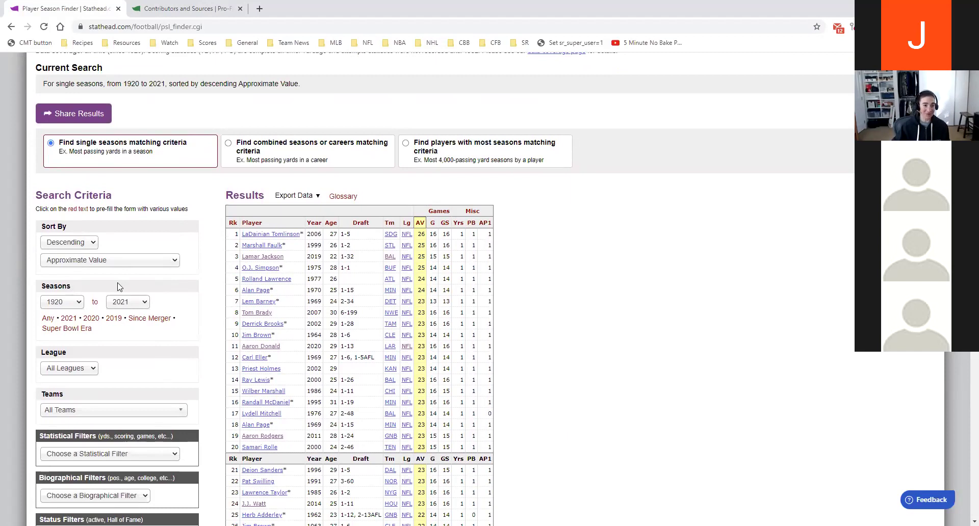
scroll(123, 375, down, 2)
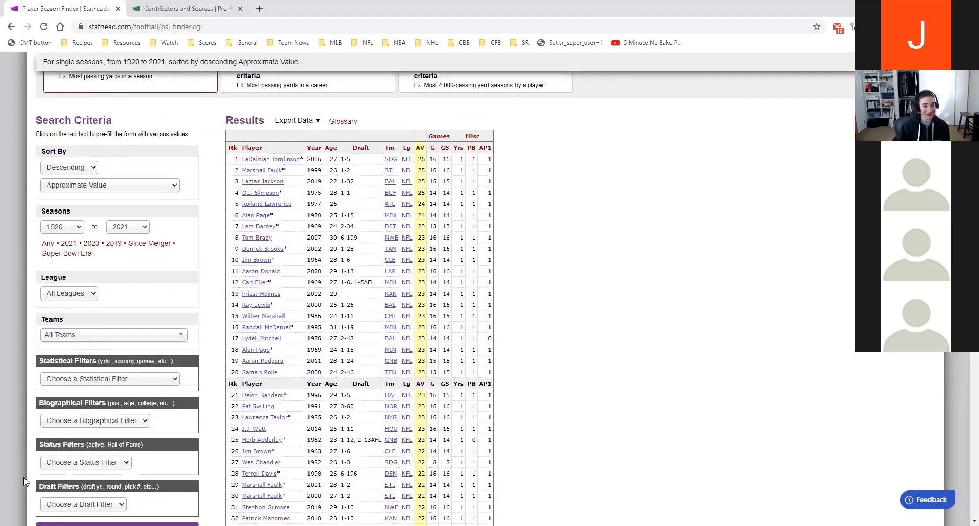
scroll(108, 368, down, 1)
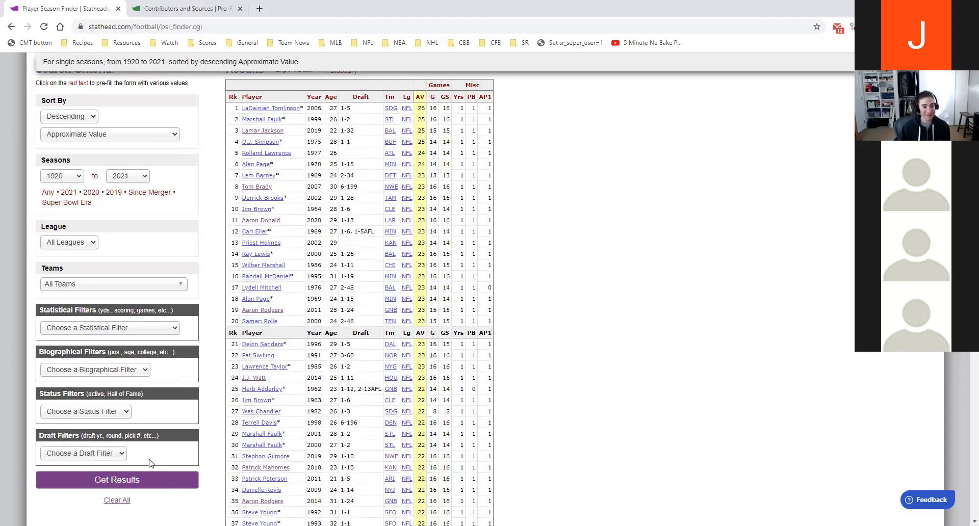
scroll(151, 463, up, 1)
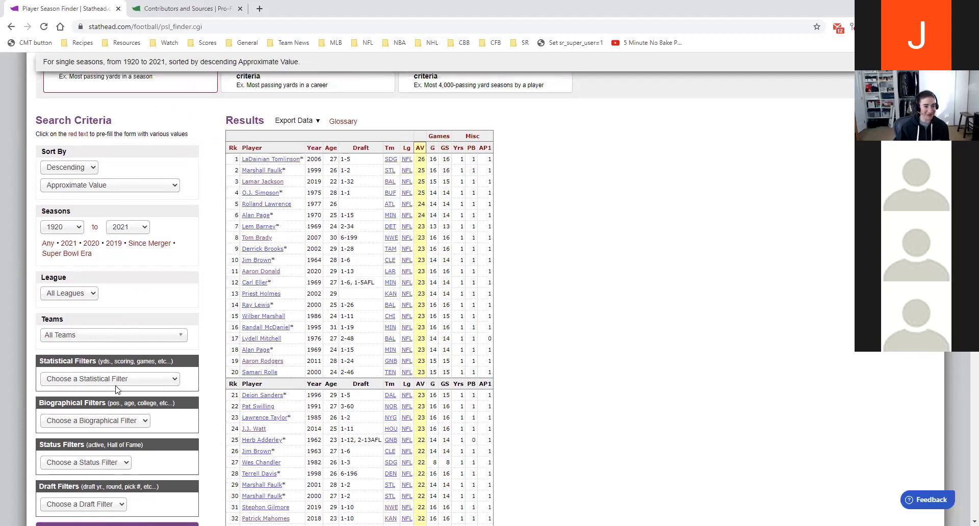
scroll(117, 390, down, 1)
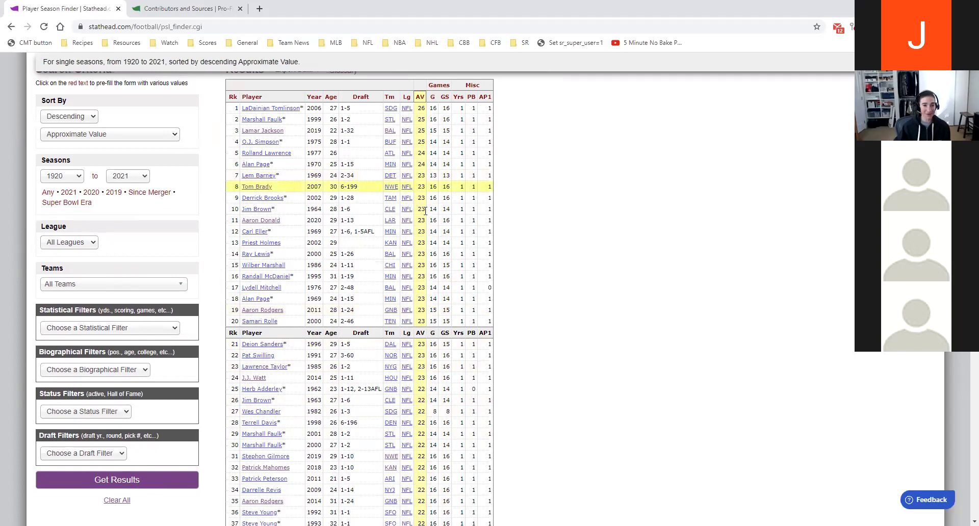
scroll(429, 194, up, 2)
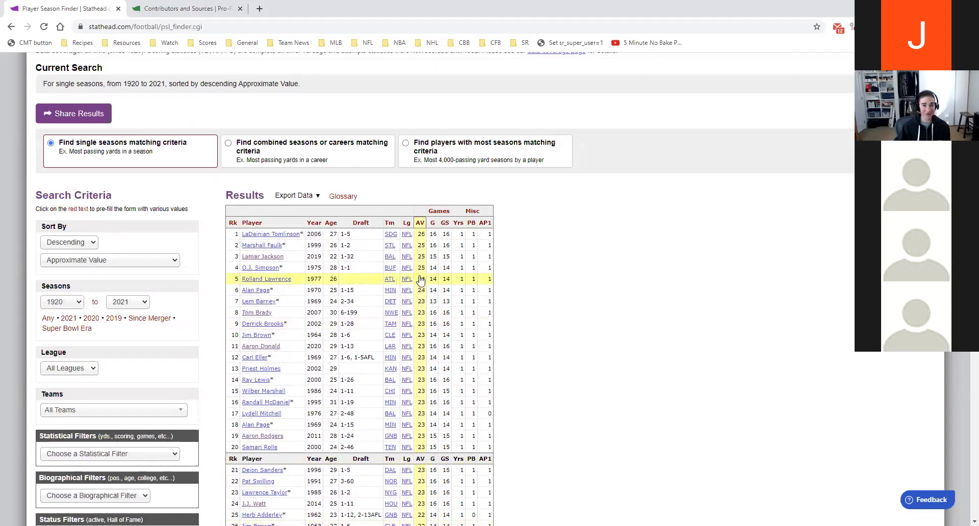
click(314, 198)
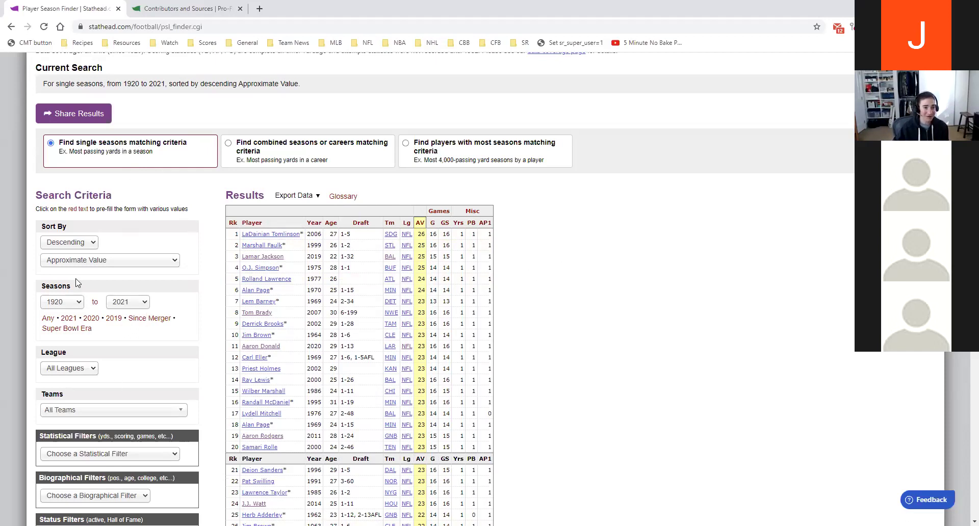
- Run a search for players with most seasons matching criteria, using a statistical filter of Passing Yds >= 5000
click(298, 147)
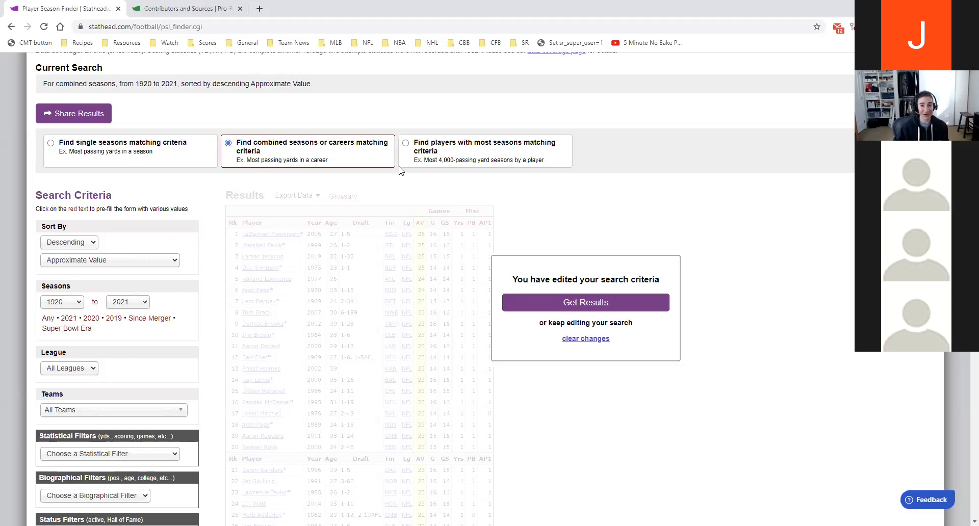
click(442, 148)
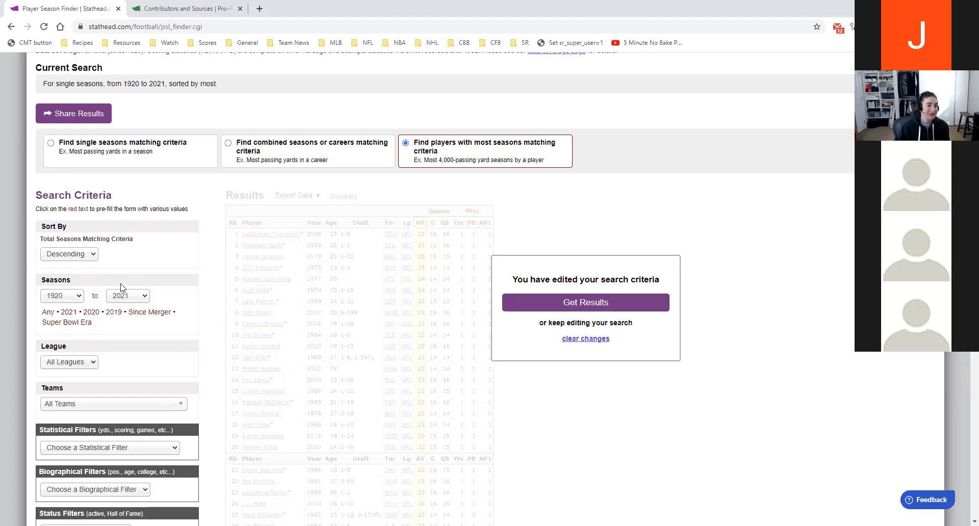
scroll(76, 204, down, 2)
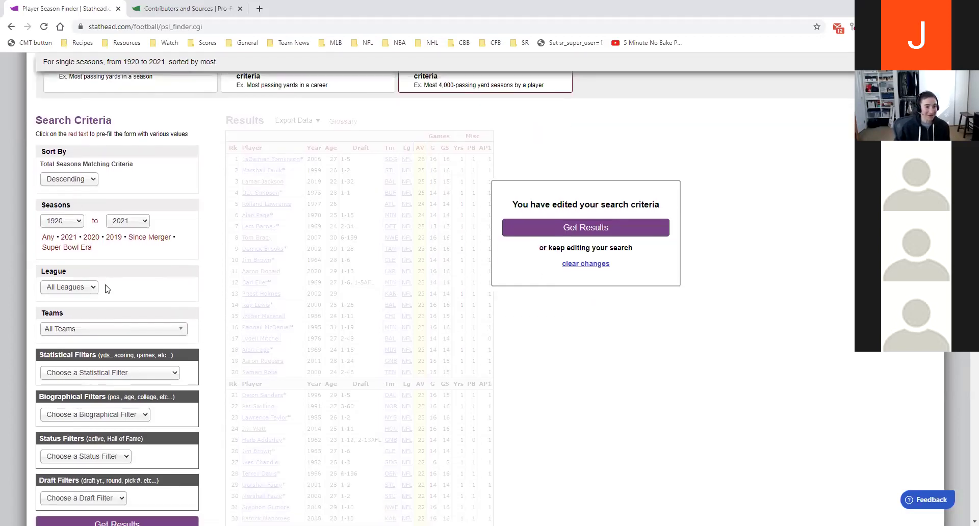
scroll(86, 329, down, 1)
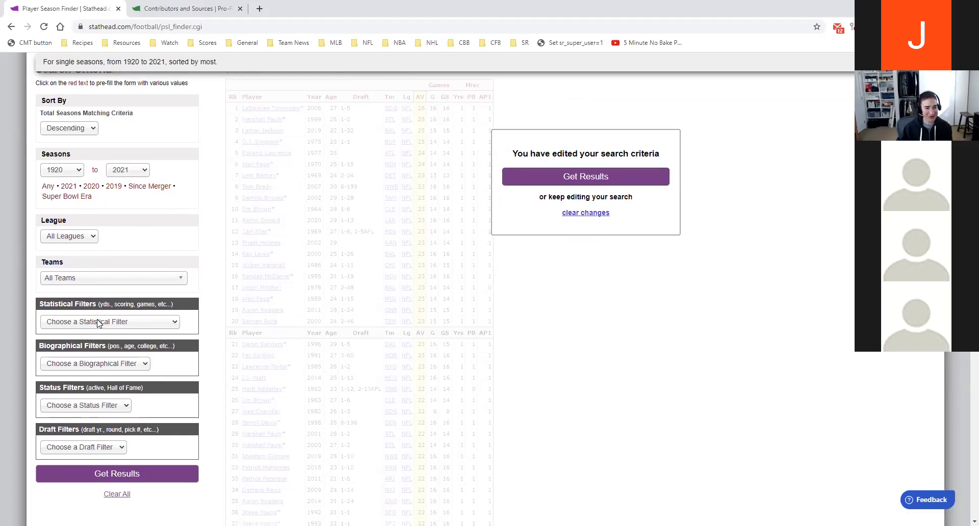
click(98, 323)
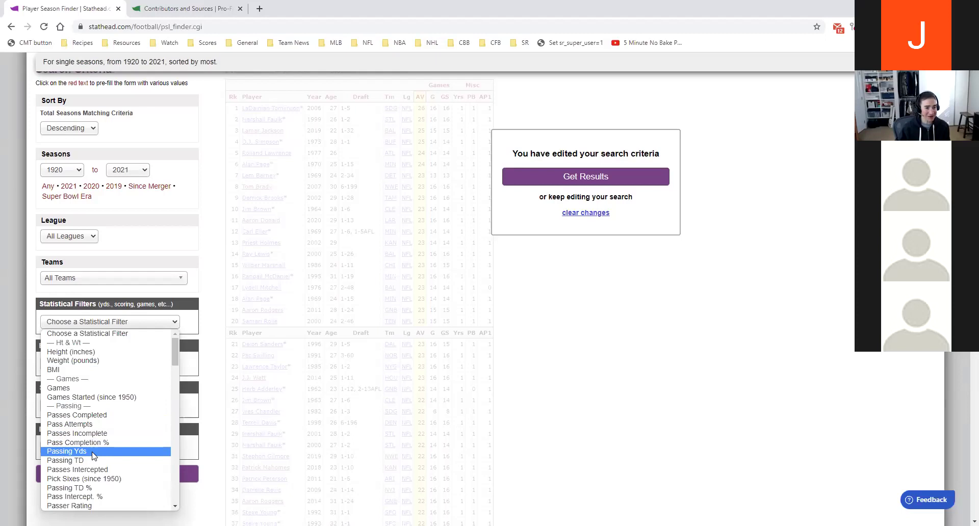
click(92, 452)
click(88, 337)
text(5)
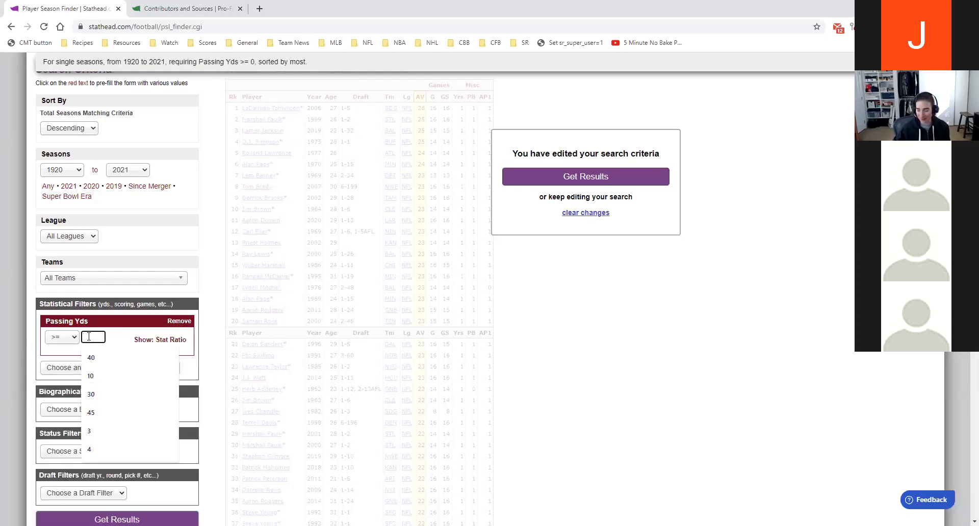
text(000)
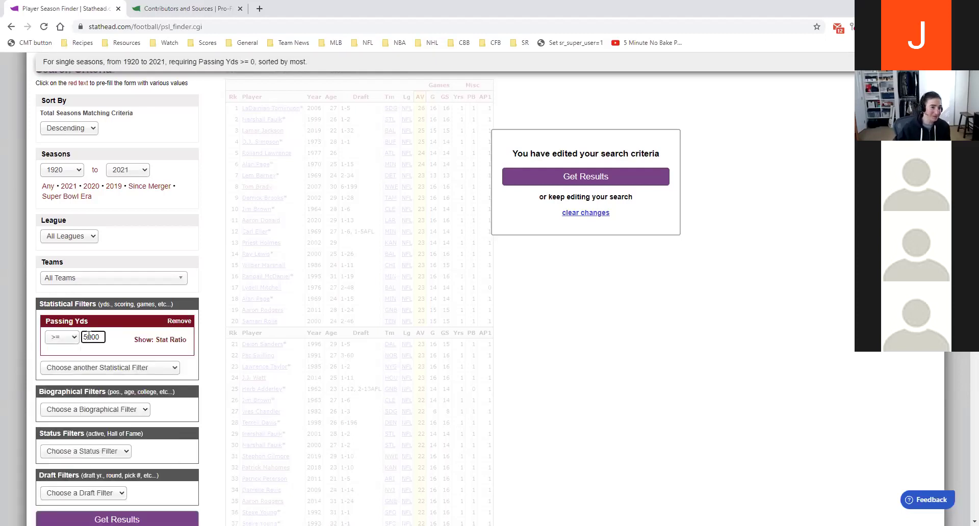
scroll(188, 365, down, 1)
click(130, 468)
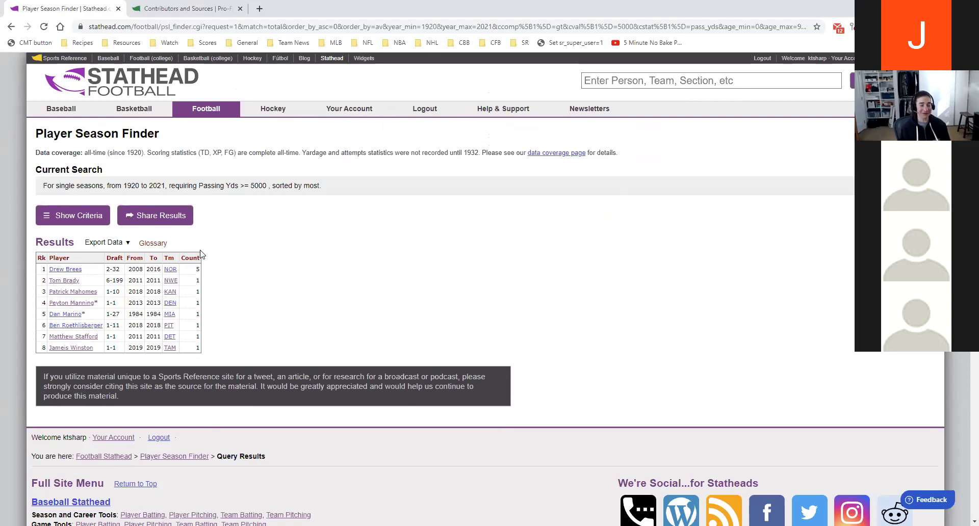
- Show the search criteria again and look through the full list of additional statistical filters
click(50, 217)
scroll(70, 374, down, 2)
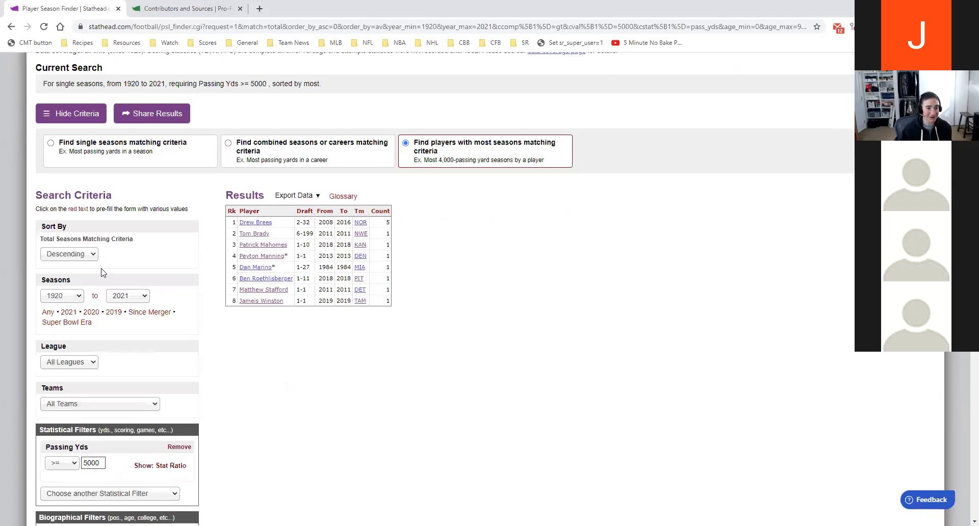
click(90, 493)
scroll(124, 368, down, 3)
scroll(121, 379, up, 3)
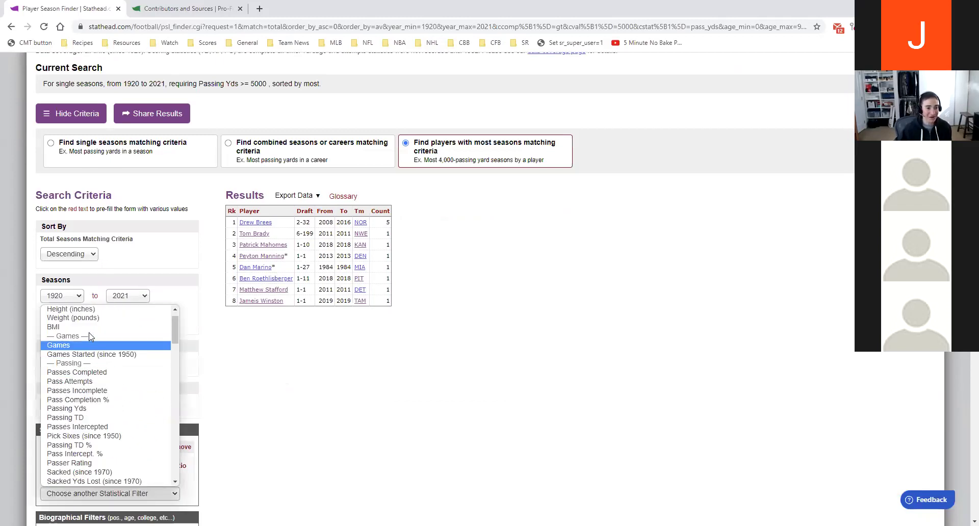
scroll(102, 371, down, 10)
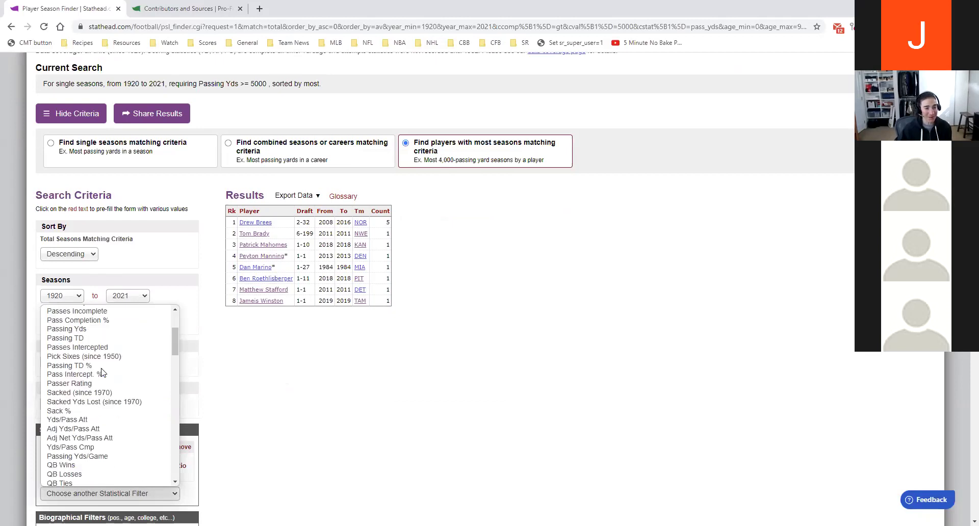
scroll(102, 372, down, 5)
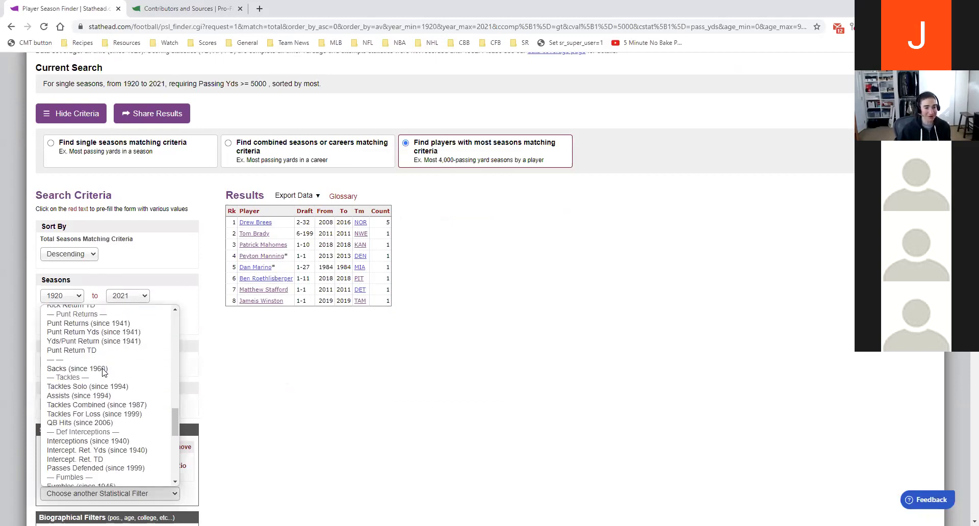
scroll(105, 363, down, 5)
scroll(108, 367, down, 2)
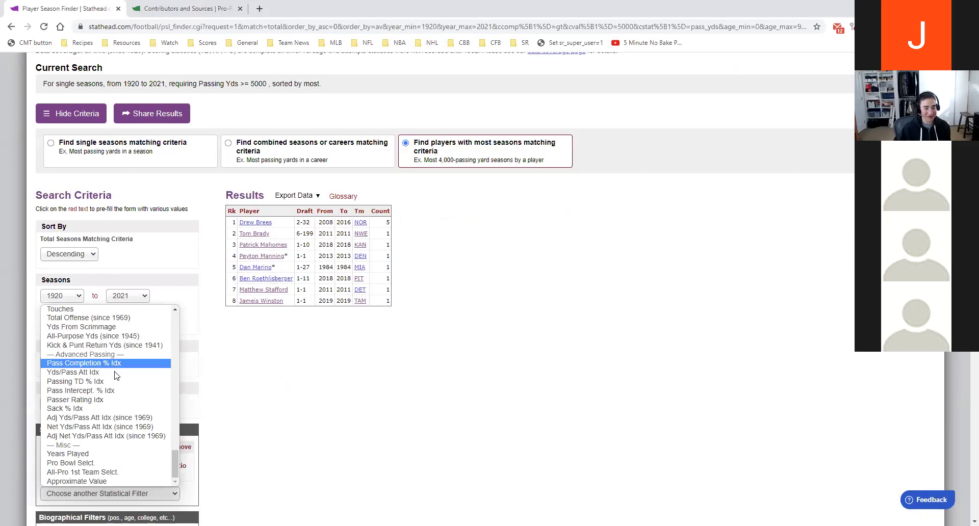
click(236, 406)
scroll(232, 402, up, 2)
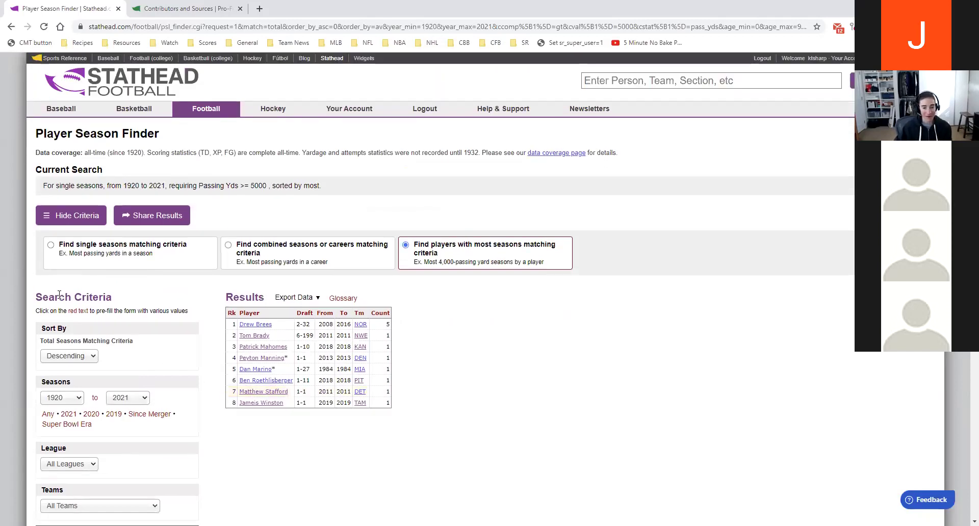
- Open the Player Game Finder and choose the search for players with cumulative games in a season matching criteria
mouse_move(198, 115)
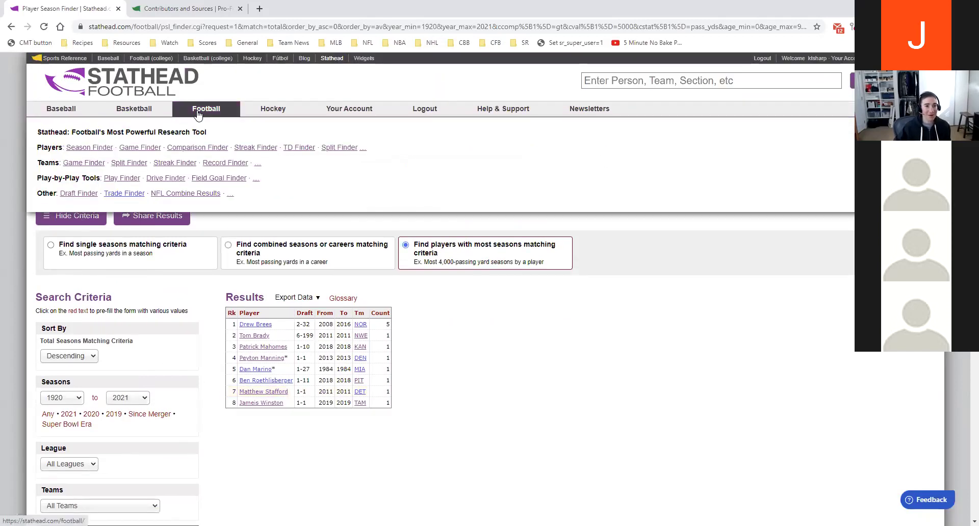
click(147, 151)
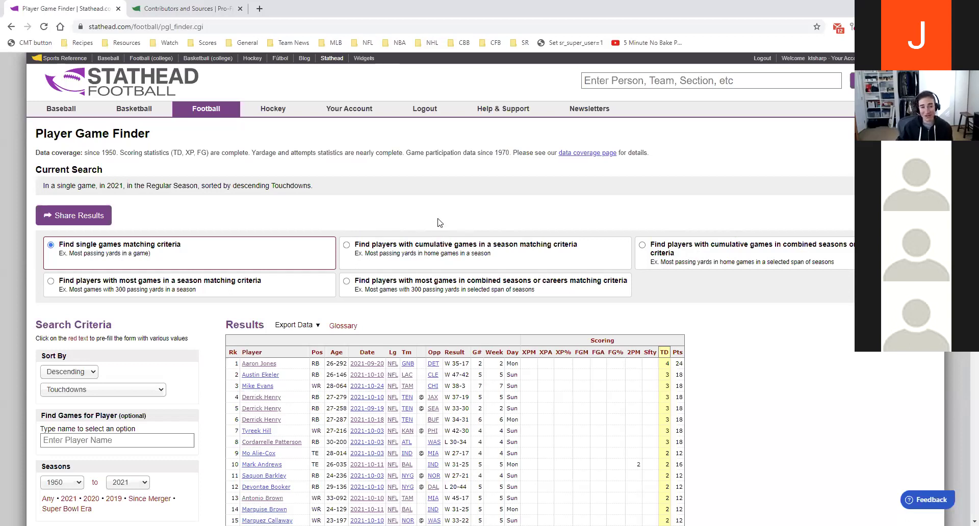
click(444, 249)
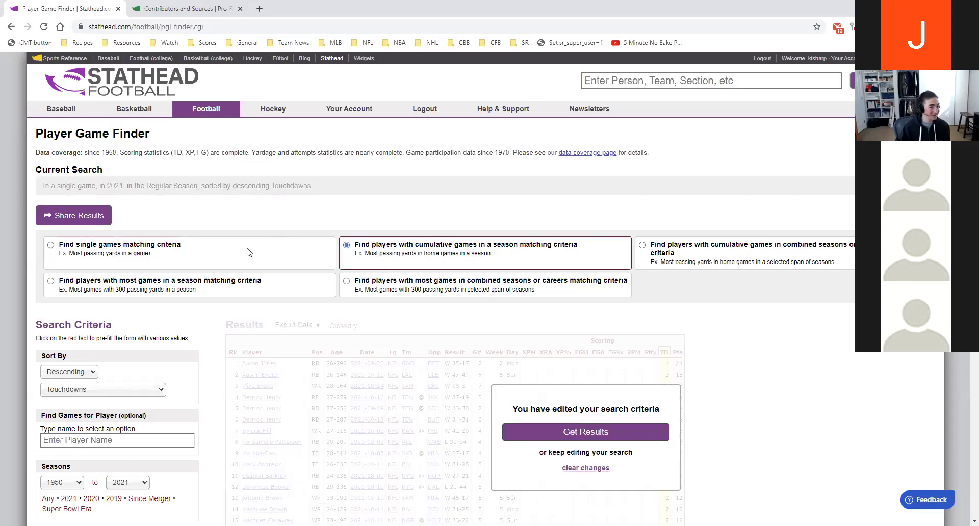
- Set the player game search to sort by Rushing Att
scroll(251, 255, down, 2)
scroll(250, 255, down, 2)
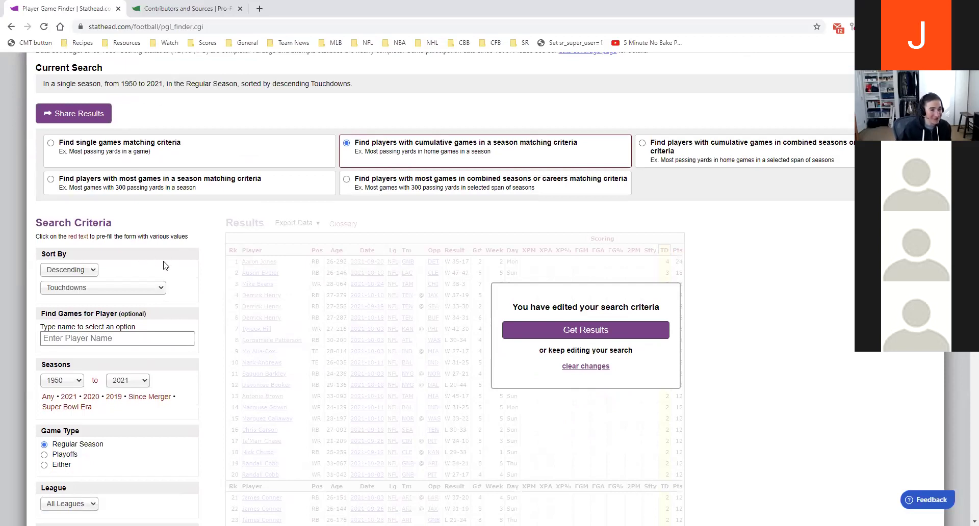
click(113, 289)
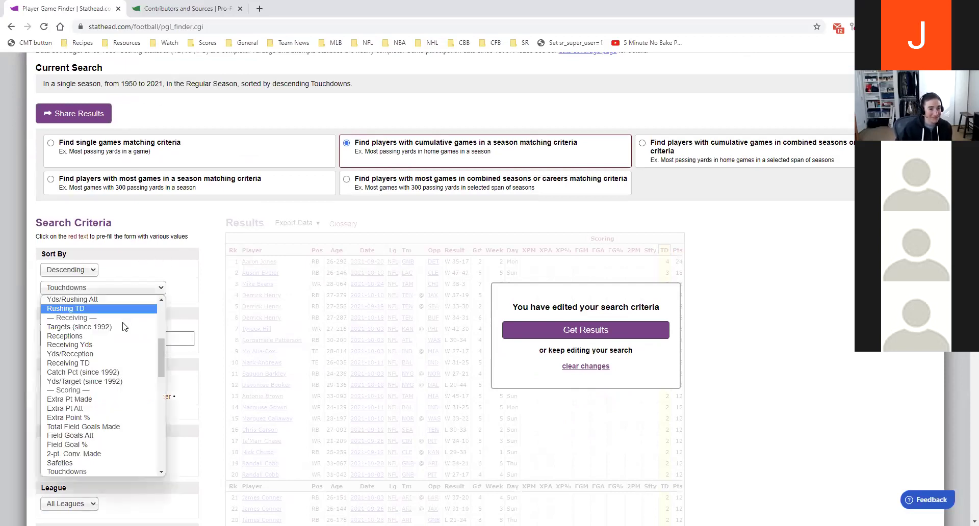
click(411, 145)
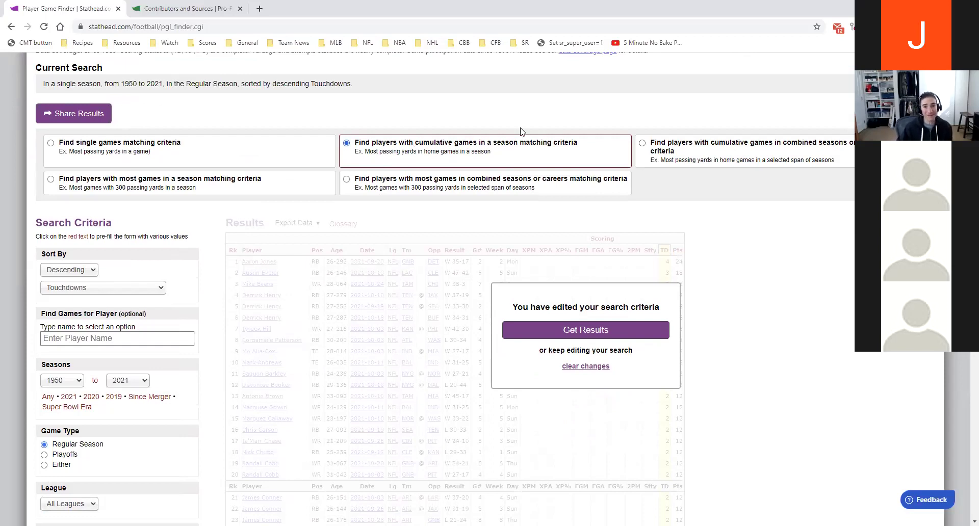
click(145, 288)
scroll(129, 332, up, 4)
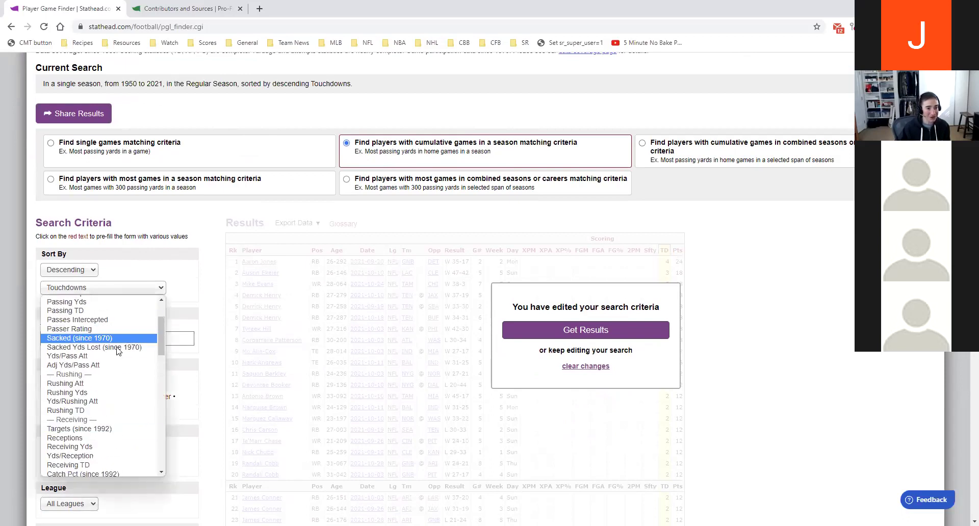
click(115, 383)
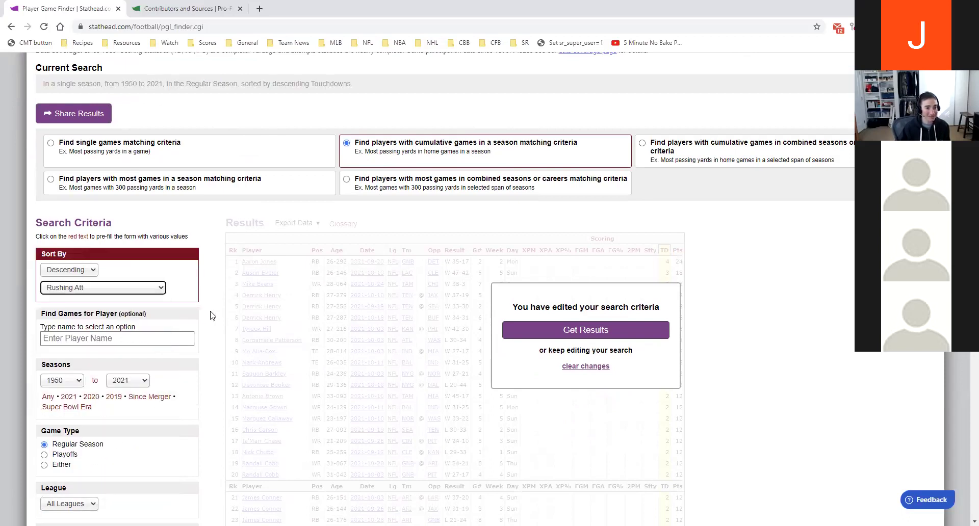
- Add a Game Number game filter to the cumulative-games-in-a-season search
scroll(200, 313, down, 3)
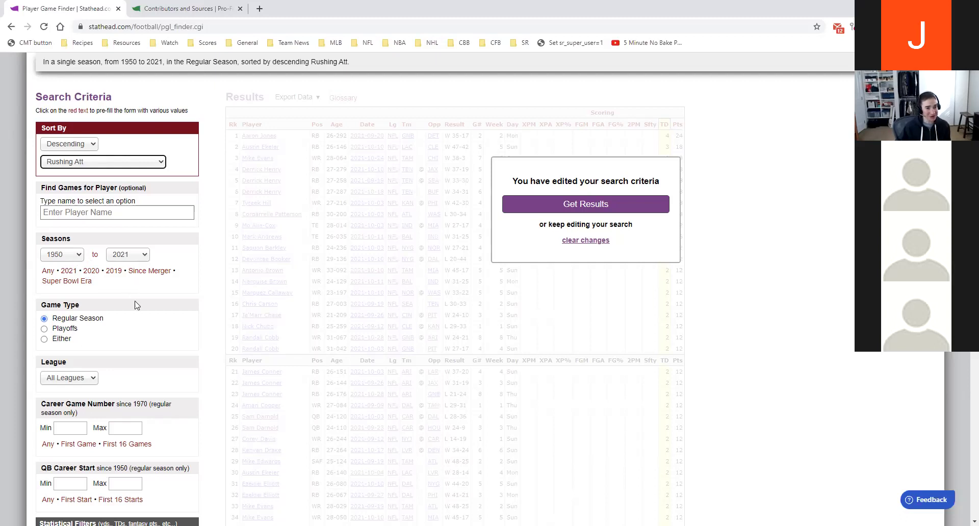
scroll(138, 307, down, 1)
scroll(134, 304, down, 3)
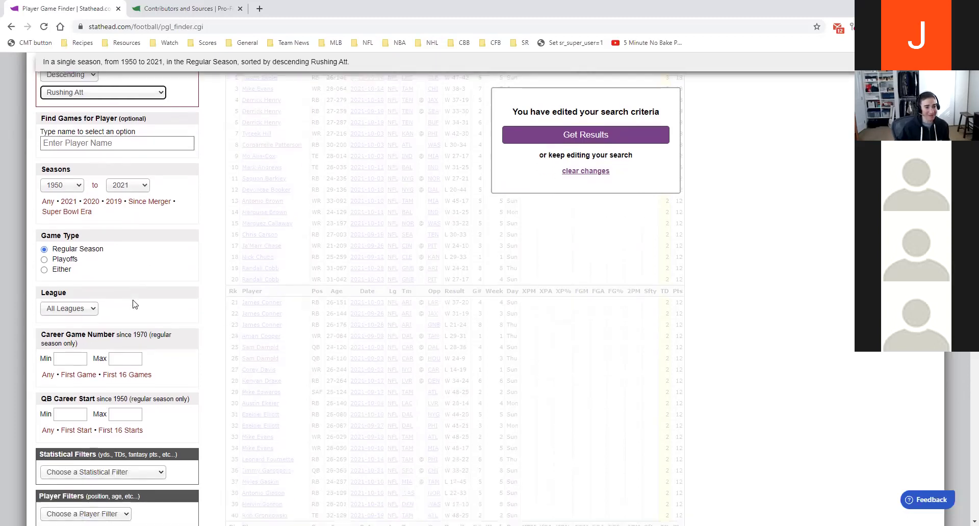
scroll(134, 300, down, 1)
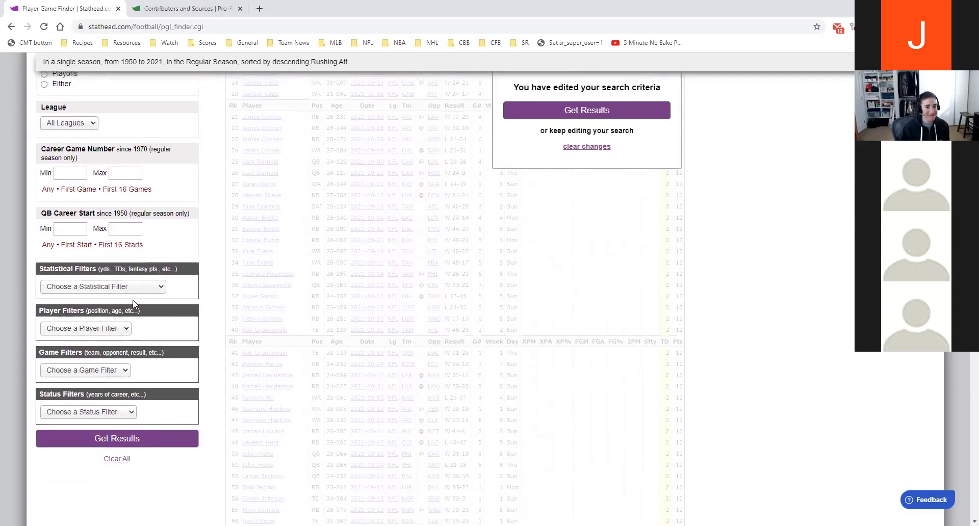
scroll(150, 261, down, 1)
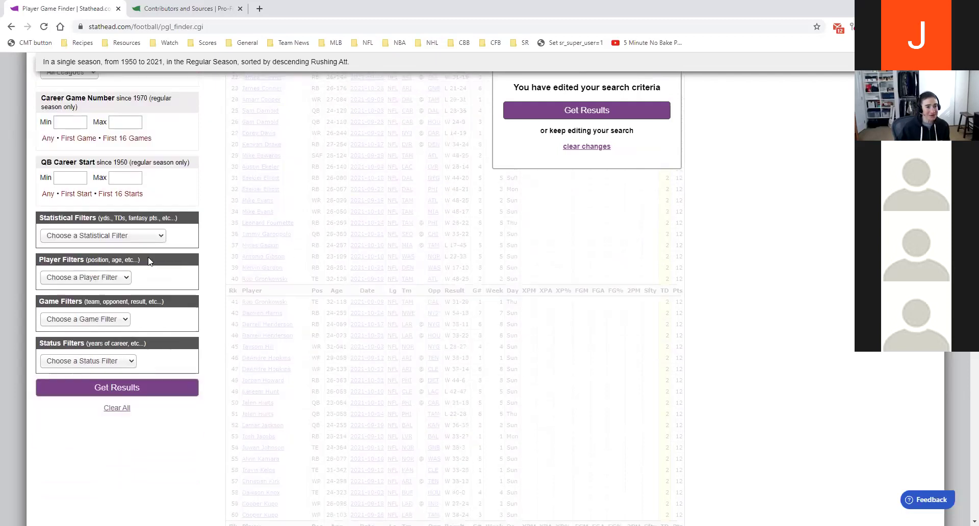
click(105, 321)
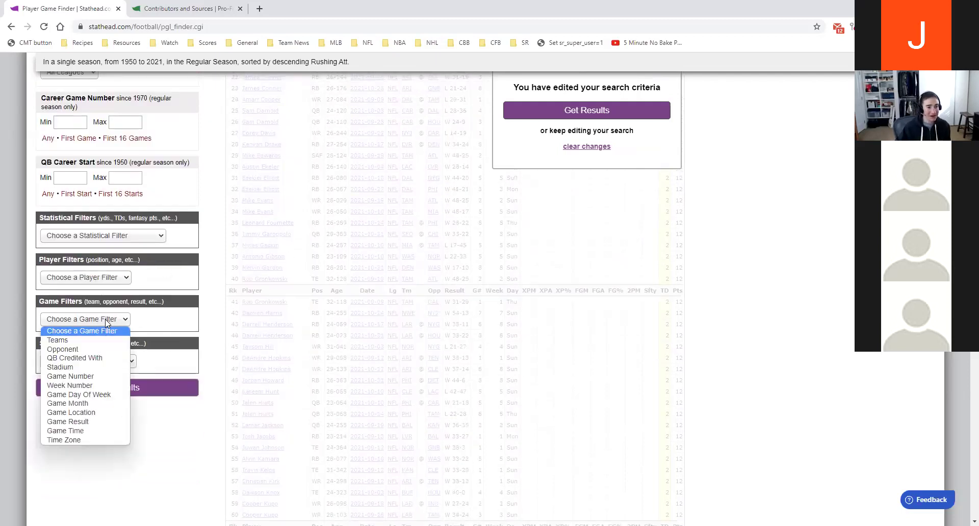
click(99, 377)
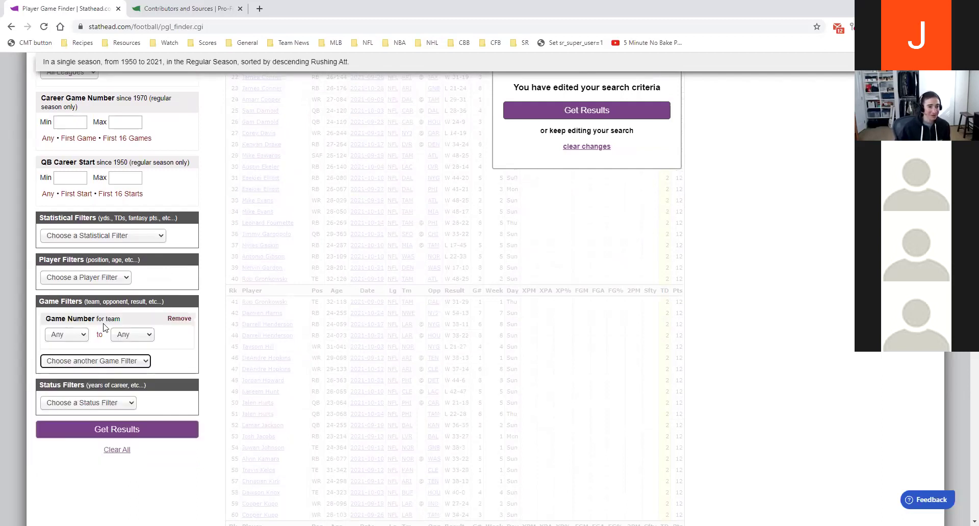
- Set the team's game number range from 1 to 8
click(81, 339)
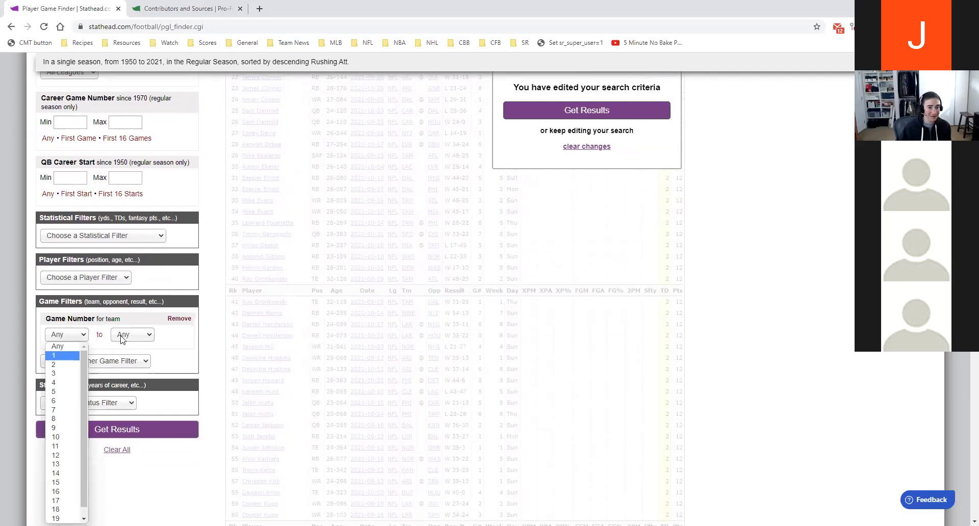
click(74, 358)
click(131, 334)
click(137, 403)
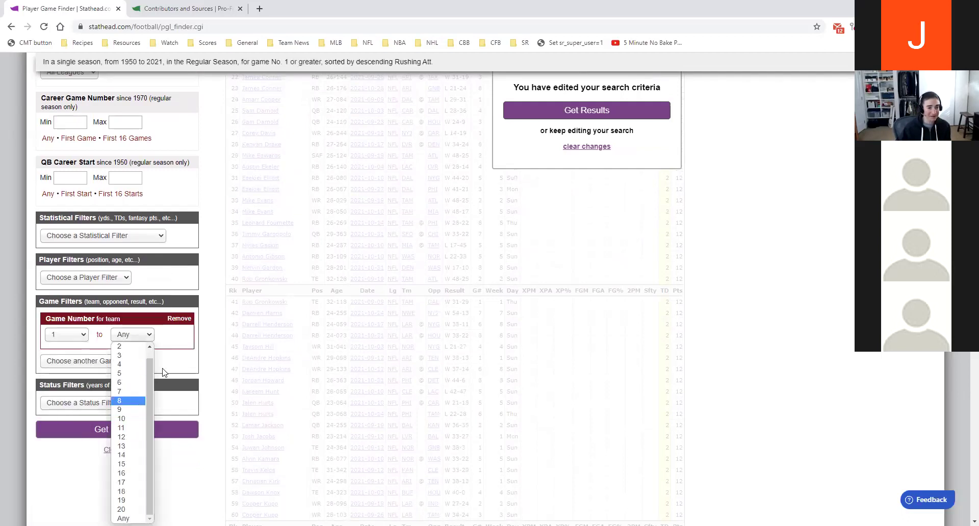
- Run the search for season rushing attempts within games 1 to 8 and bring up the top of the results
scroll(153, 372, down, 1)
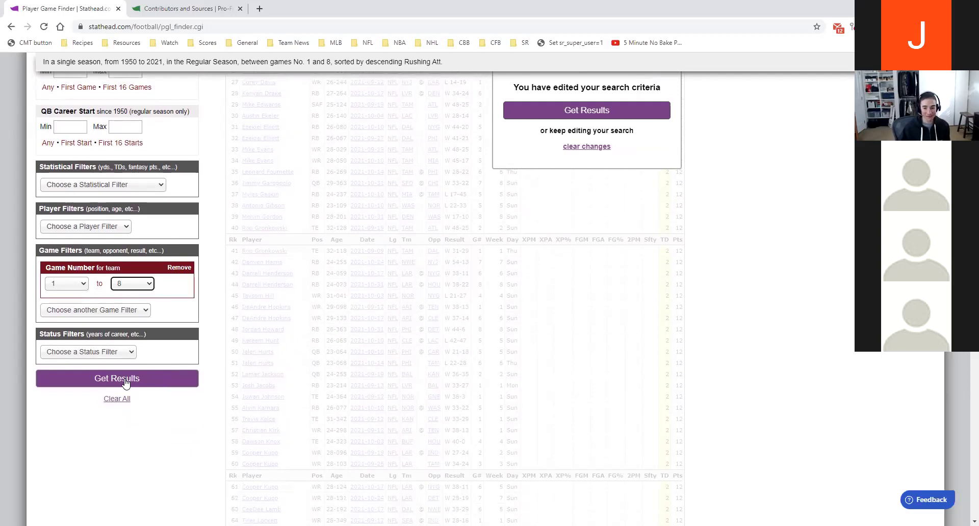
click(125, 382)
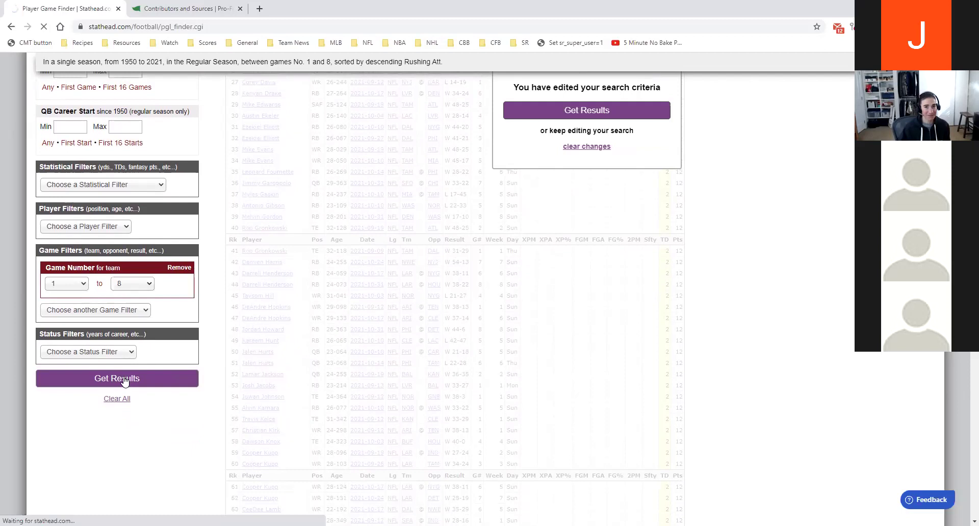
scroll(414, 301, up, 2)
scroll(412, 301, up, 3)
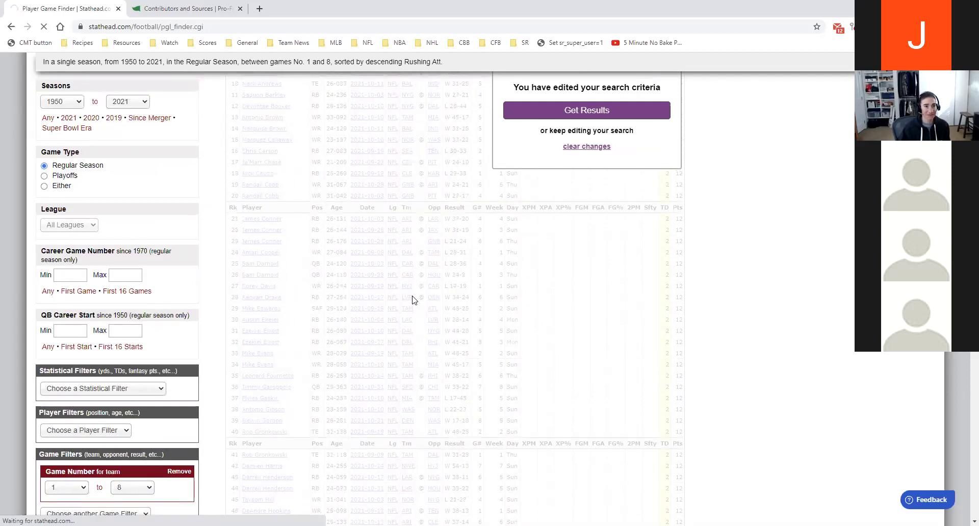
scroll(415, 296, up, 5)
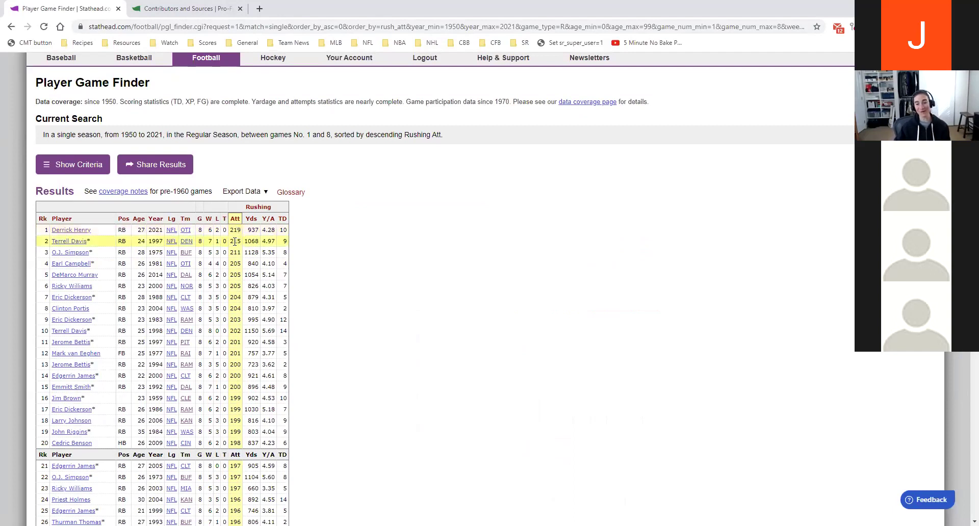
- Show the search criteria again and look through the available game filters and status filters
click(46, 166)
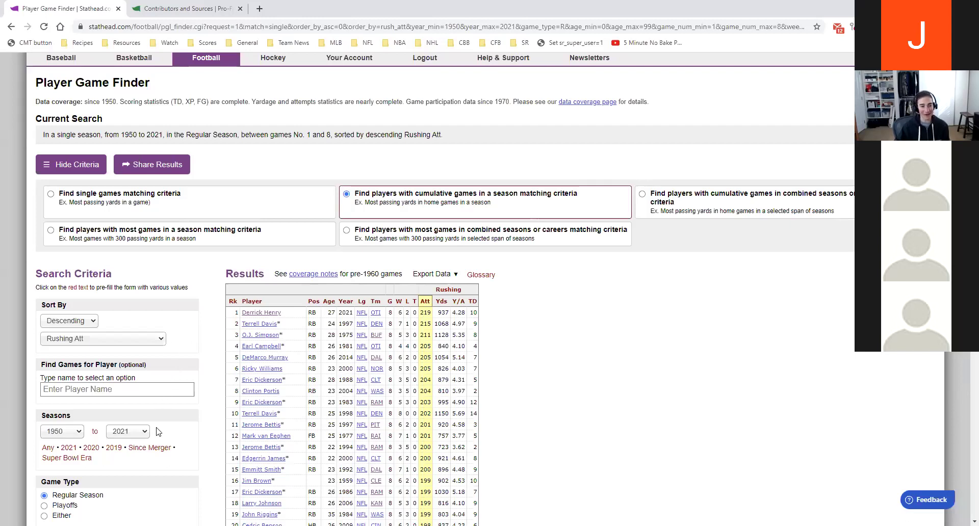
scroll(158, 434, down, 6)
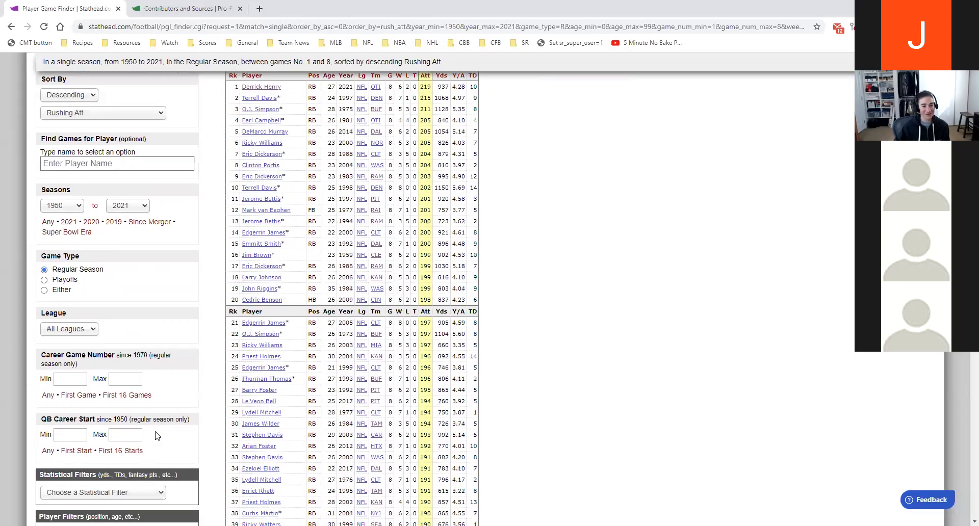
scroll(121, 431, down, 1)
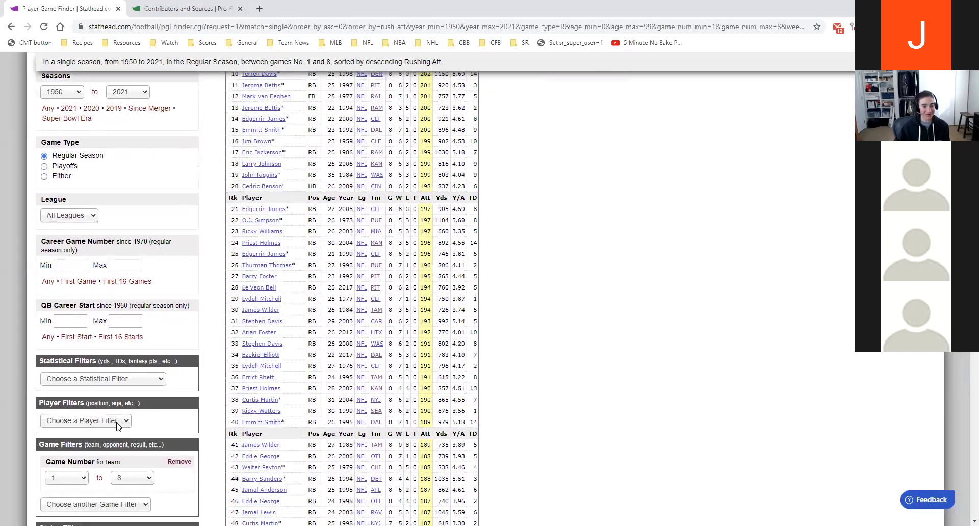
scroll(131, 417, down, 2)
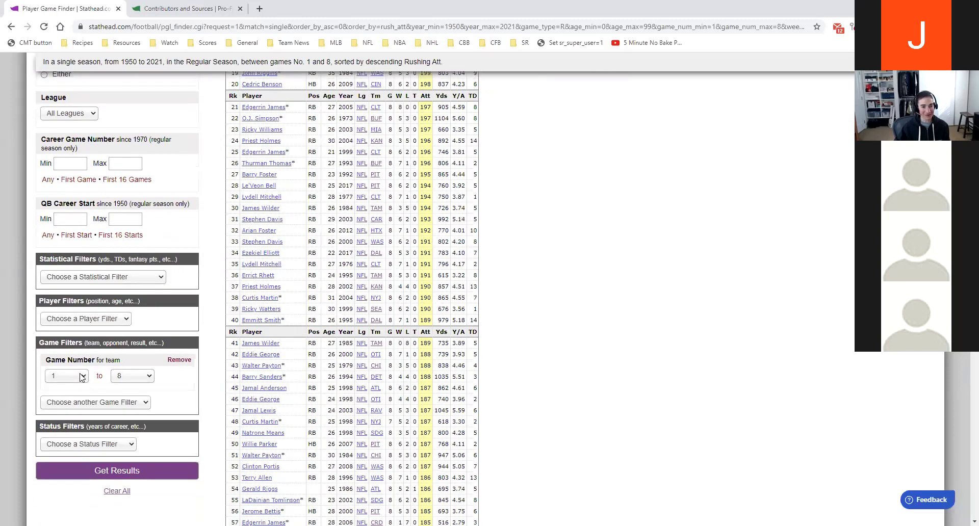
click(92, 404)
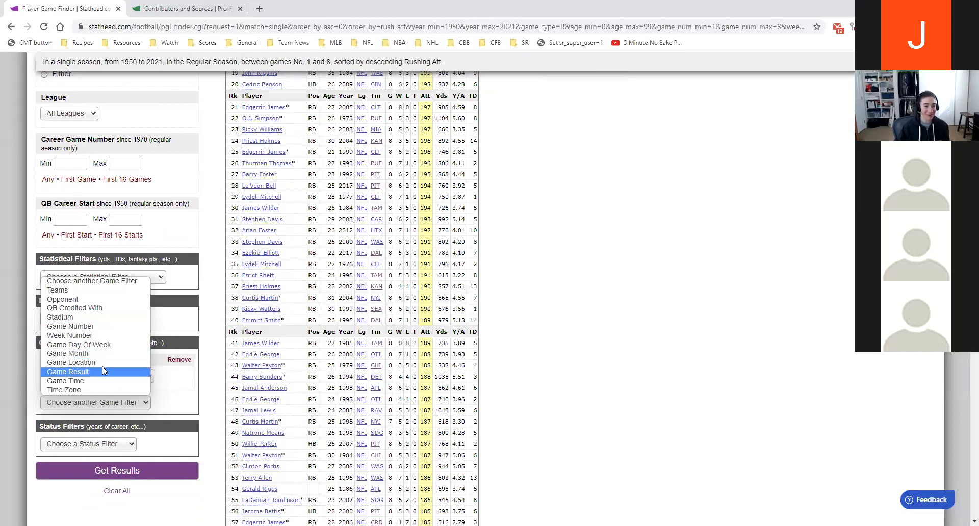
click(121, 448)
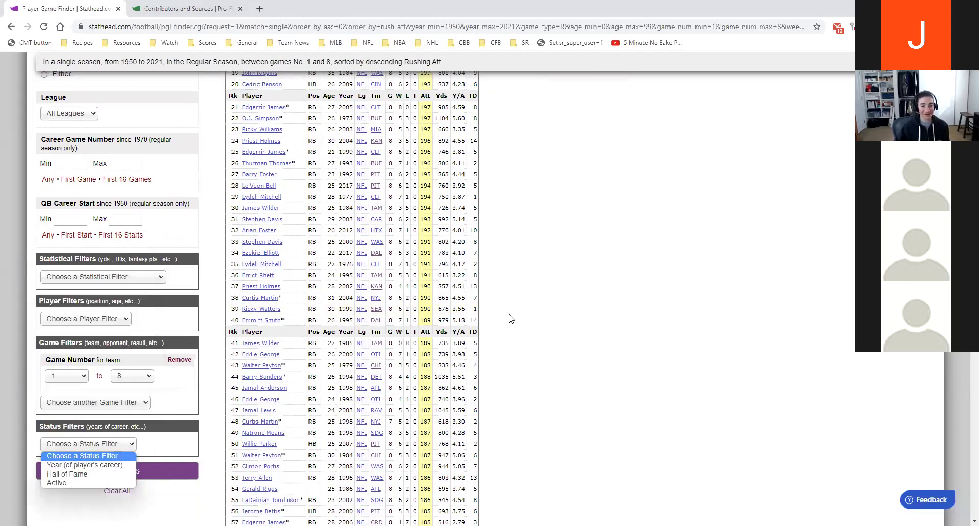
scroll(532, 317, up, 10)
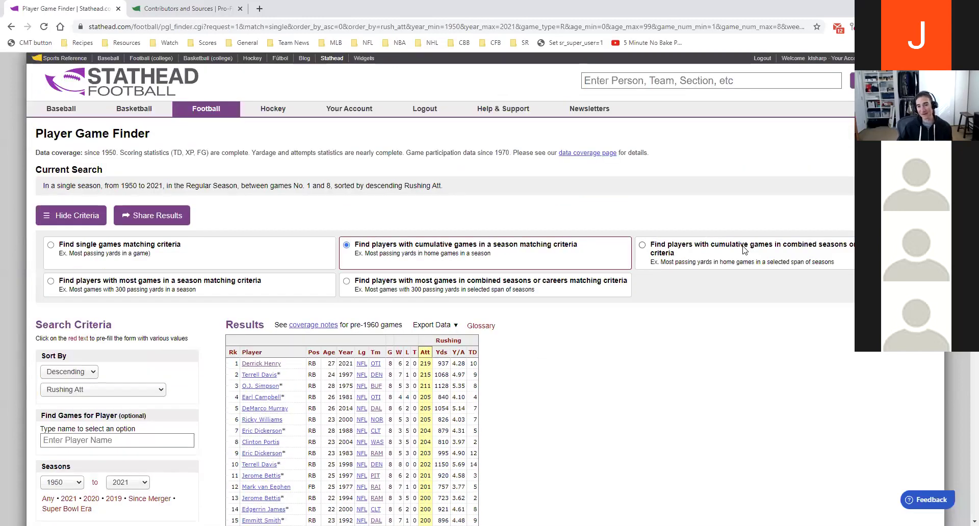
- Switch the search type to players with most games in combined seasons or careers matching criteria, passing through the other multi-game search types
click(745, 250)
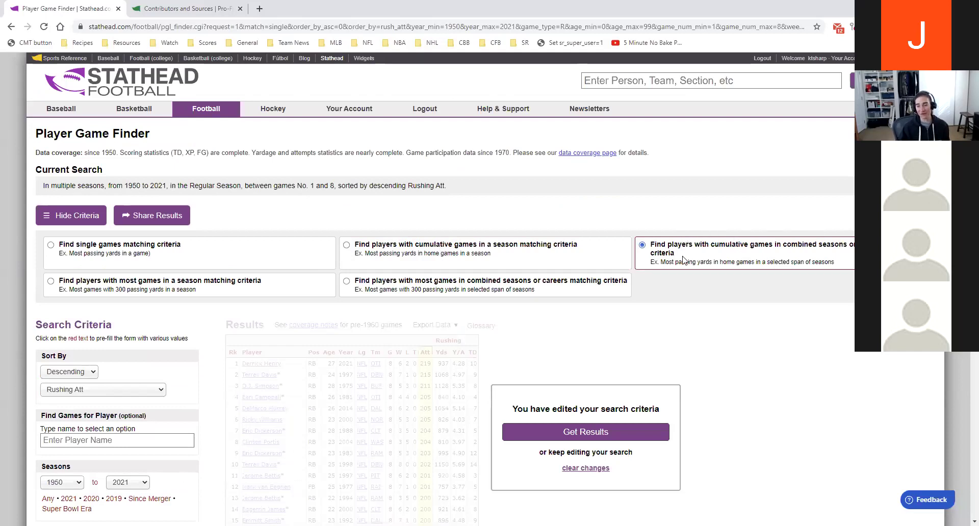
click(204, 285)
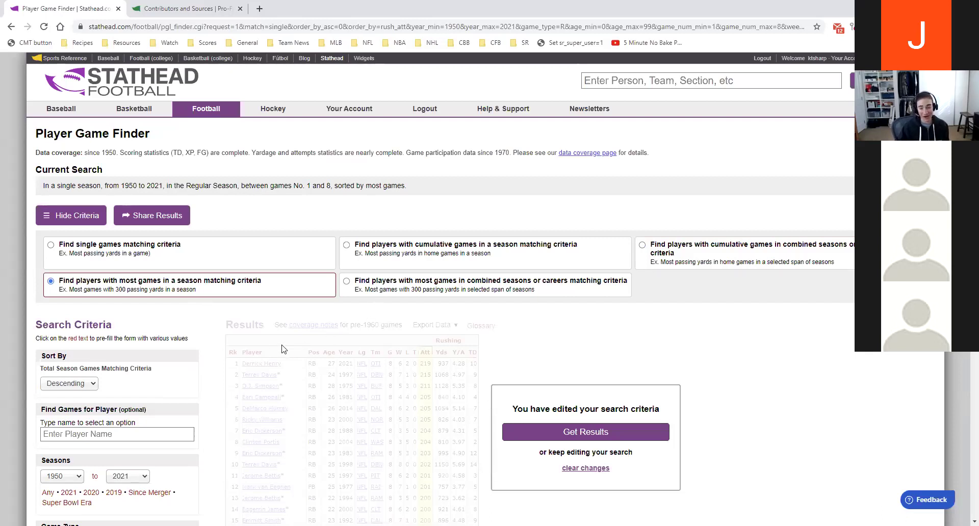
click(416, 283)
- Remove the Game Number filter from the search criteria
scroll(240, 332, down, 2)
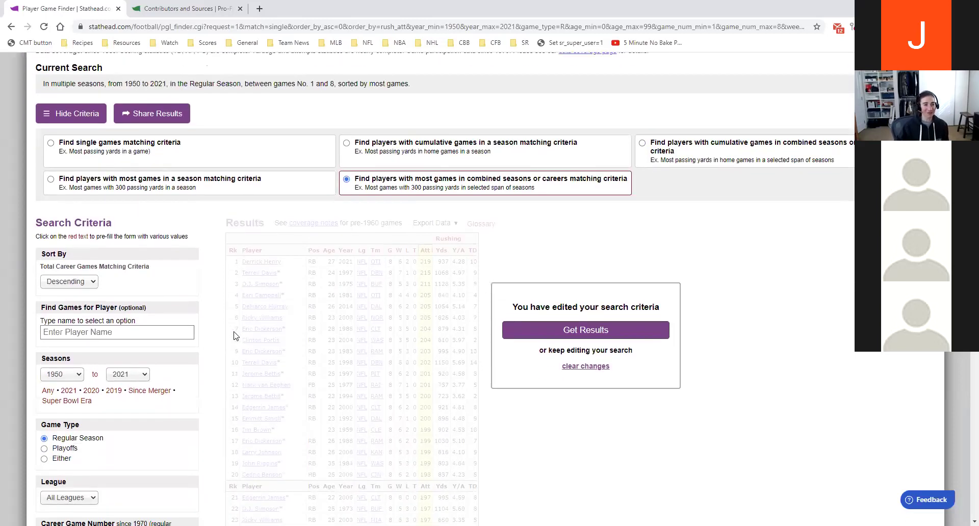
scroll(176, 338, down, 2)
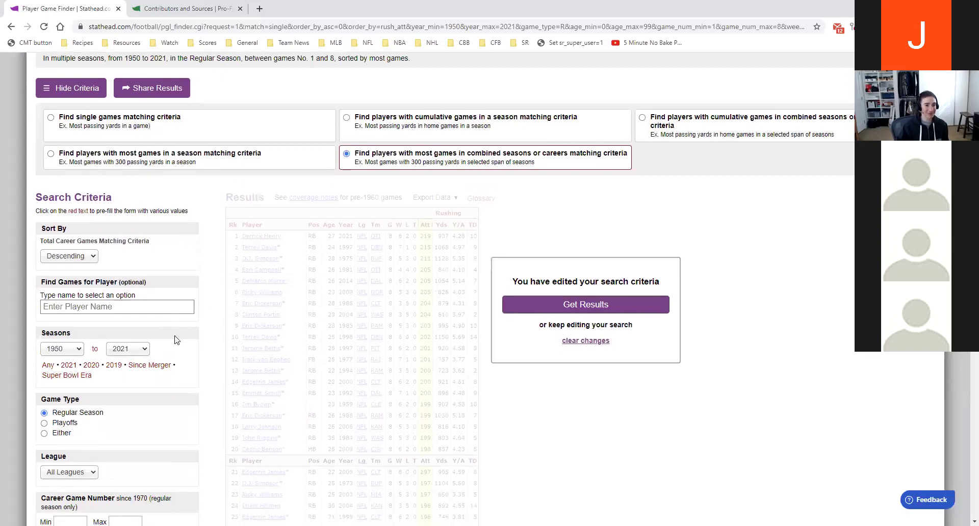
scroll(147, 299, down, 3)
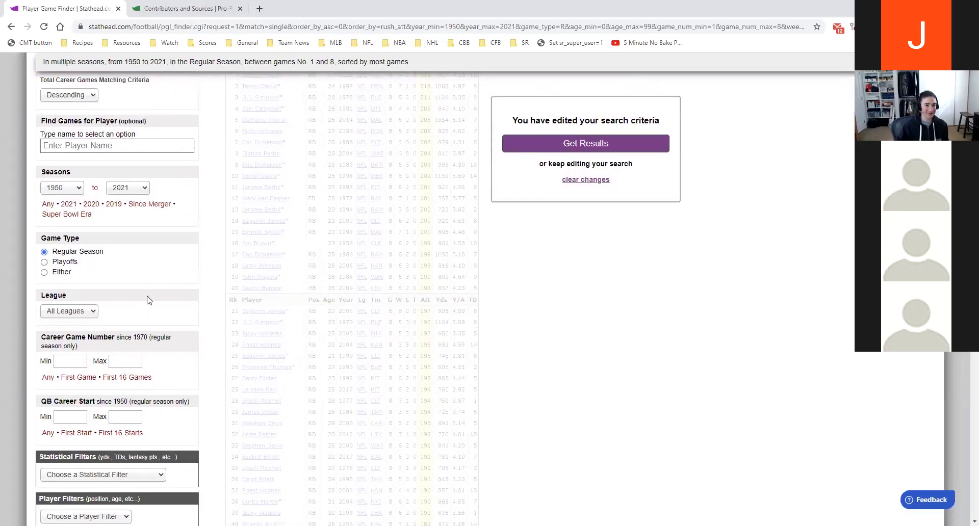
scroll(175, 349, down, 2)
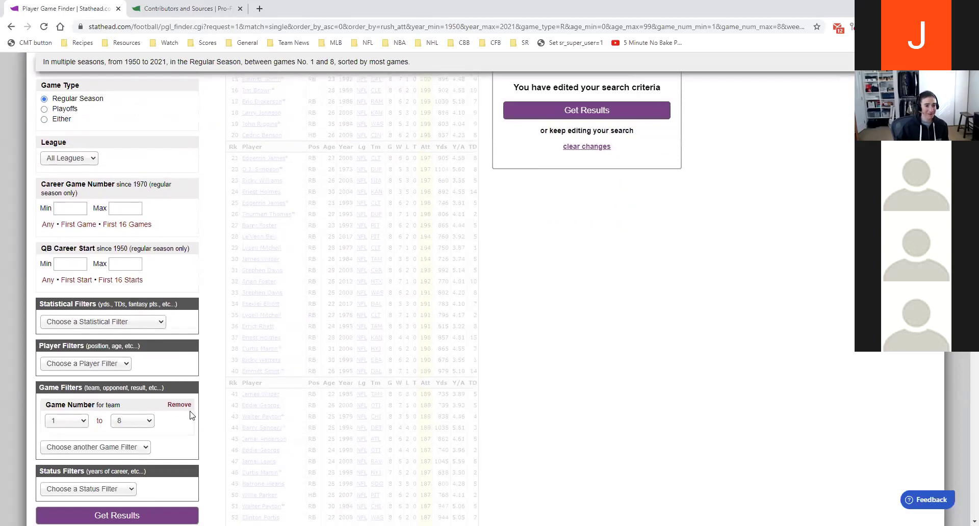
click(179, 405)
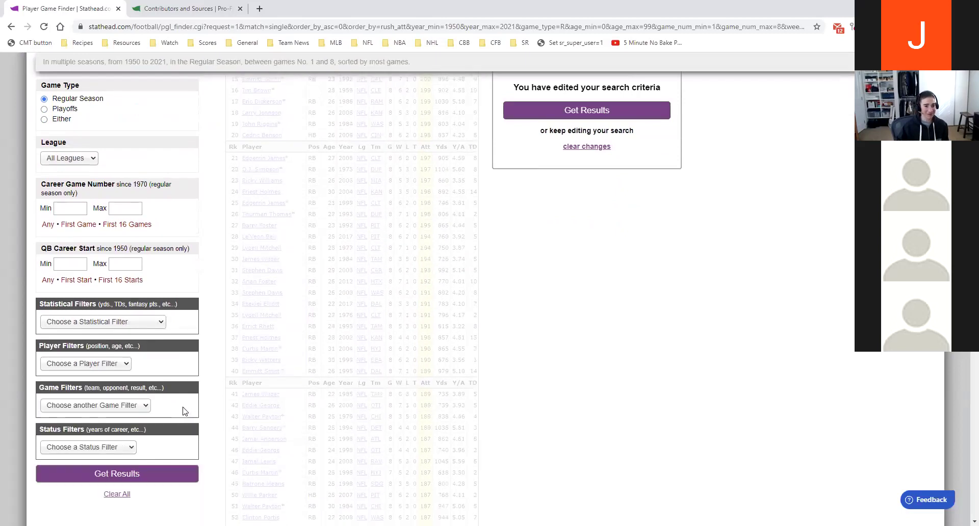
- Add a statistical filter requiring Rushing Yds >= 200
click(115, 325)
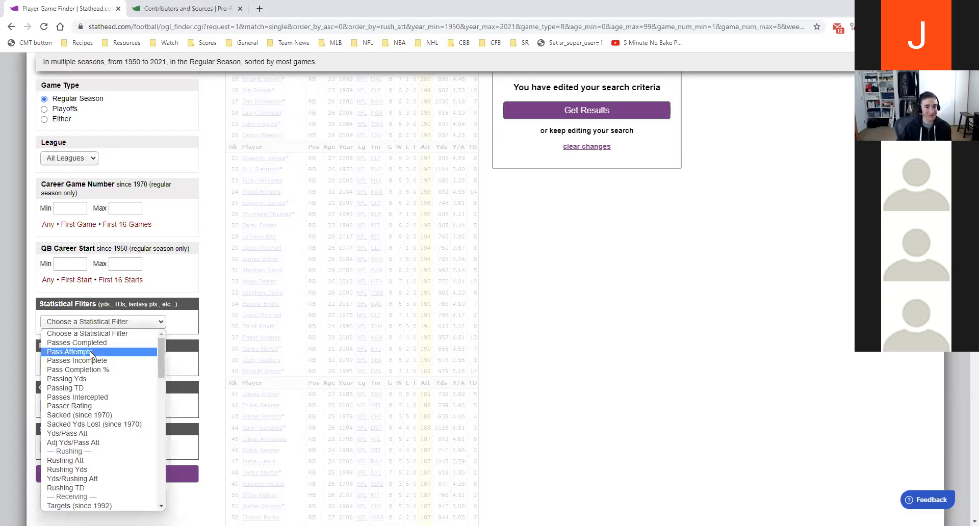
scroll(100, 387, down, 3)
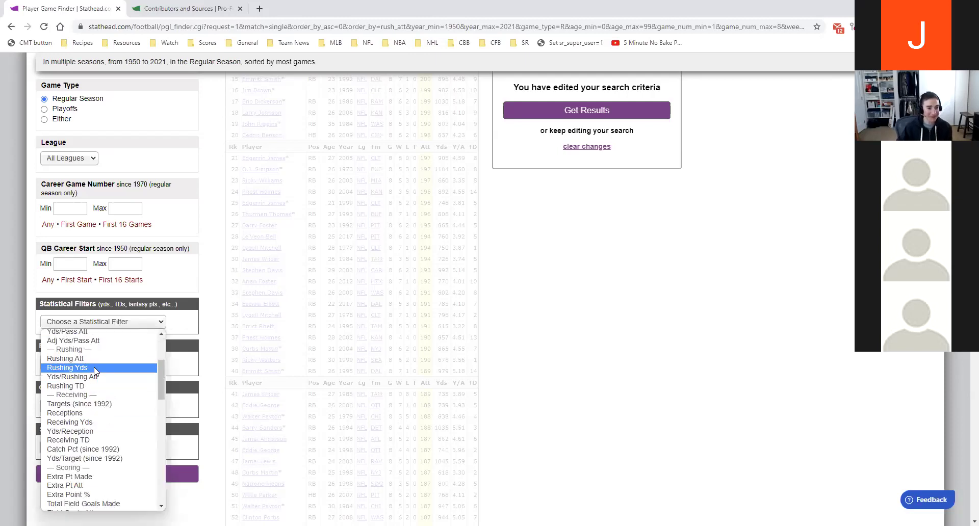
click(94, 368)
click(94, 337)
text(2)
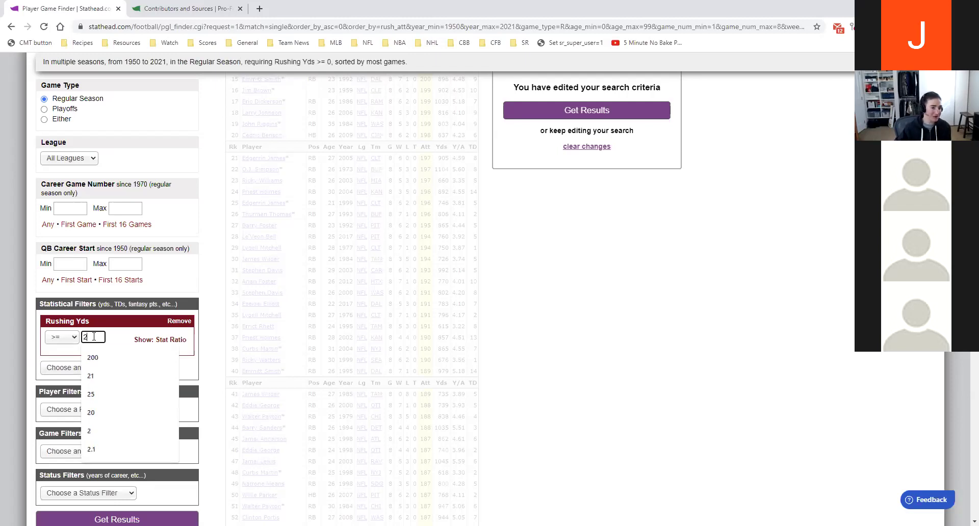
text(00)
click(134, 321)
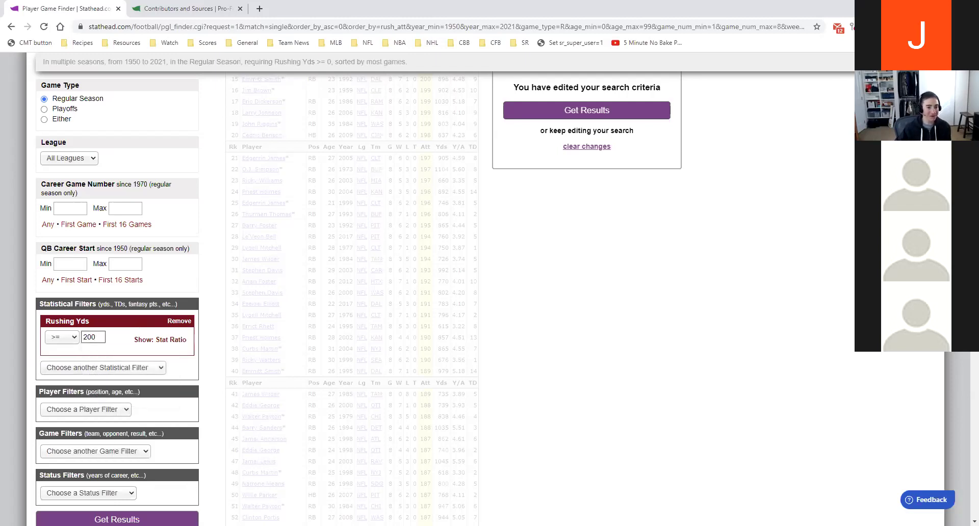
- Run the search for players with the most career regular-season games matching the rushing yards filter
scroll(148, 447, up, 3)
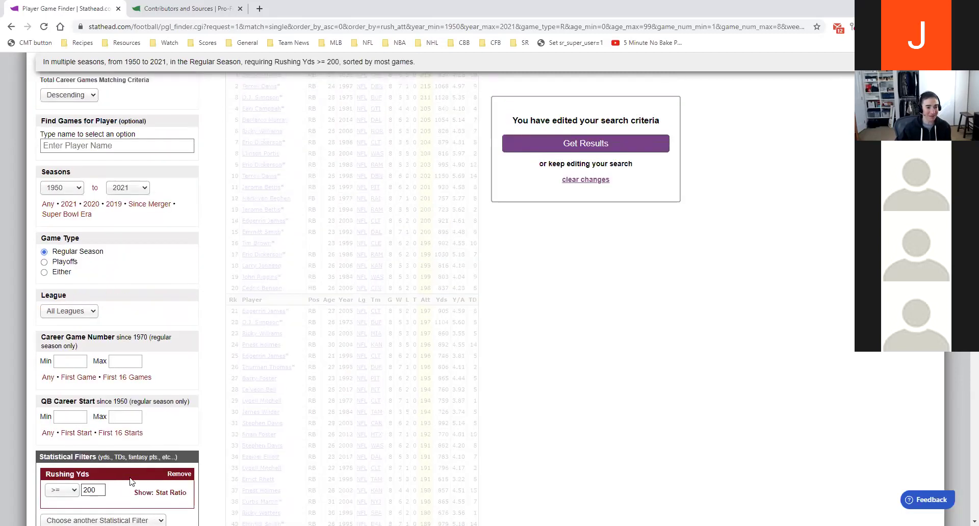
scroll(164, 466, down, 4)
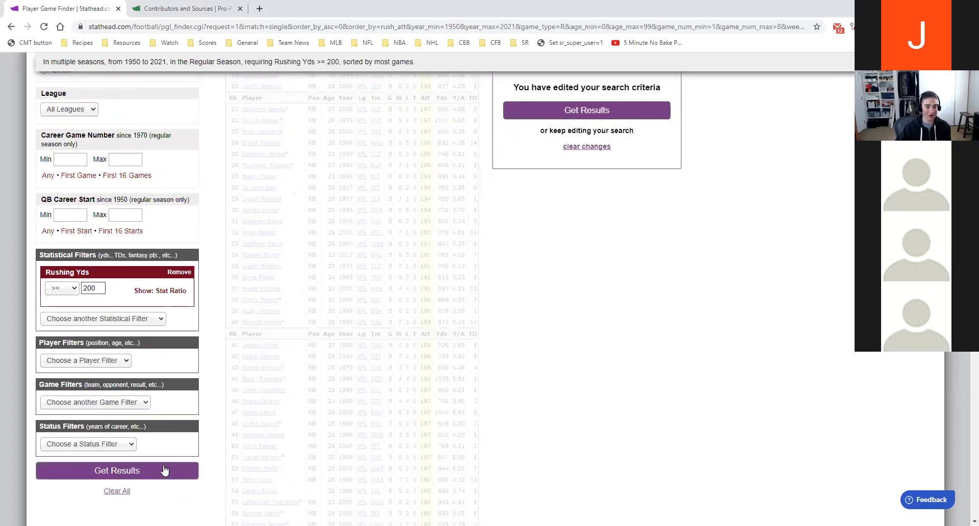
click(162, 475)
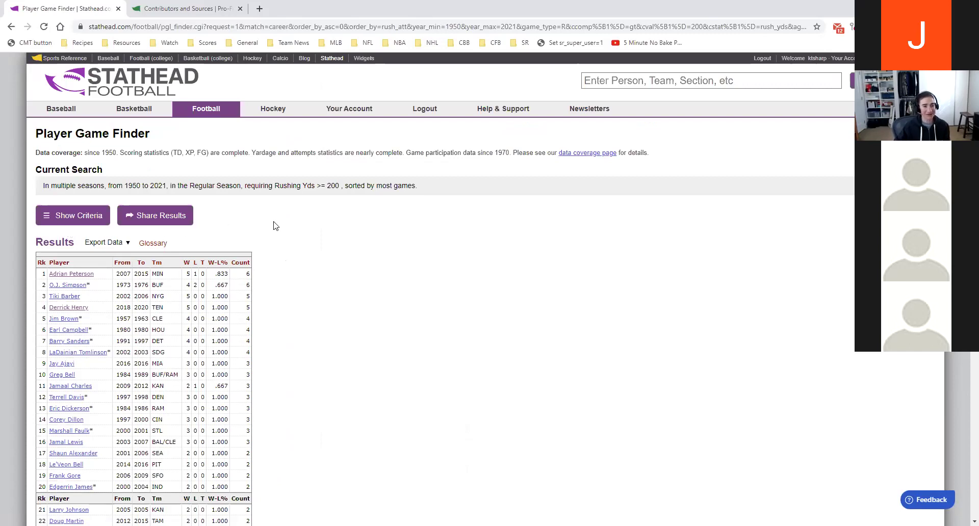
- Reopen the search criteria and limit QB Career Start to a minimum and maximum of 1
click(46, 217)
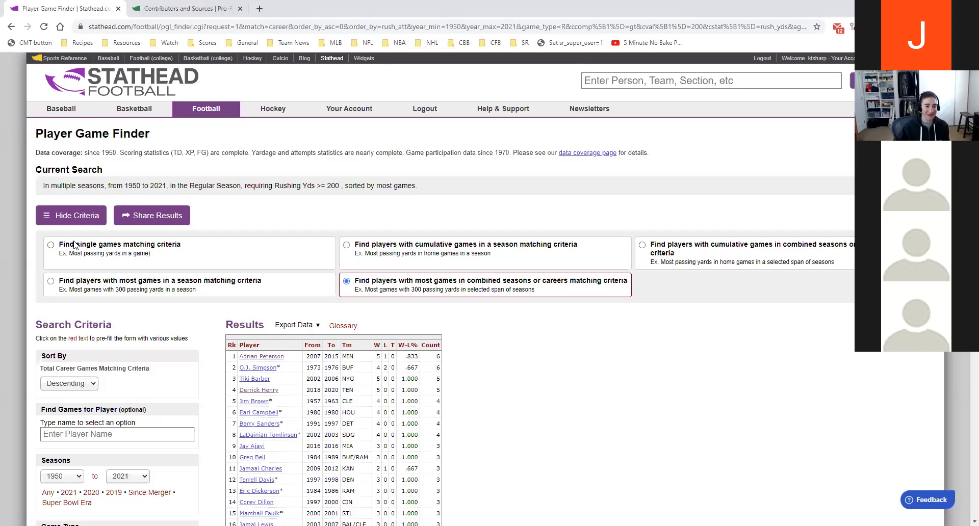
scroll(151, 359, down, 5)
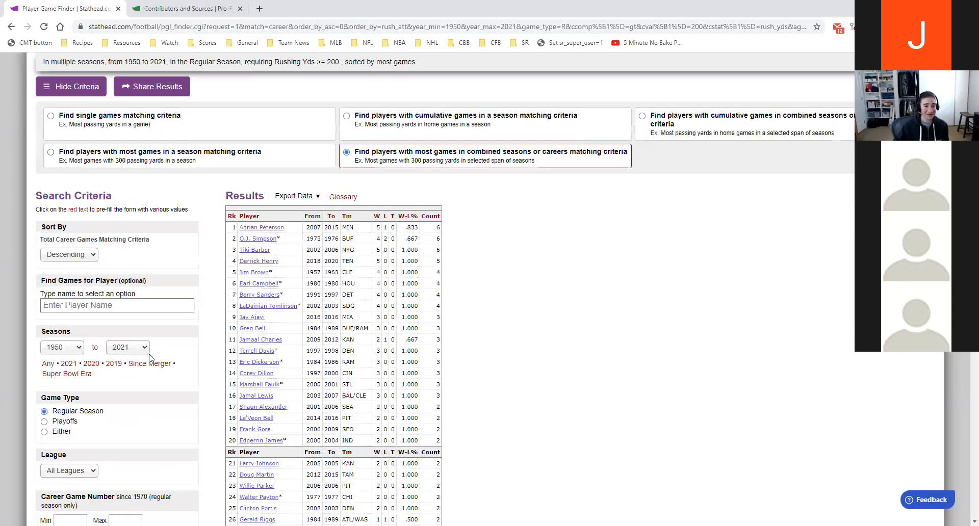
scroll(152, 359, down, 3)
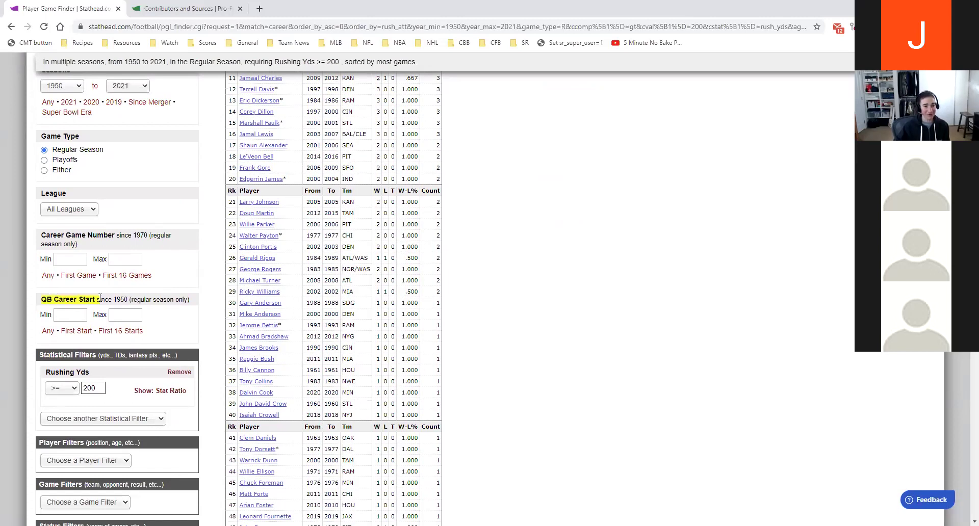
click(74, 330)
click(127, 314)
text(1)
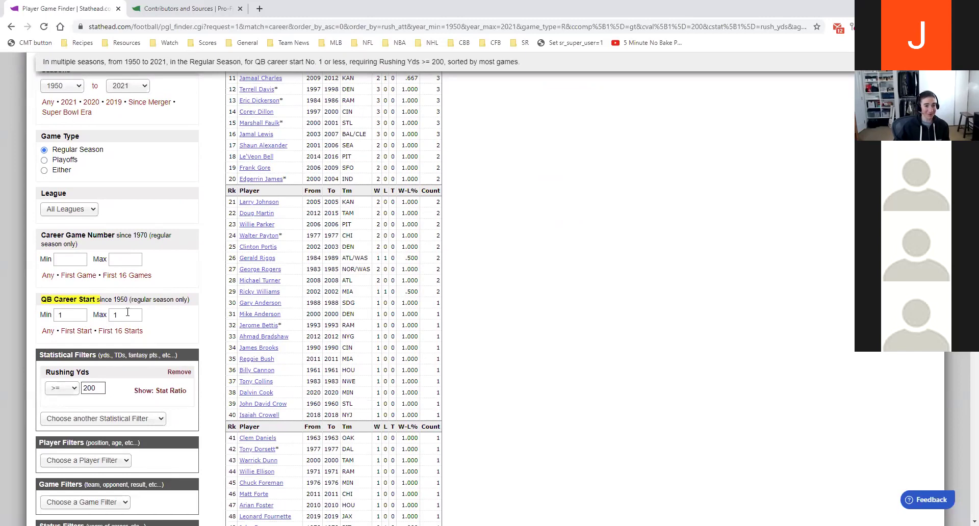
- Remove the Rushing Yds filter and switch the search type to single games matching criteria
click(179, 372)
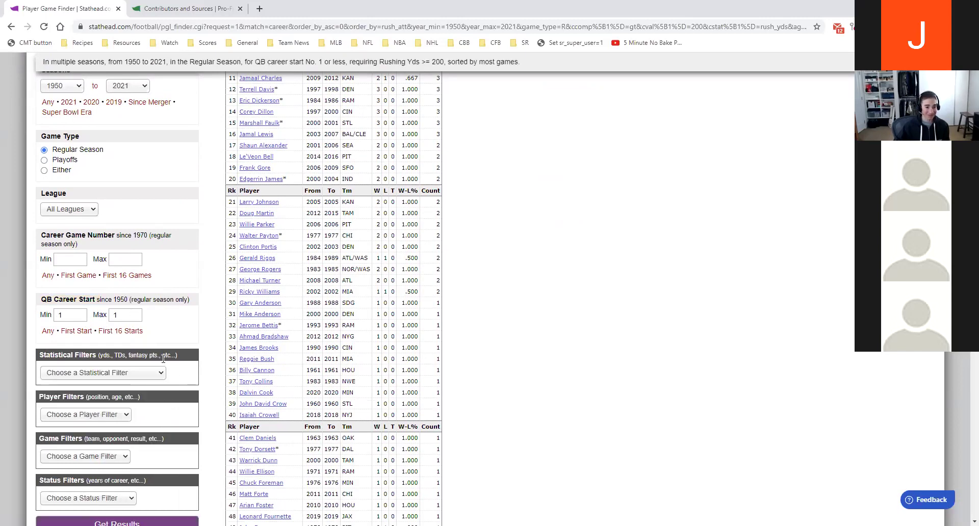
scroll(444, 323, up, 3)
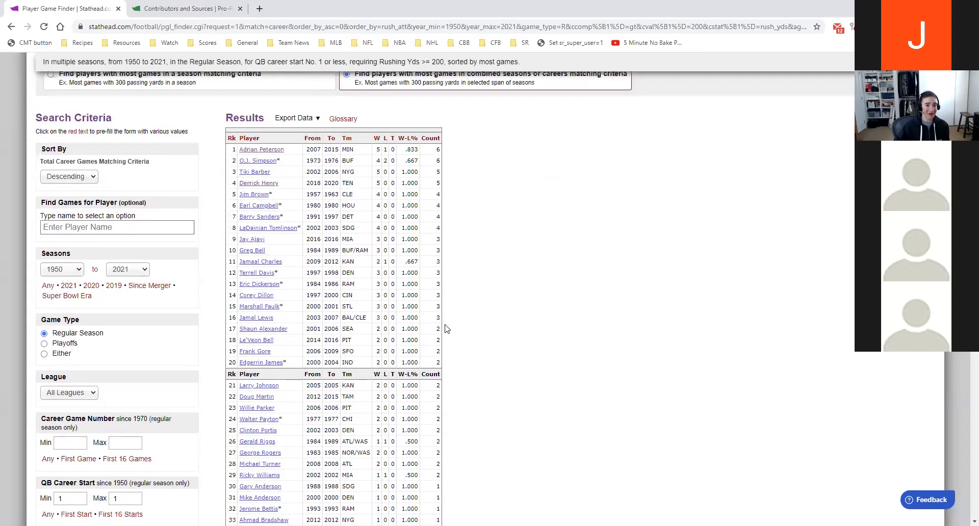
scroll(157, 284, up, 1)
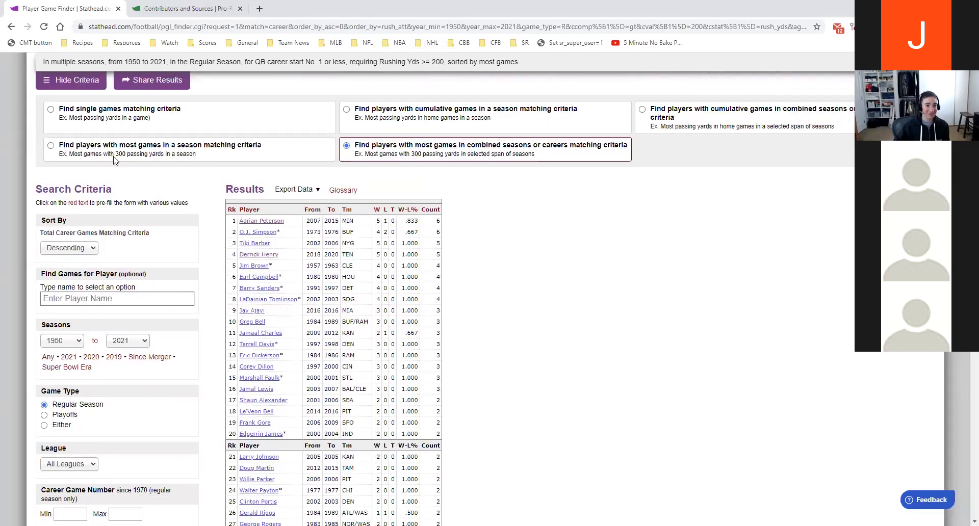
click(90, 111)
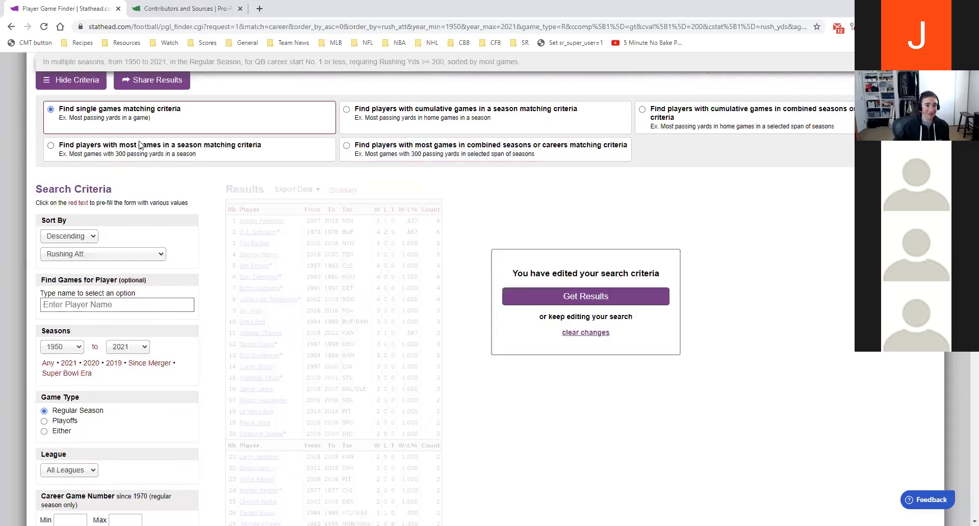
- Sort the single-game search by Passes Completed and get the results
click(123, 257)
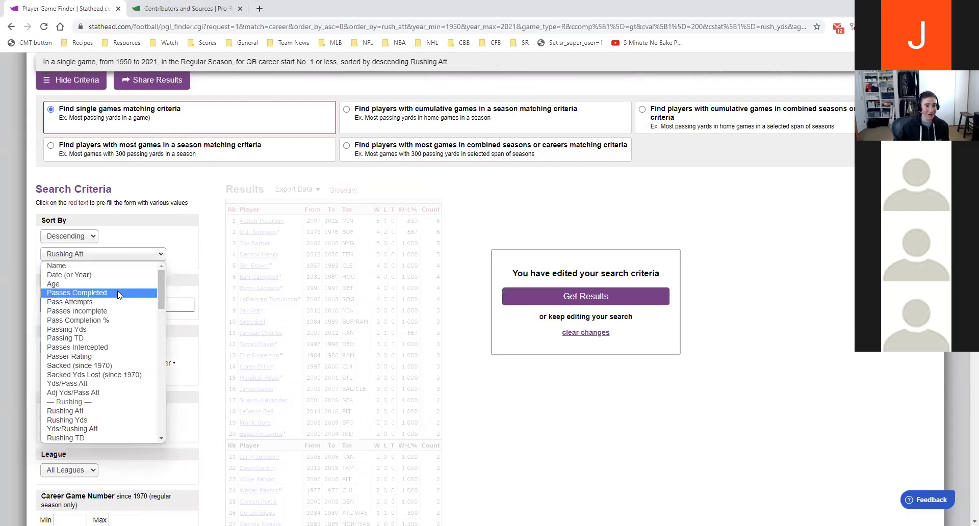
click(119, 294)
click(568, 297)
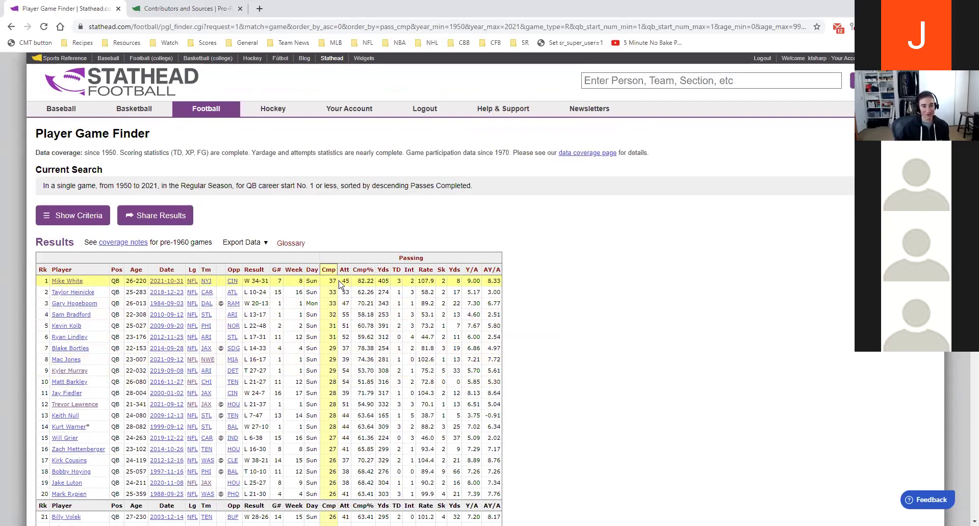
- Show the criteria of the quarterback first-start search and review its filter options
click(59, 219)
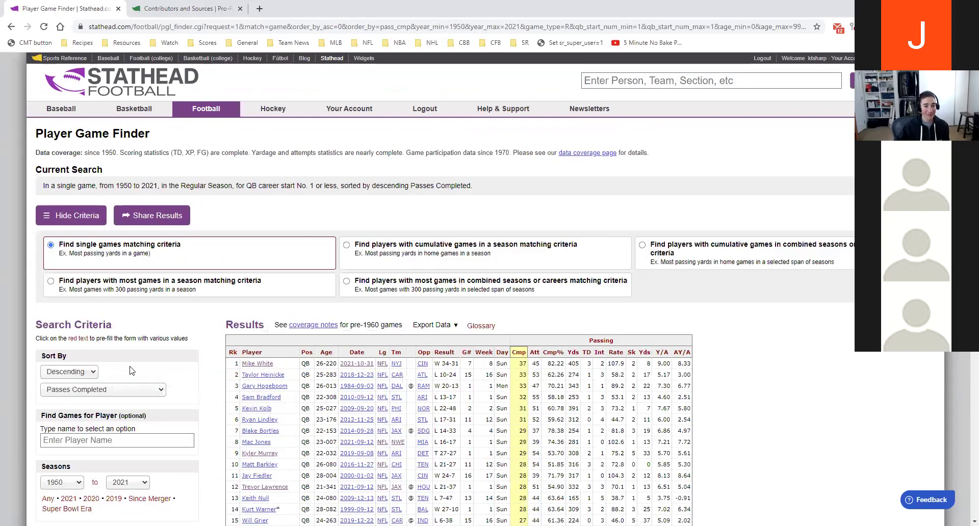
scroll(132, 371, down, 6)
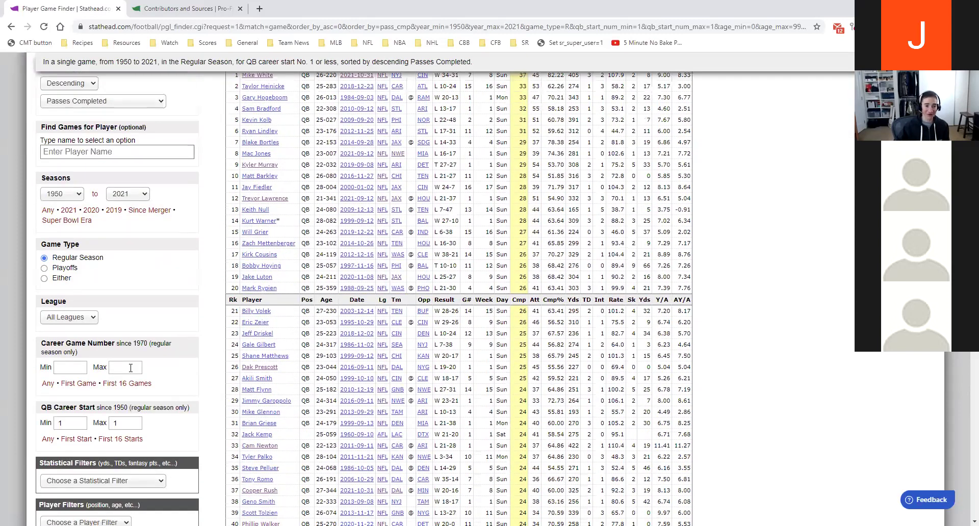
scroll(131, 368, down, 2)
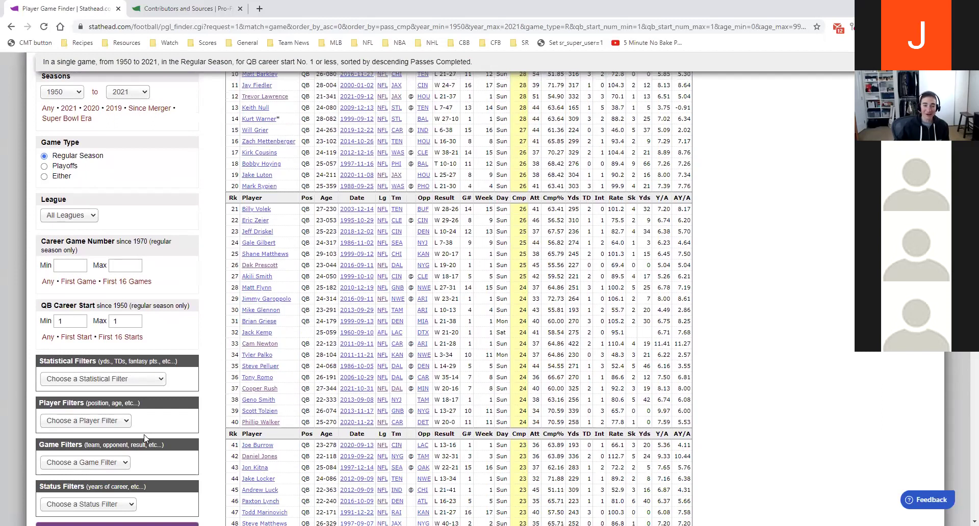
scroll(143, 438, up, 8)
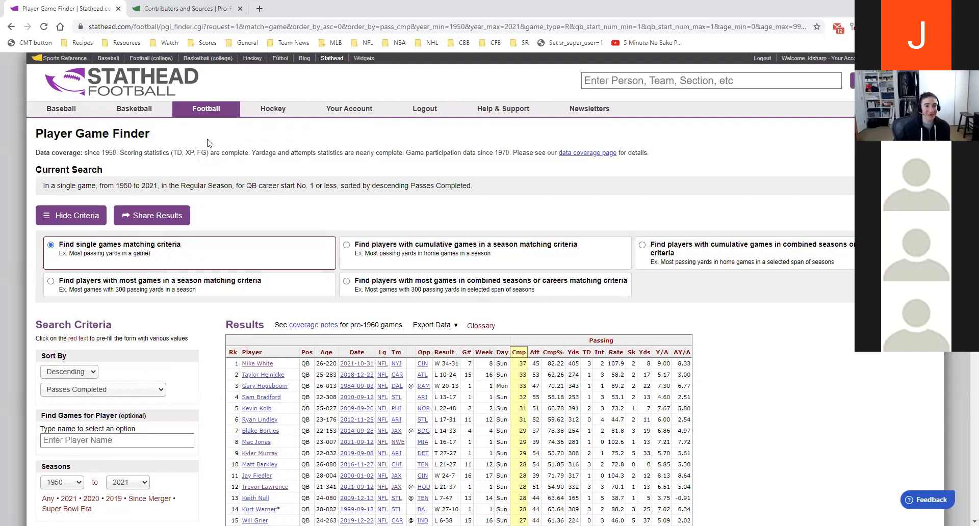
- Go to the Stathead Football tools overview and open the Player Streak Finder
mouse_move(215, 112)
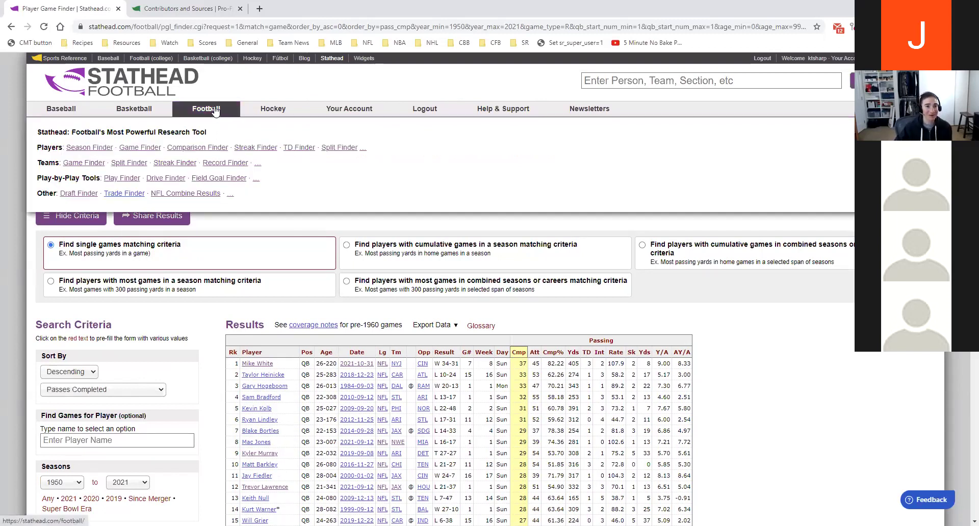
click(214, 111)
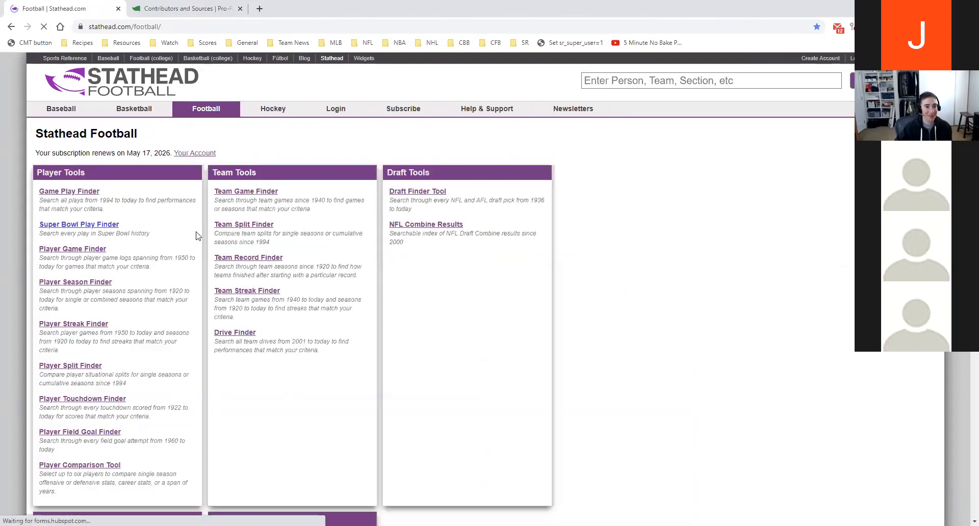
click(100, 331)
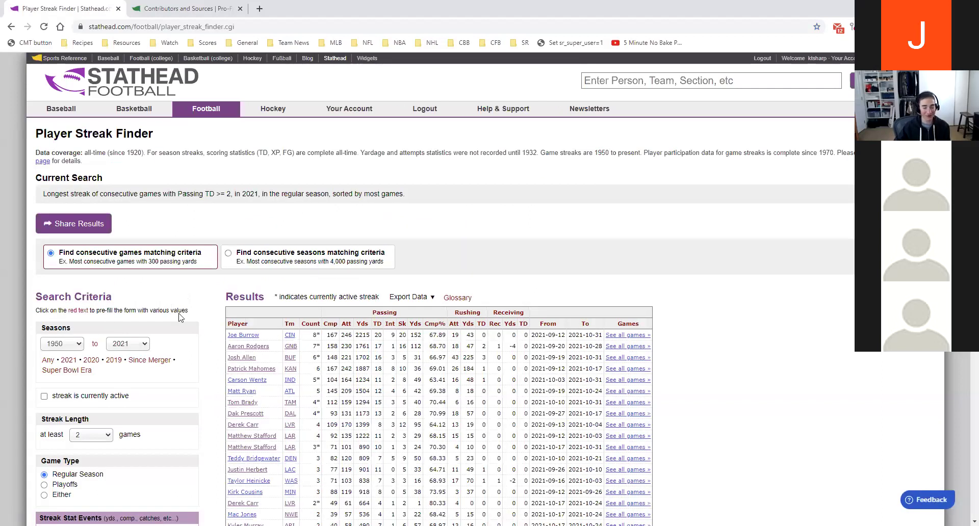
- Switch the streak search type to consecutive seasons matching criteria
scroll(182, 220, down, 1)
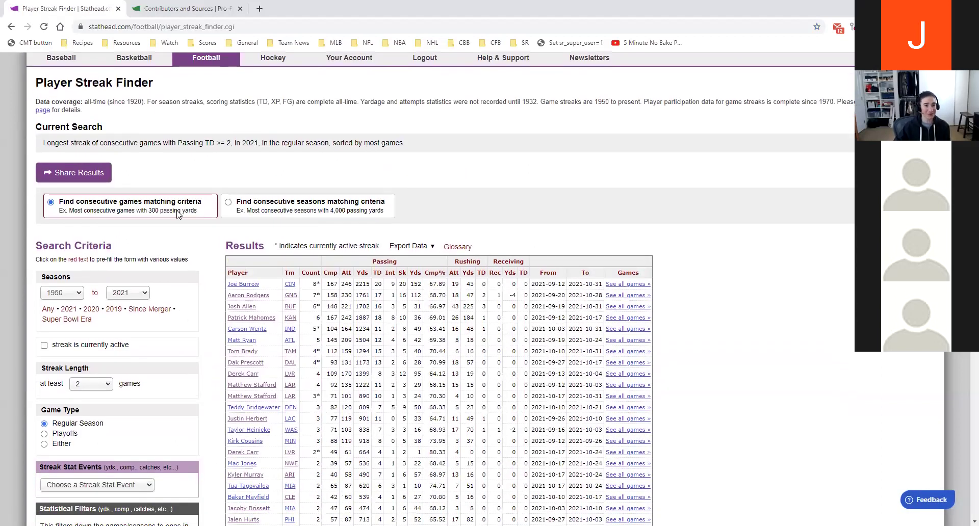
click(274, 206)
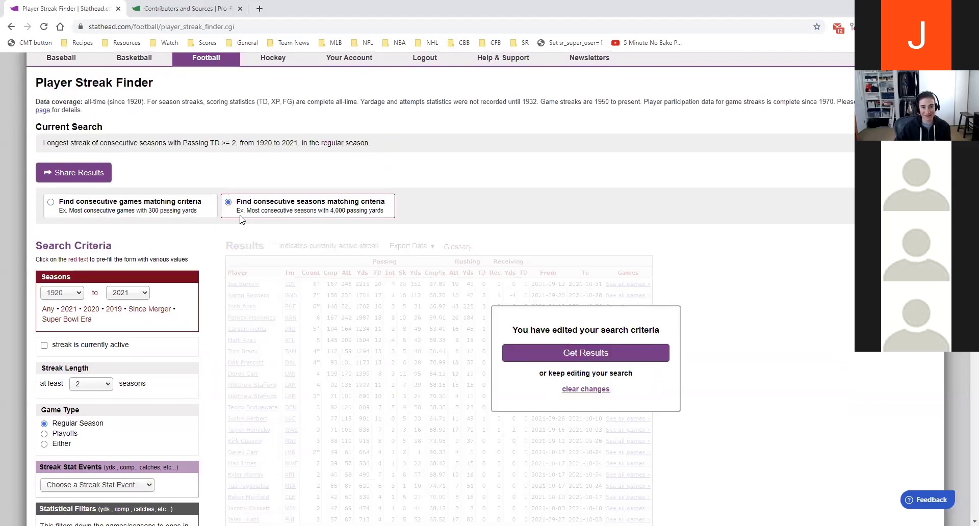
scroll(148, 292, down, 1)
scroll(147, 292, down, 2)
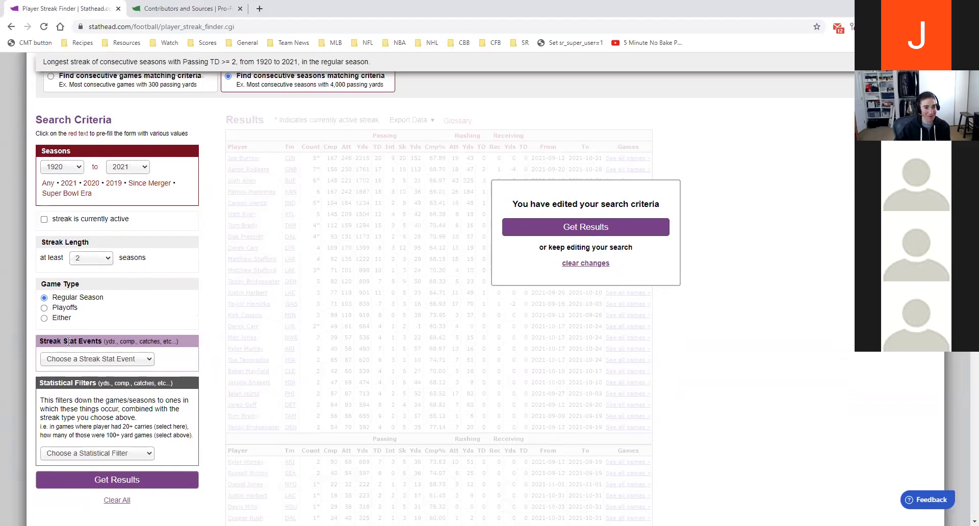
- Add Passing Yards as the streak stat event, leaving its value empty
drag(39, 342, 101, 340)
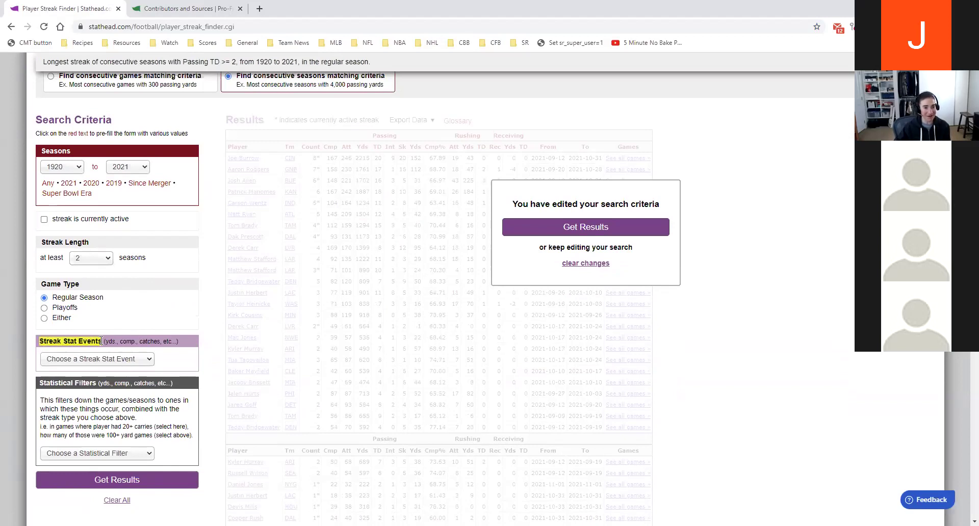
click(112, 360)
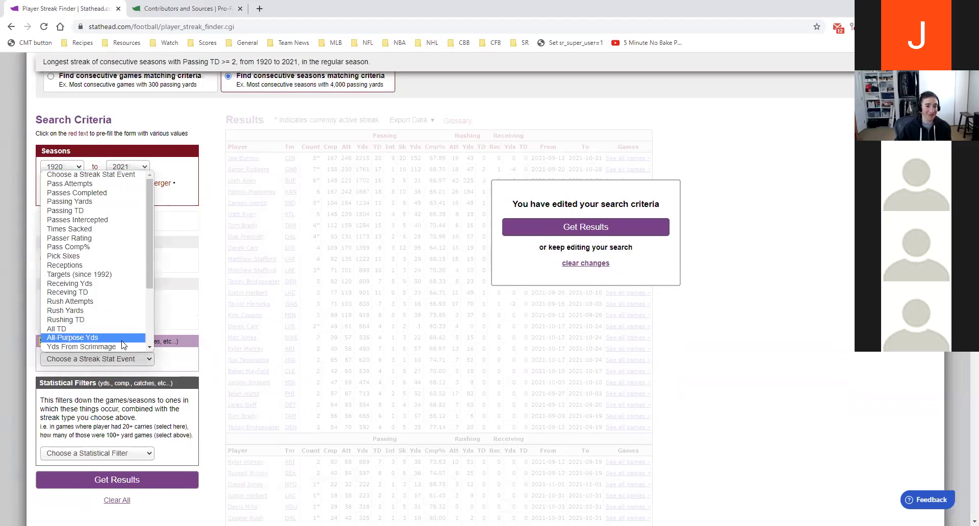
click(100, 204)
scroll(126, 451, down, 1)
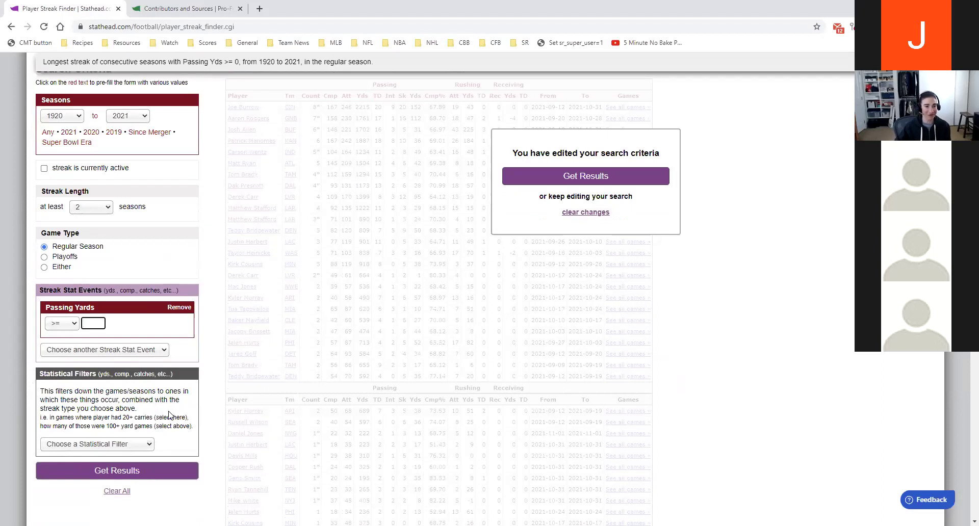
- Switch the streak search type back to consecutive games and check the Streak Stat Events section
scroll(169, 415, up, 3)
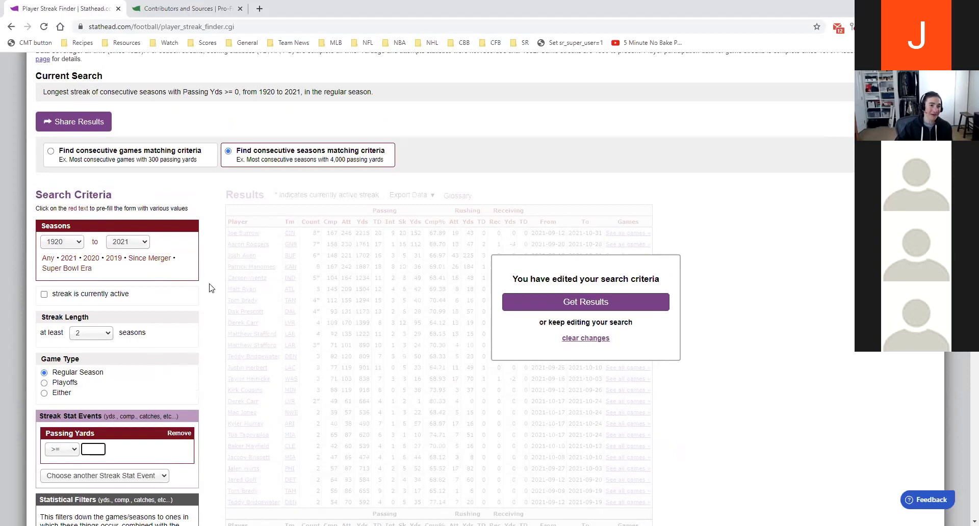
click(122, 153)
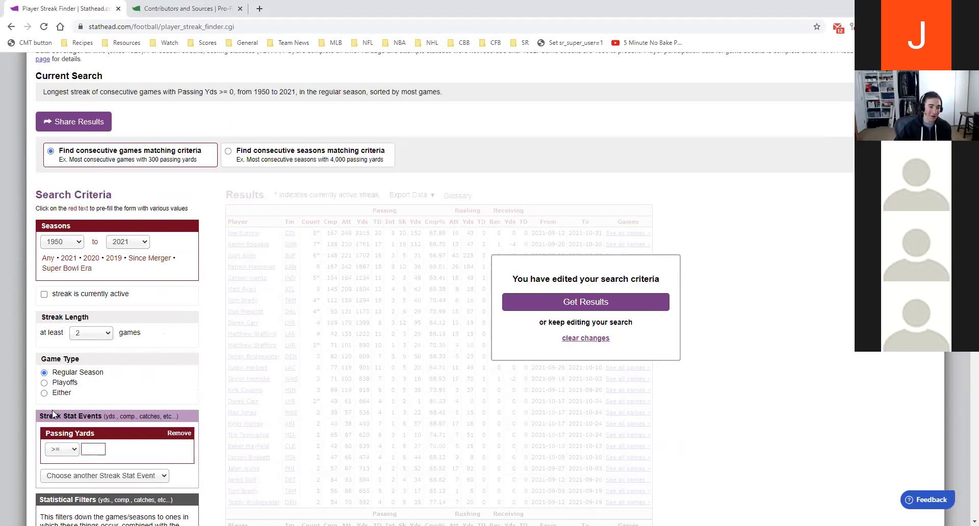
drag(38, 419, 148, 462)
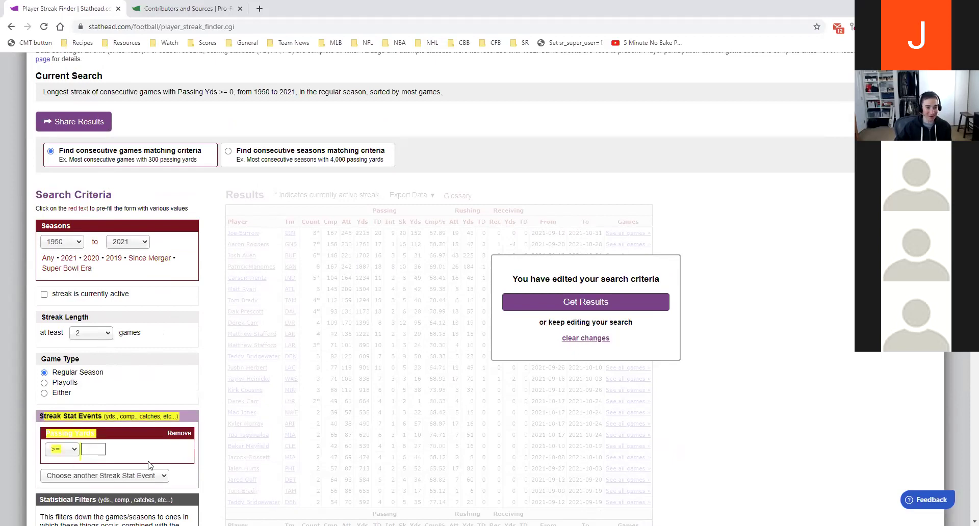
click(167, 414)
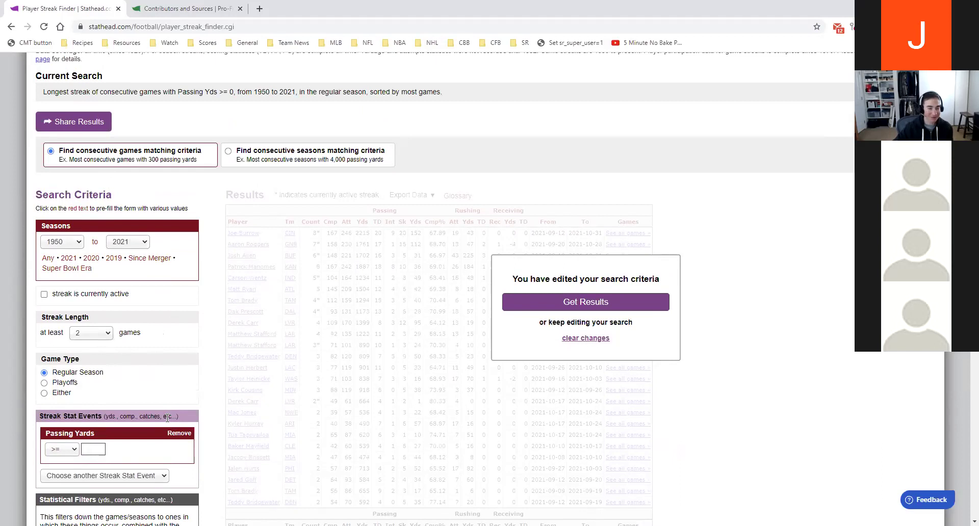
- Open the Player Split Finder from the football player tools
scroll(184, 321, up, 2)
mouse_move(220, 110)
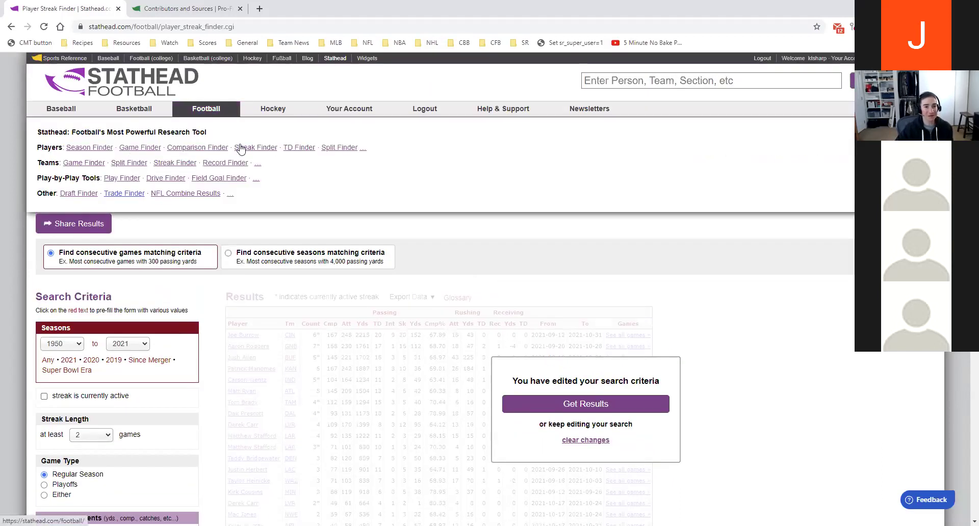
click(337, 149)
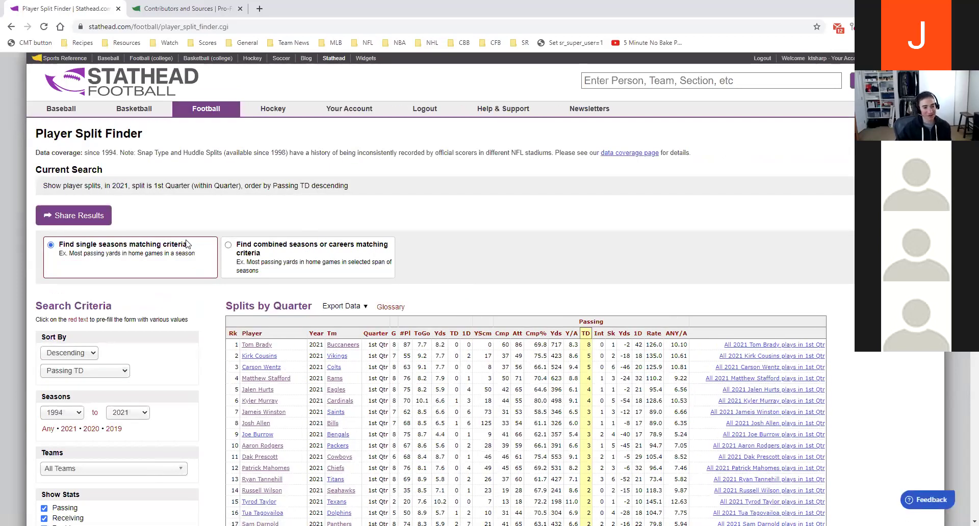
- Set the split type to Score Differential and list the splits it offers
scroll(177, 313, down, 1)
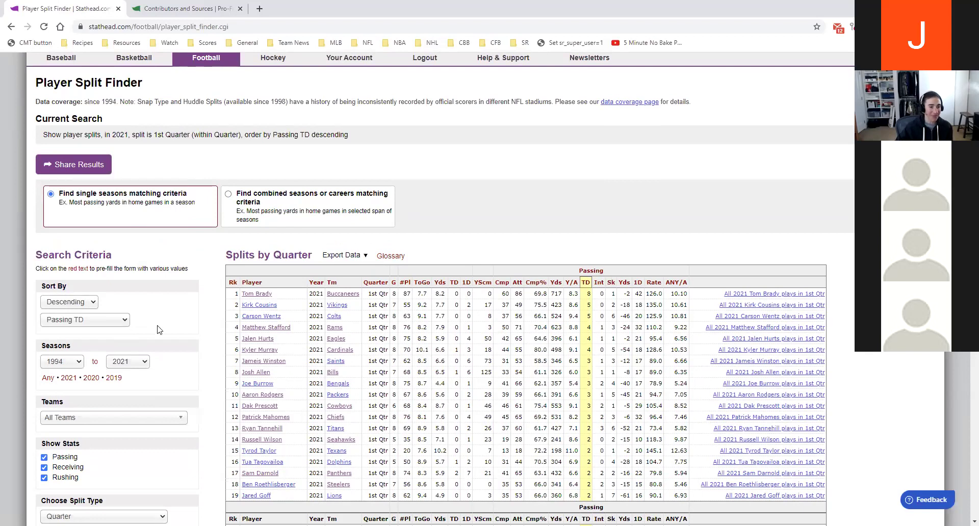
scroll(159, 329, down, 5)
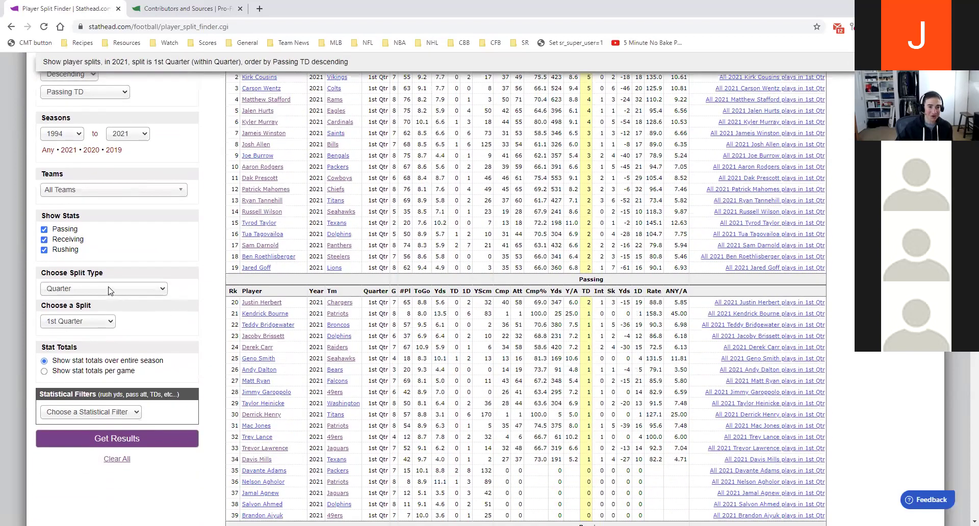
click(109, 290)
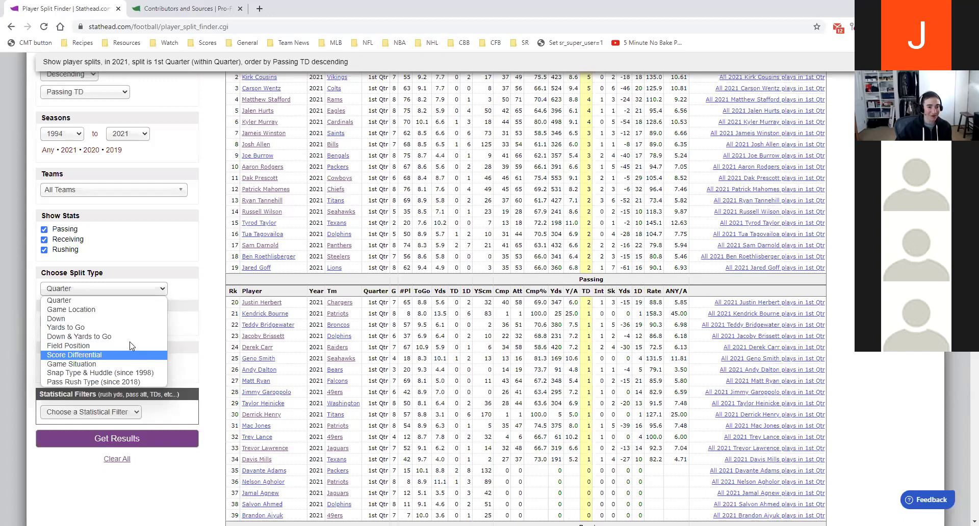
click(132, 356)
click(92, 324)
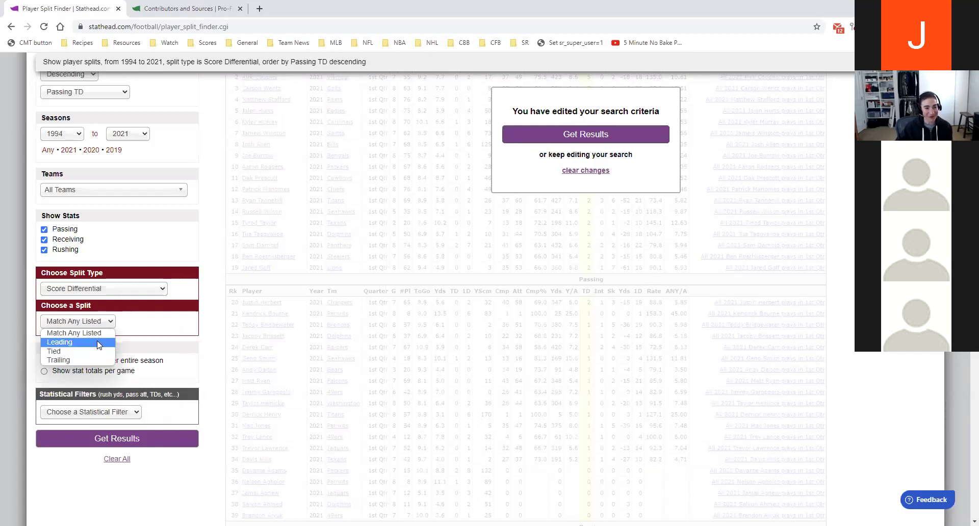
- Change the split type to Snap Type & Huddle (since 1998)
click(123, 290)
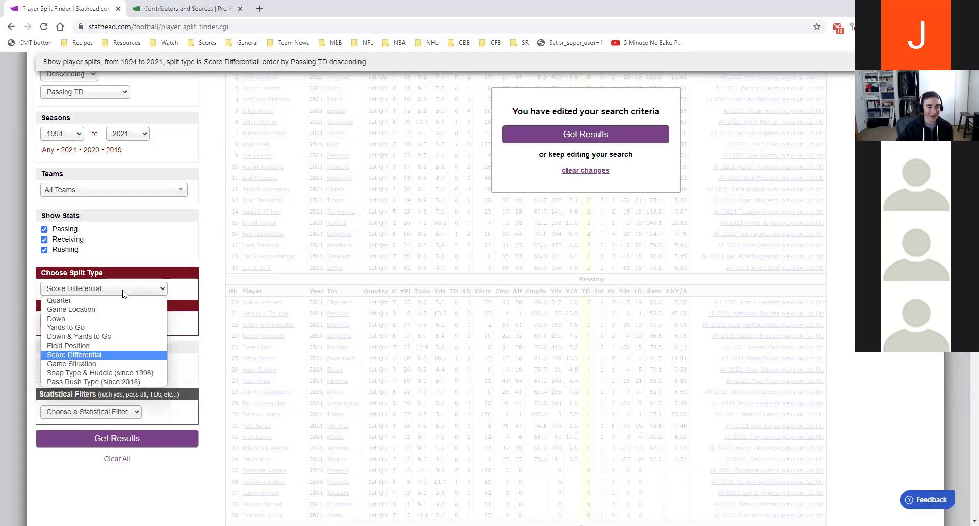
click(118, 374)
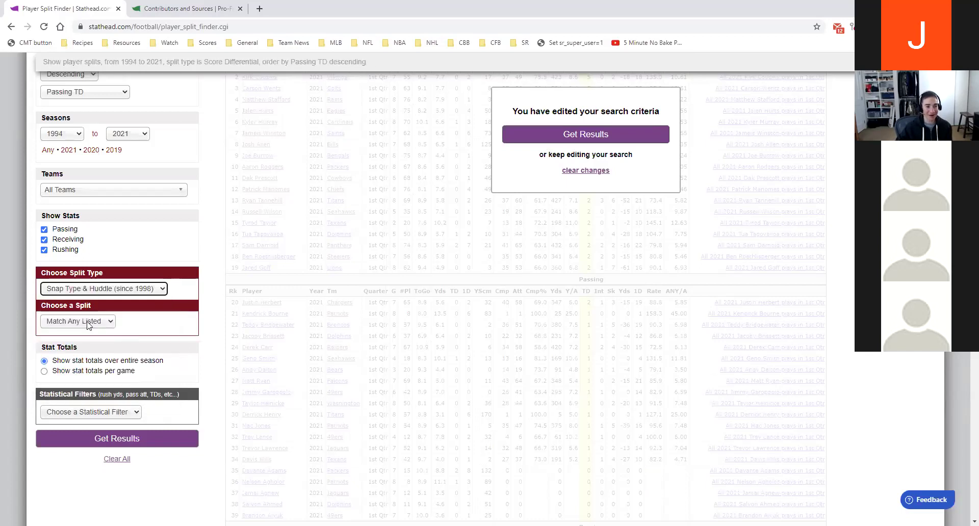
- List the Snap Type & Huddle splits, and change the split type to Pass Rush Type (since 2018) to list its splits
click(89, 325)
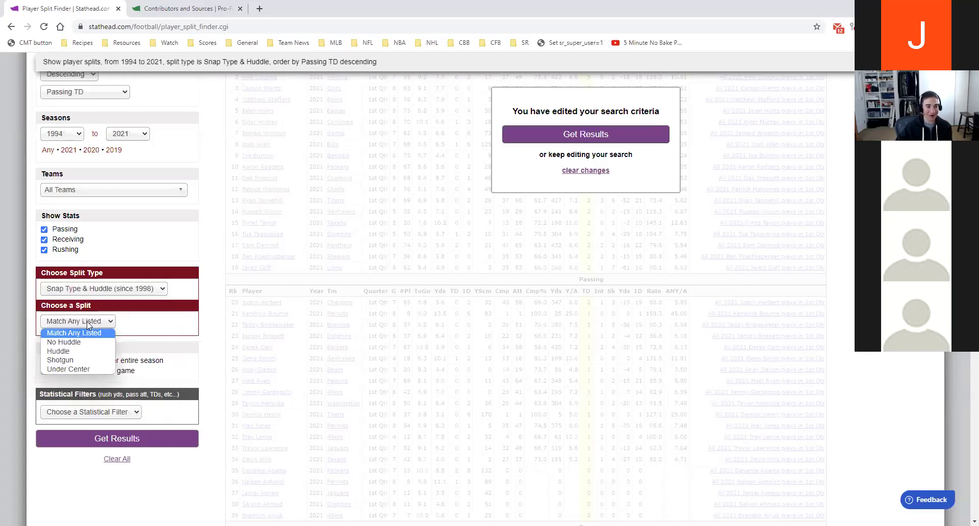
click(134, 289)
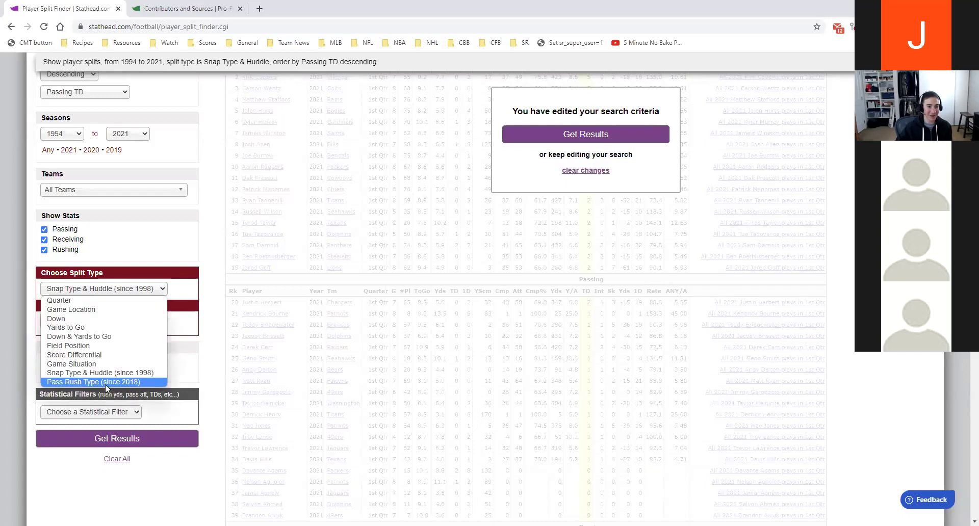
click(105, 381)
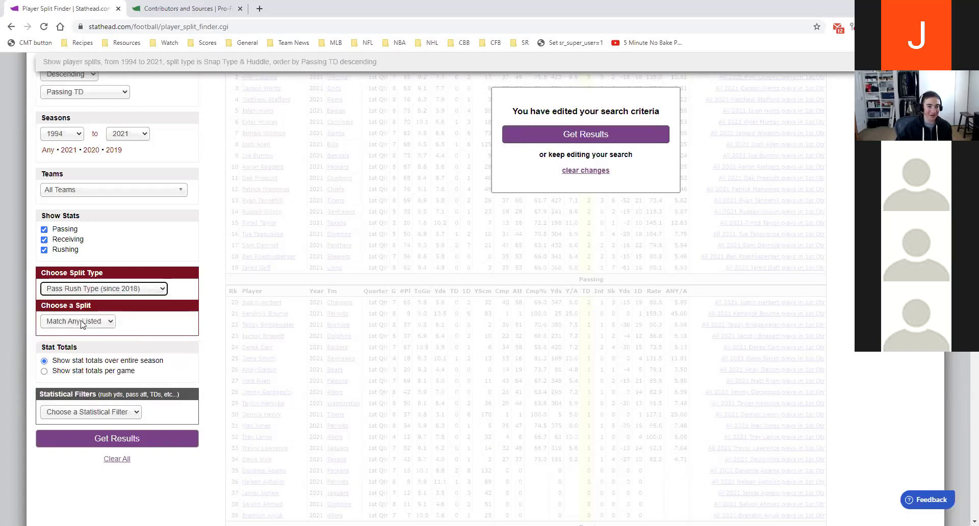
click(82, 322)
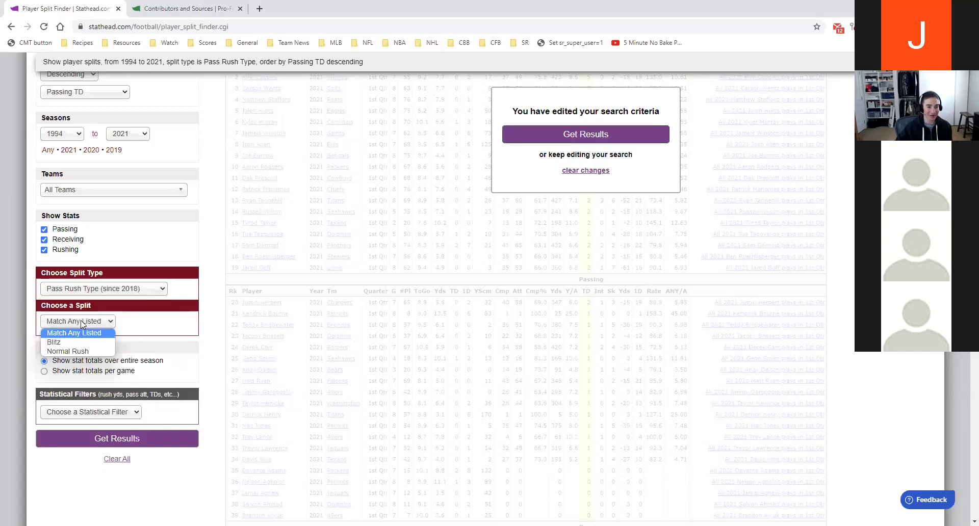
click(156, 310)
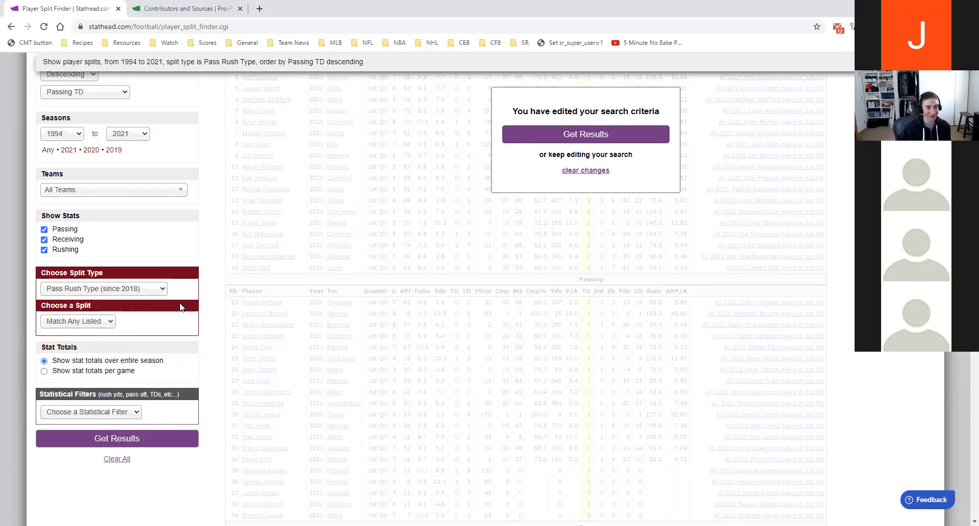
- Open the Player Comparison Tool from the football player tools and look over its six player entries
scroll(181, 307, up, 5)
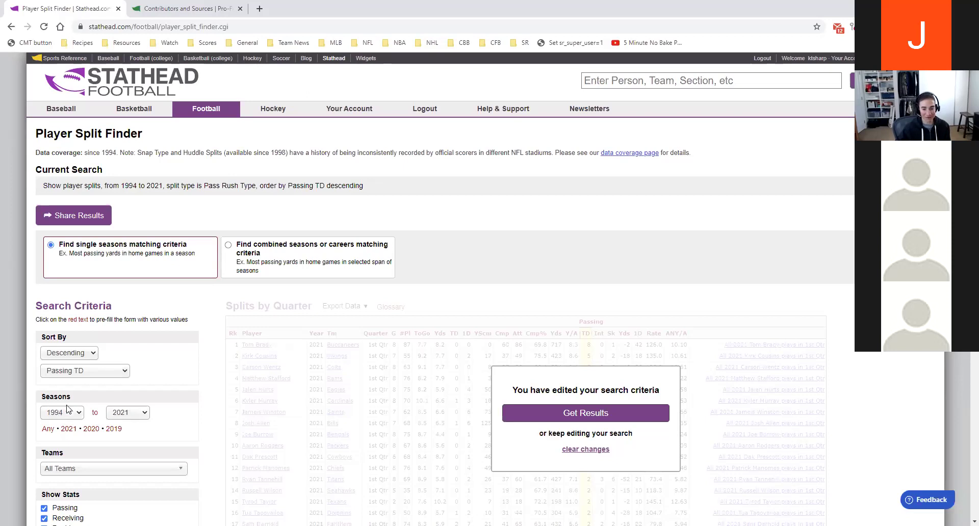
click(211, 112)
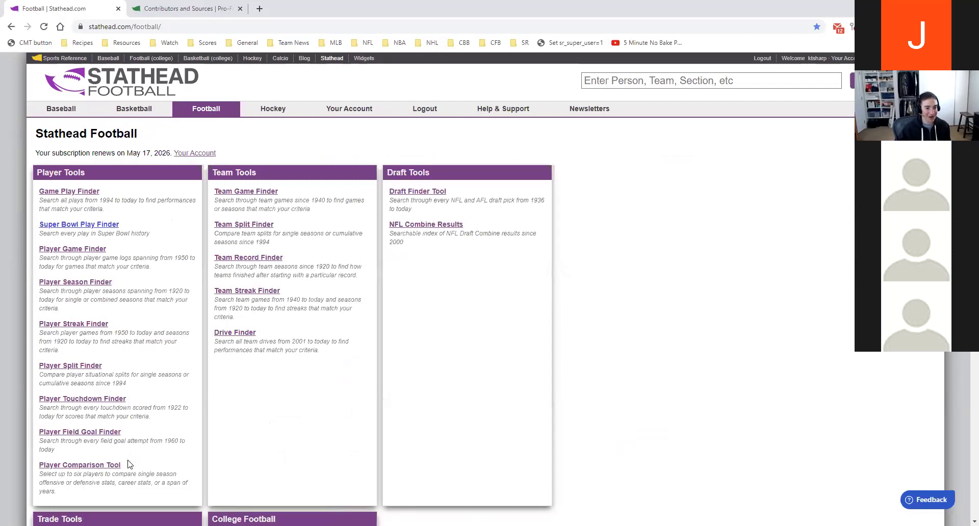
click(100, 468)
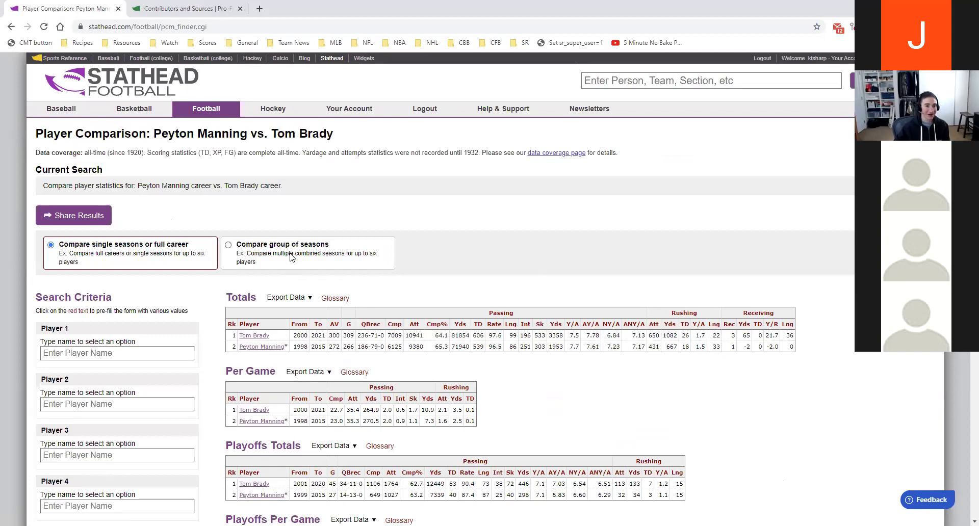
scroll(122, 347, down, 4)
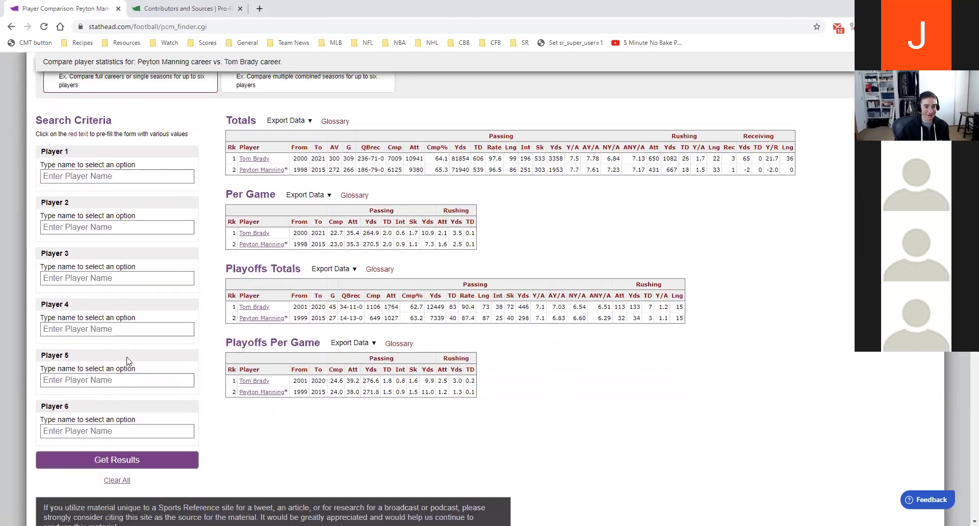
scroll(127, 361, up, 3)
- Choose Joe Montana as Player 1 and Tom Brady as Player 2 for the comparison
click(79, 300)
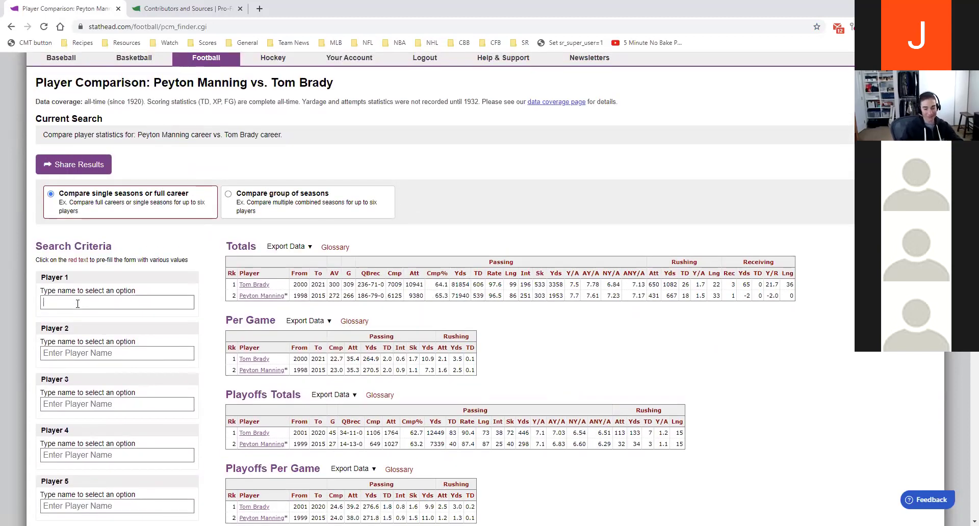
text(Joe Montana)
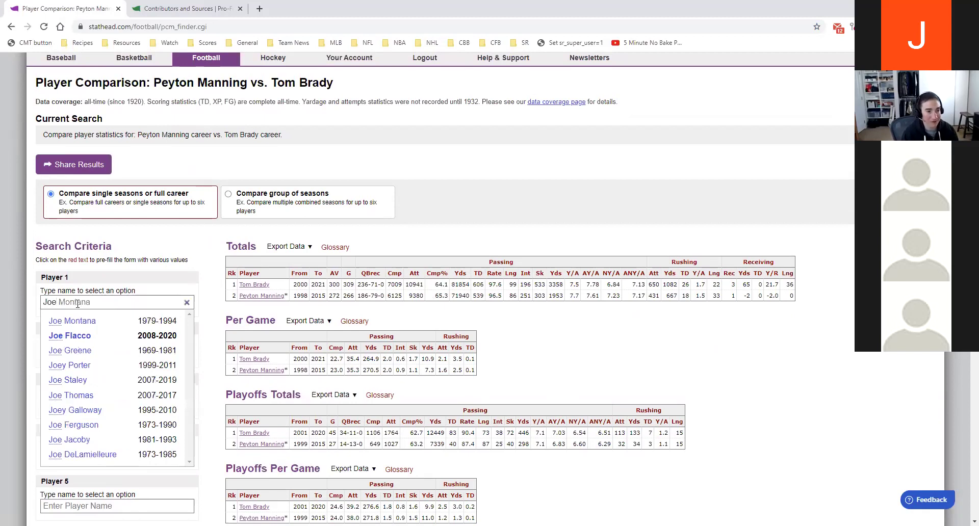
click(91, 322)
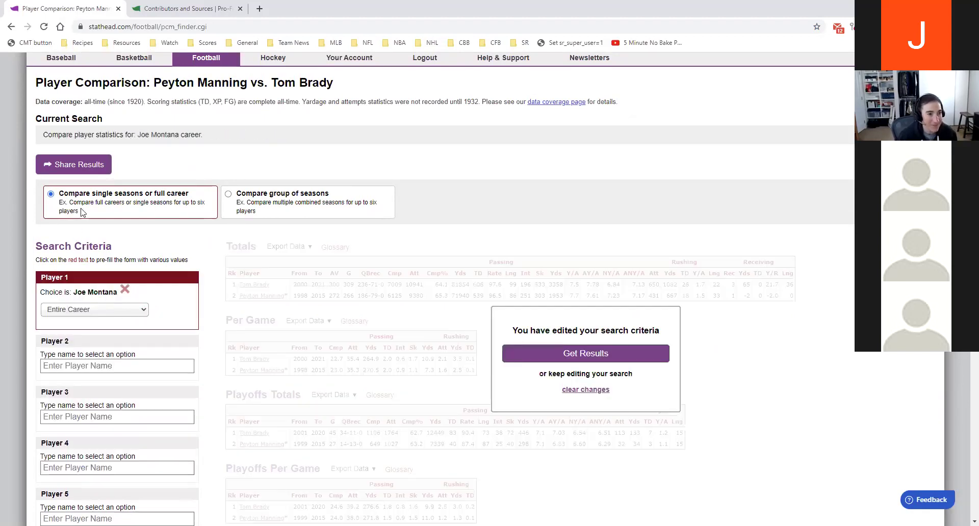
click(84, 366)
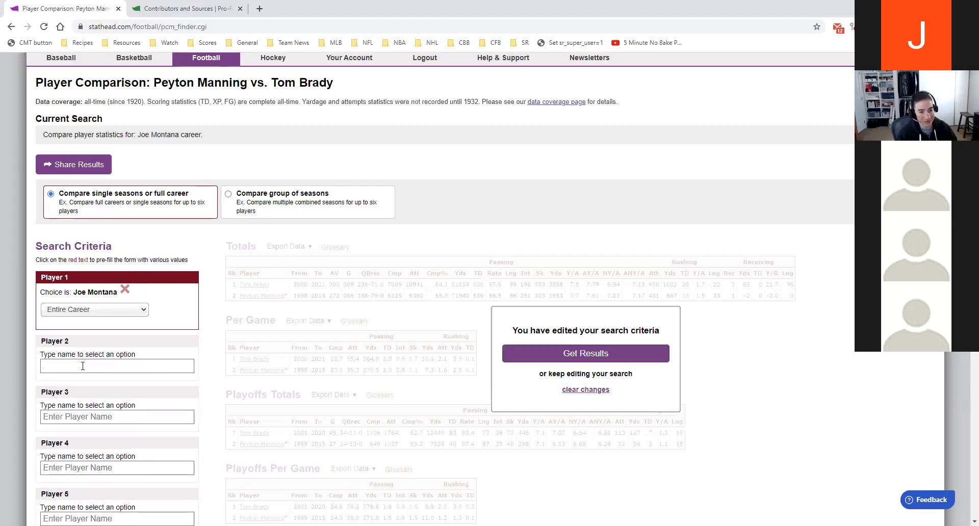
text(Tom)
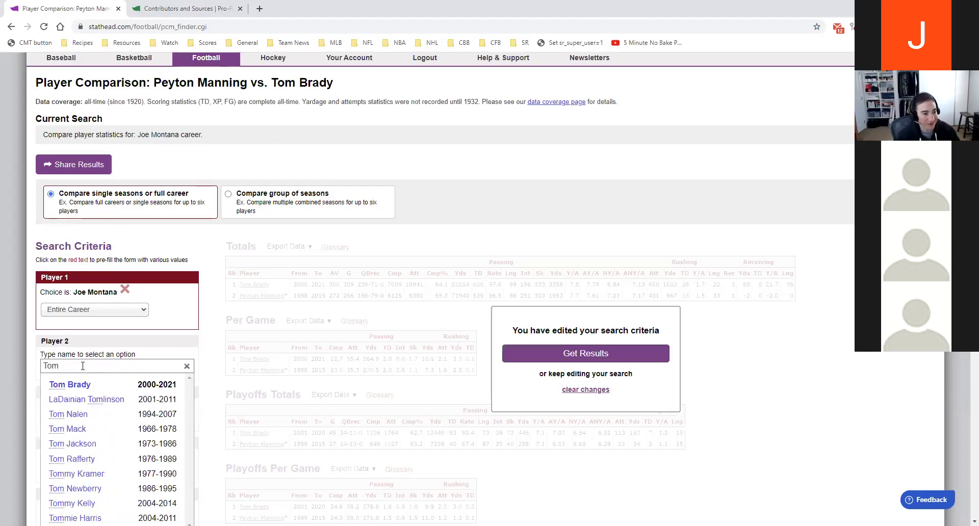
click(70, 385)
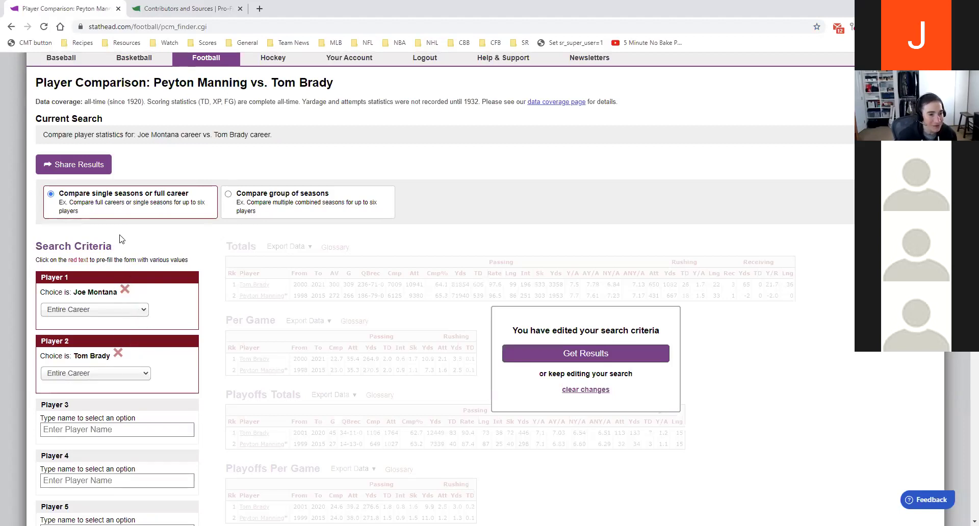
- Switch the comparison to groups of seasons and limit Joe Montana to 1979 through 1983
click(124, 310)
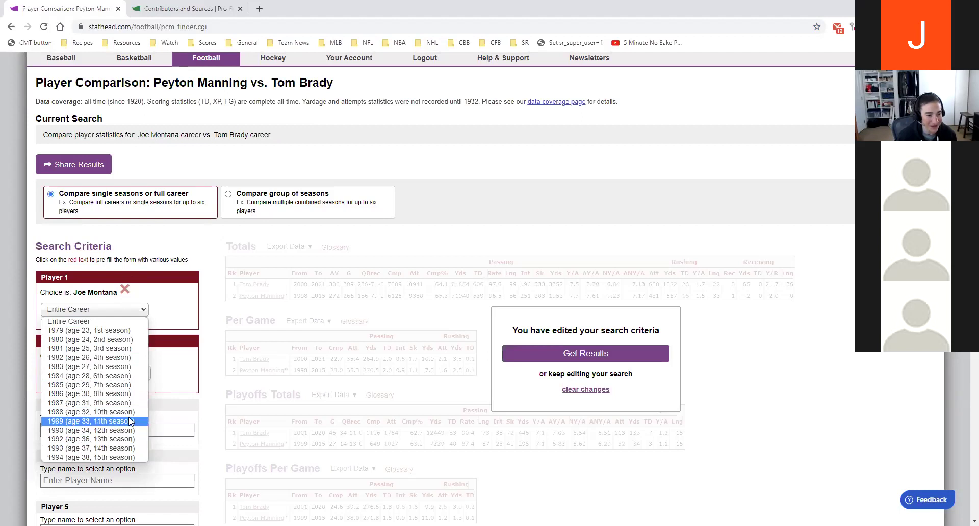
click(143, 296)
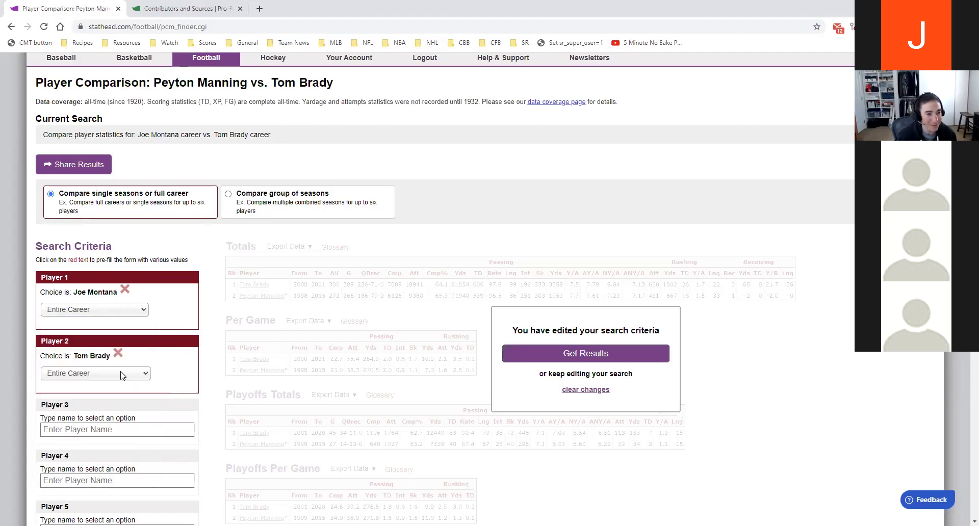
click(254, 196)
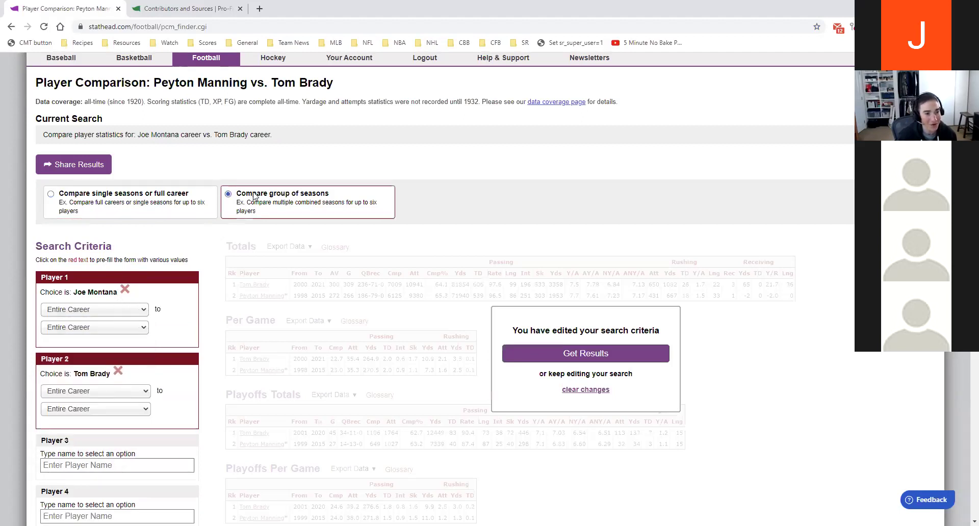
click(137, 312)
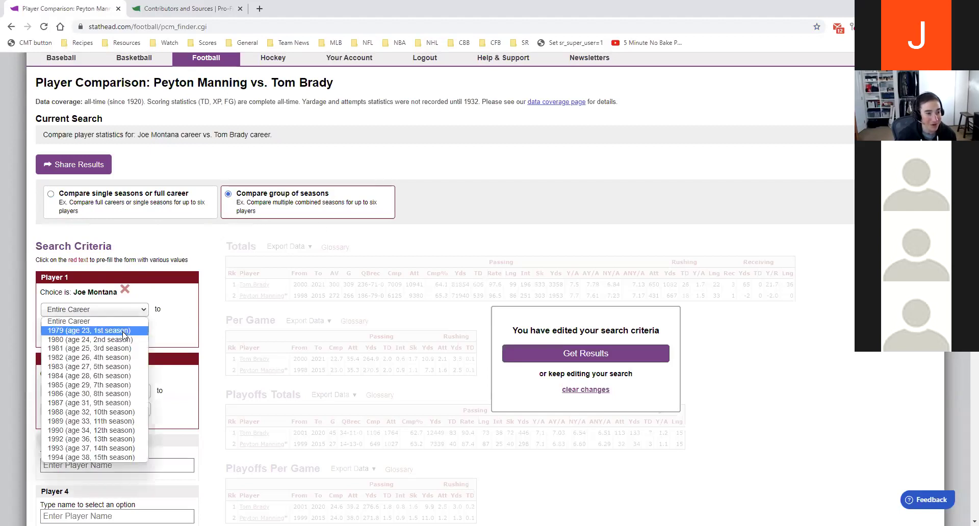
click(123, 330)
click(123, 328)
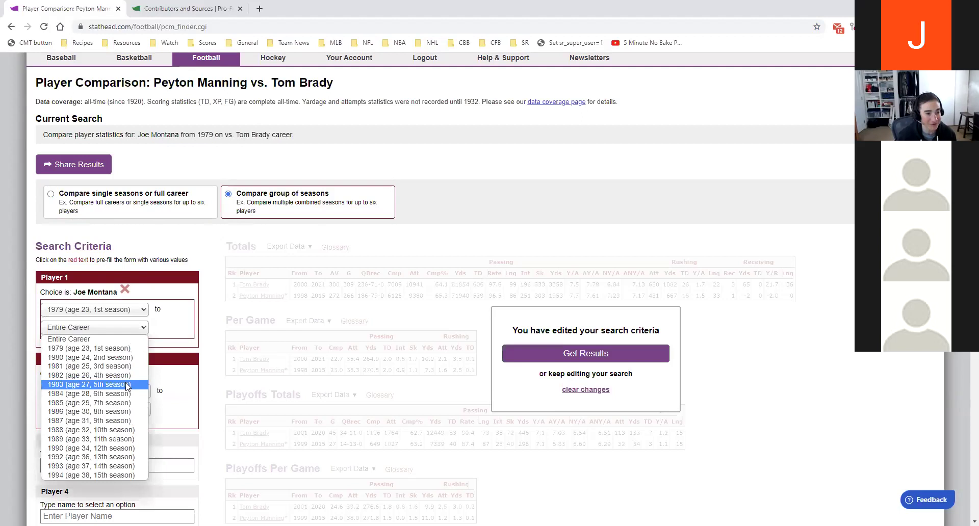
click(127, 385)
- Limit Tom Brady to the 2000 through 2004 seasons and get the comparison results
click(131, 391)
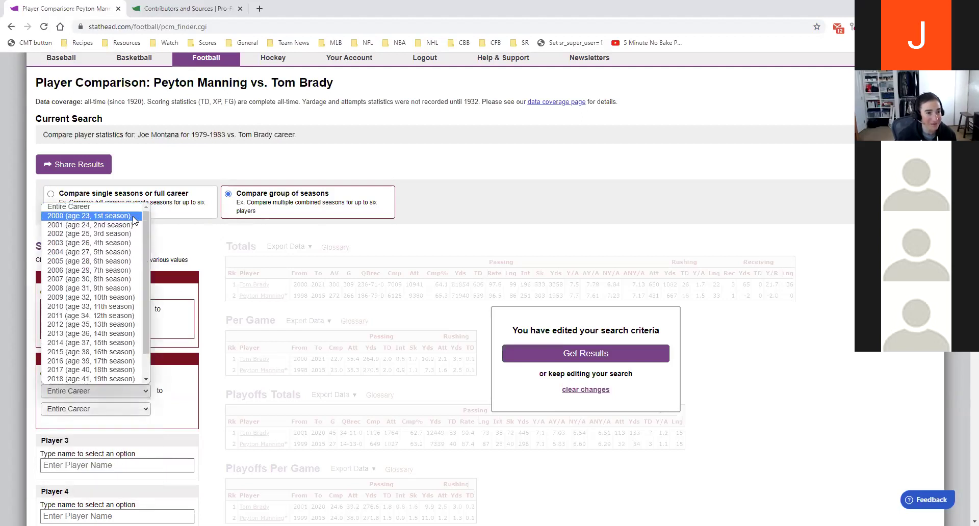
click(135, 220)
click(123, 411)
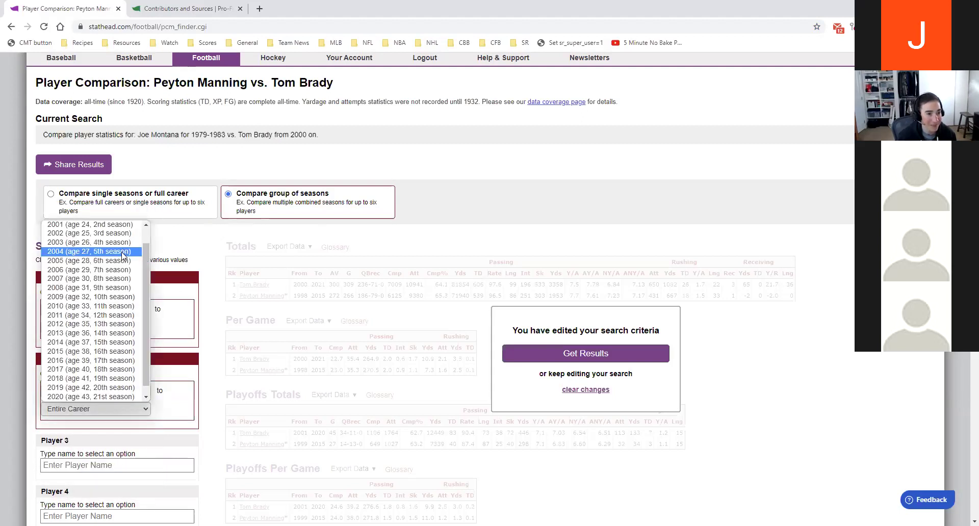
click(122, 255)
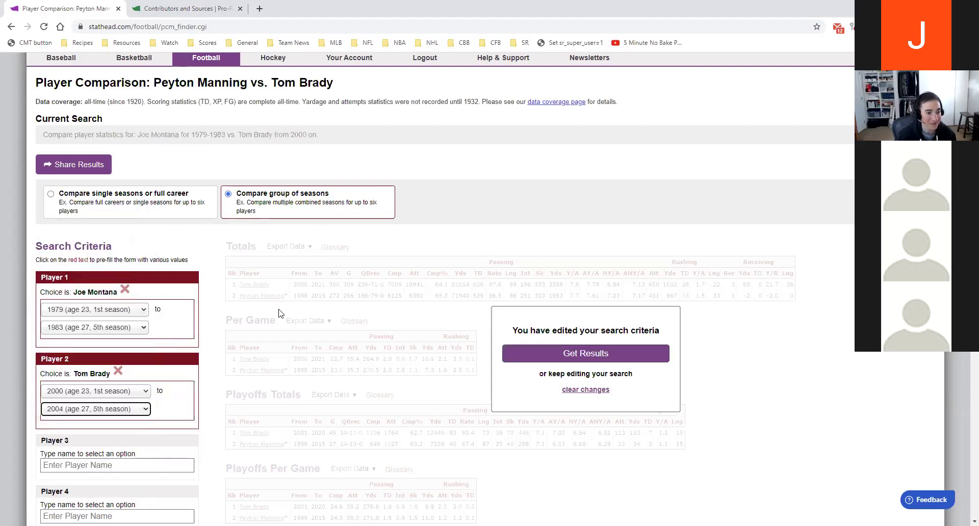
click(564, 358)
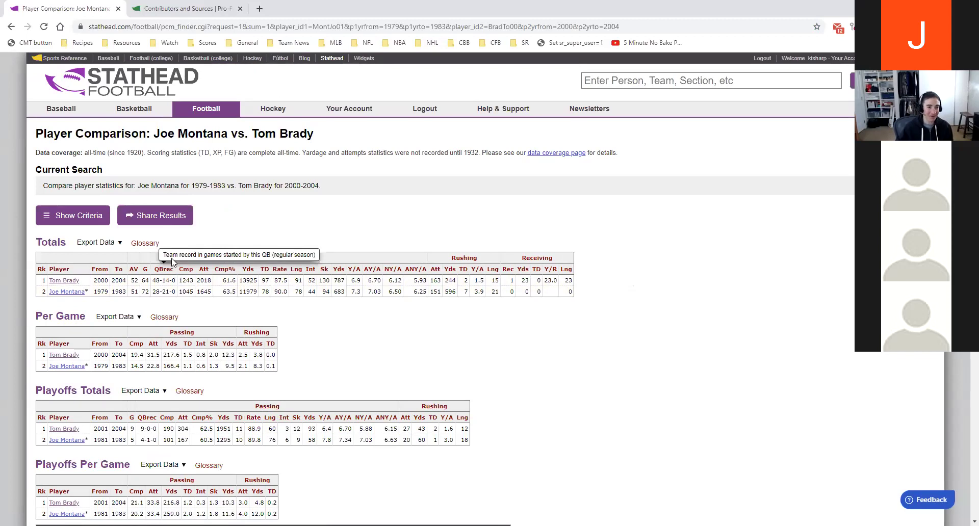
- Review the regular-season and playoff comparison tables and show the search criteria again
scroll(188, 275, down, 1)
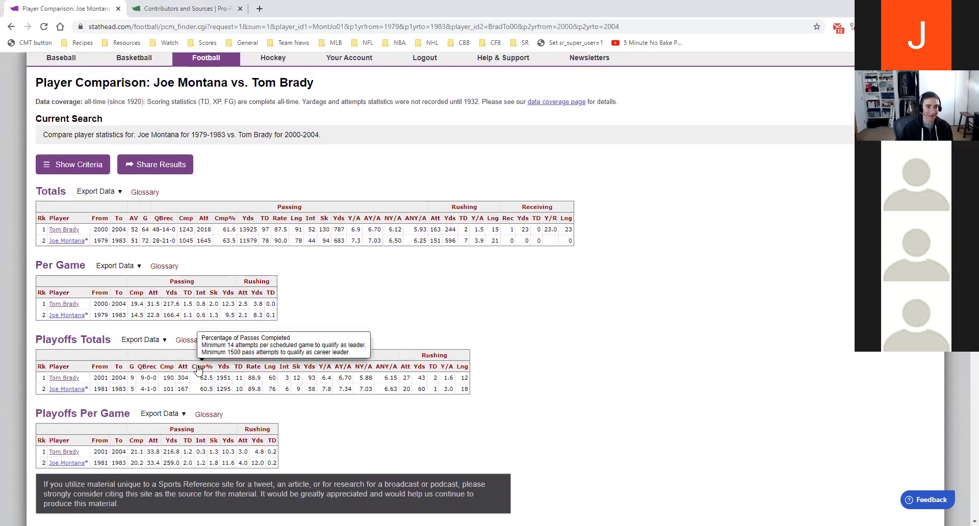
scroll(198, 369, up, 1)
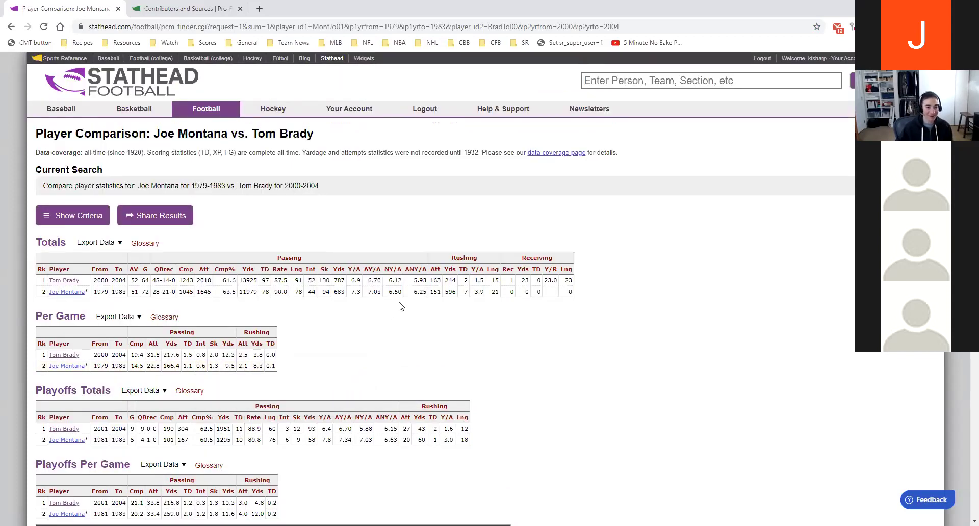
click(272, 369)
click(273, 369)
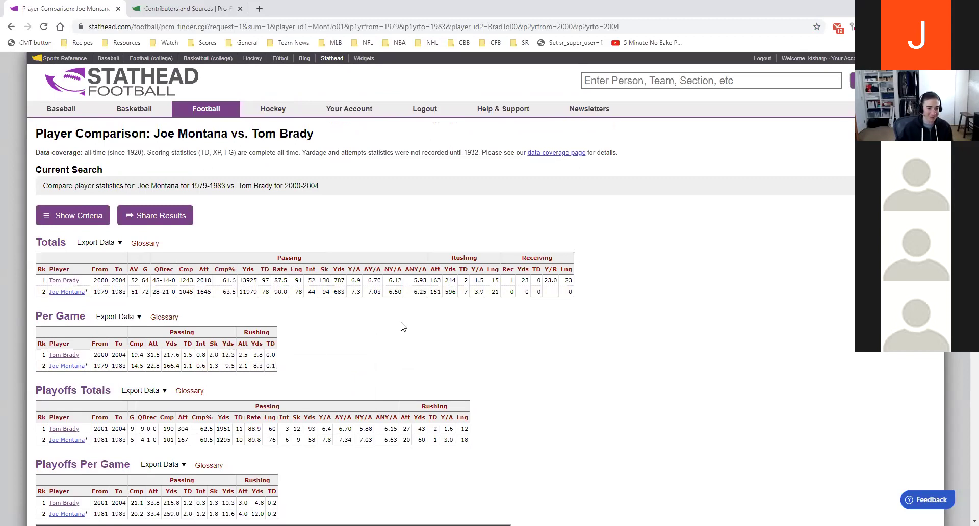
click(51, 218)
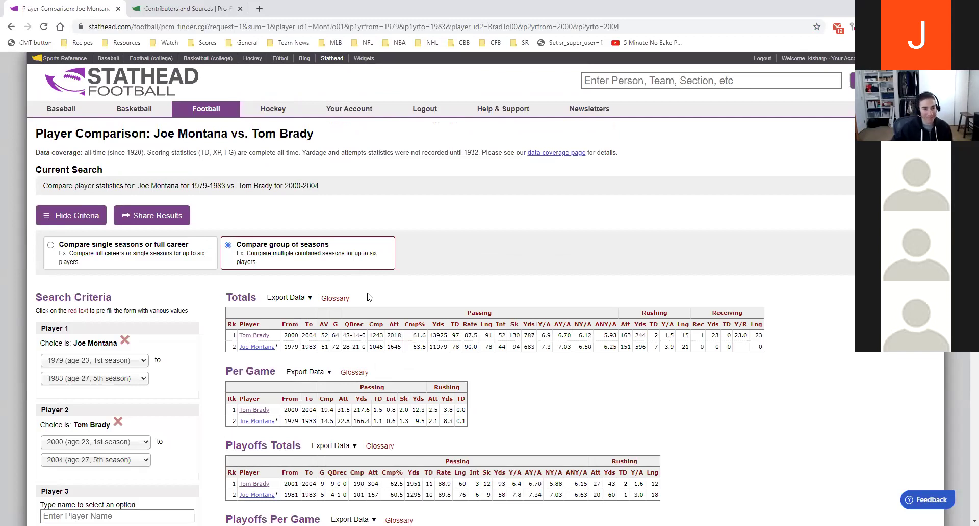
- Open the Team Game Finder from the football team tools and look over its search types and filters
click(196, 113)
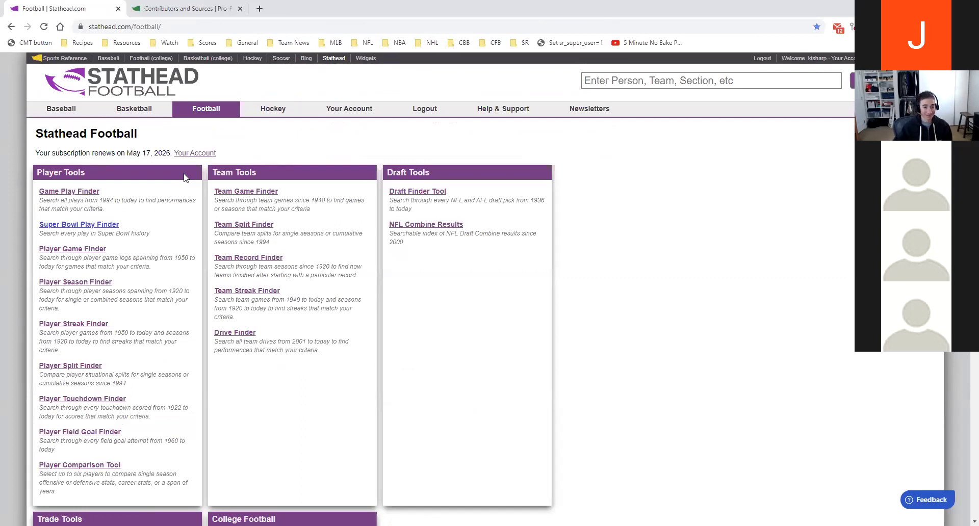
click(256, 193)
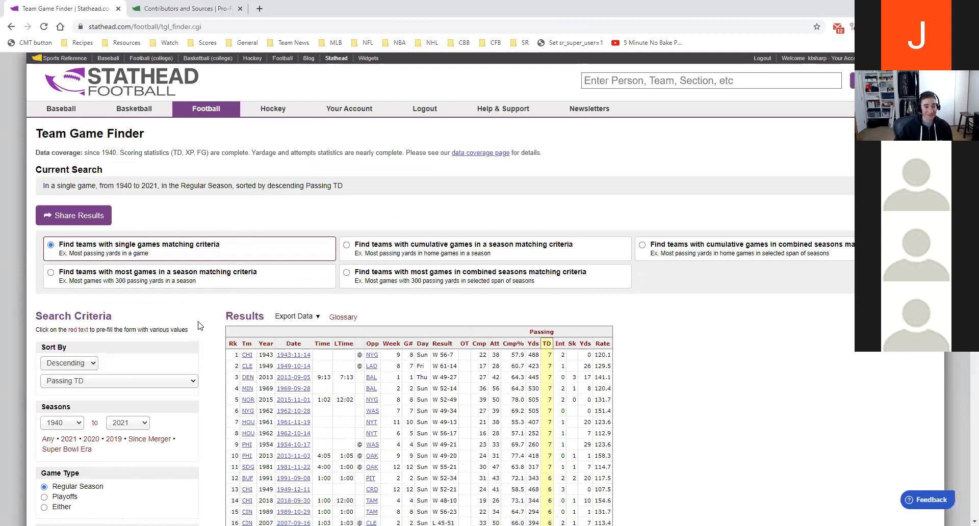
scroll(199, 325, down, 5)
scroll(200, 326, down, 1)
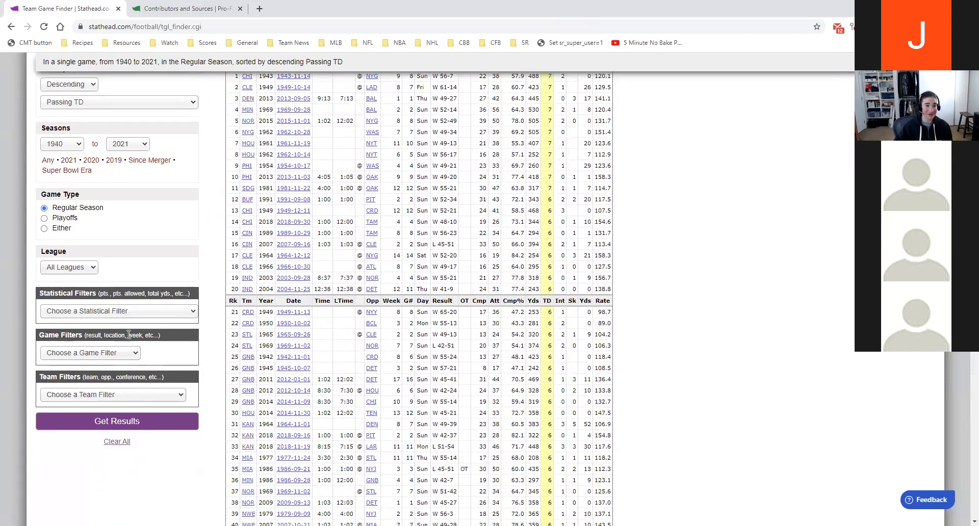
scroll(123, 408, up, 3)
scroll(122, 408, up, 2)
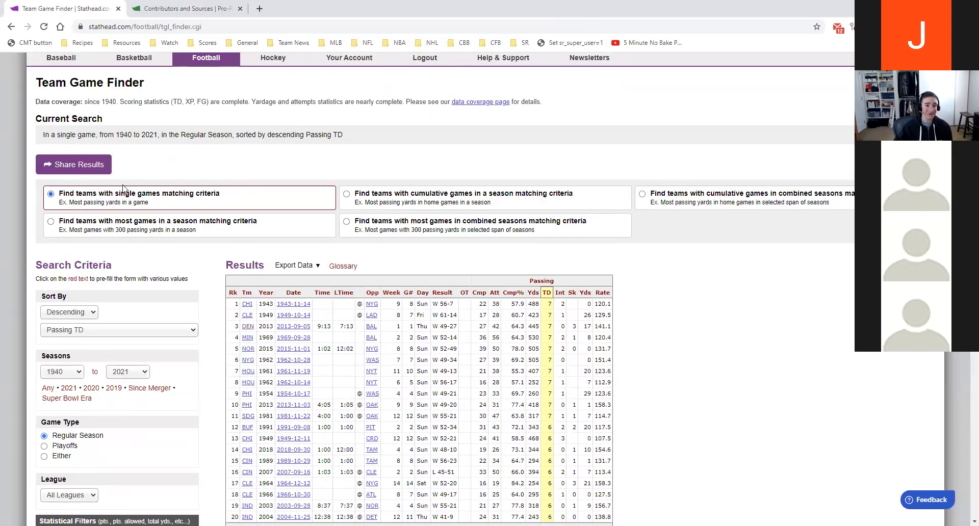
scroll(136, 215, up, 1)
- Return to the football tools overview and open the Game Play Finder
click(208, 113)
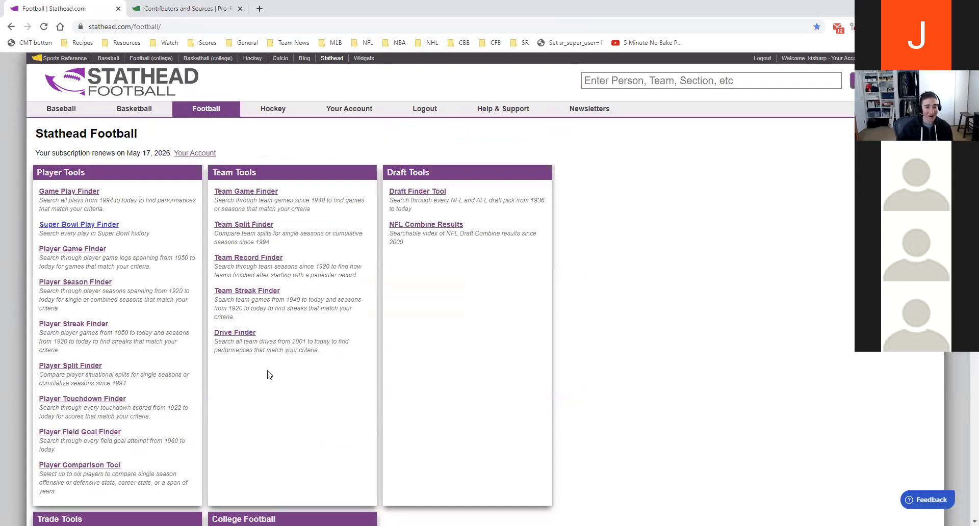
click(86, 194)
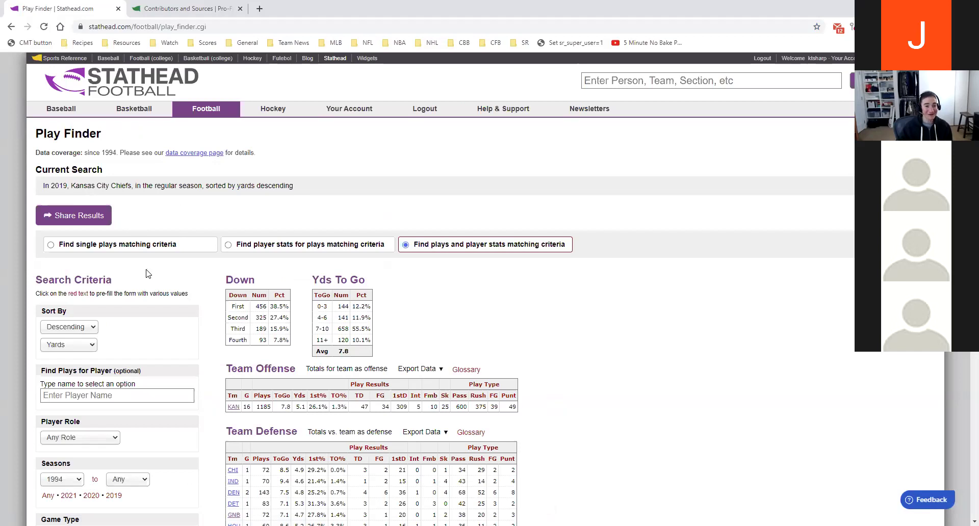
scroll(148, 274, down, 1)
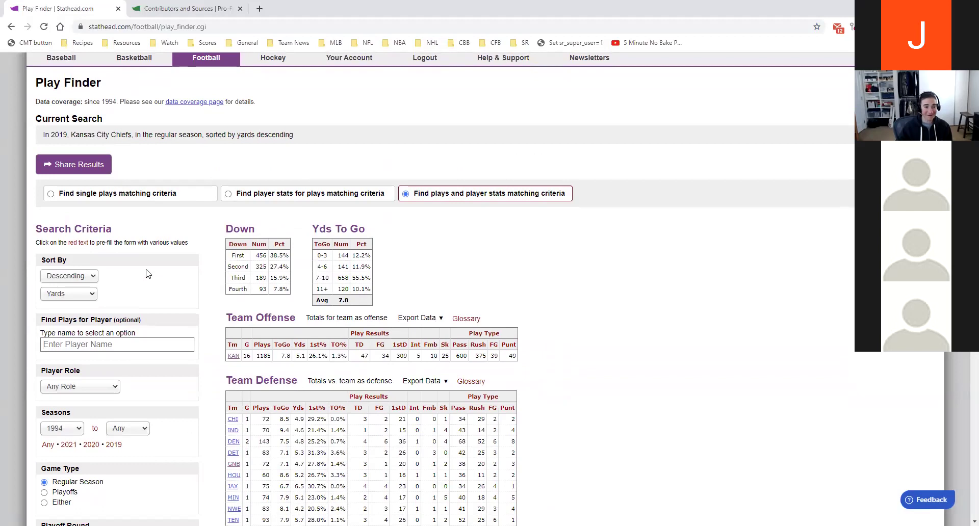
- Look over the 2019 Kansas City Chiefs sample search and briefly try the single-plays search type before clearing that change
scroll(148, 275, down, 3)
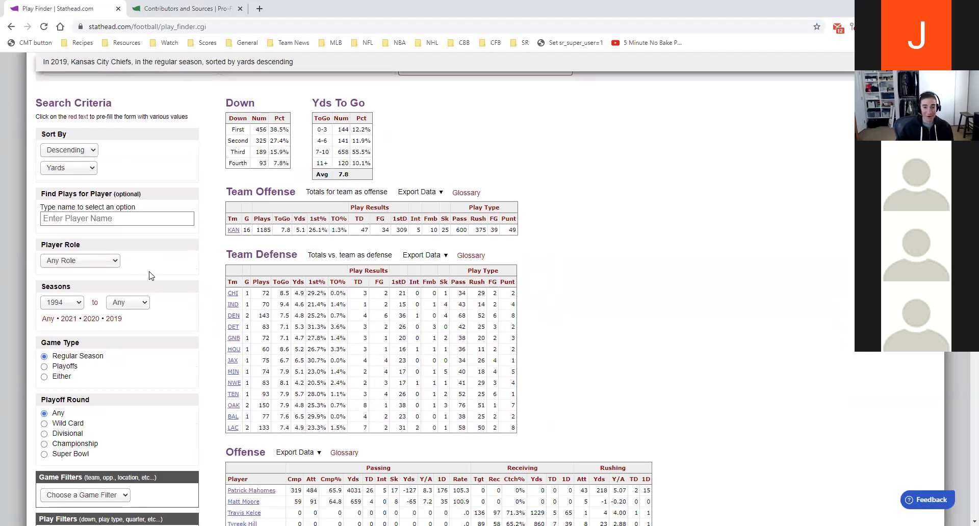
scroll(455, 249, up, 2)
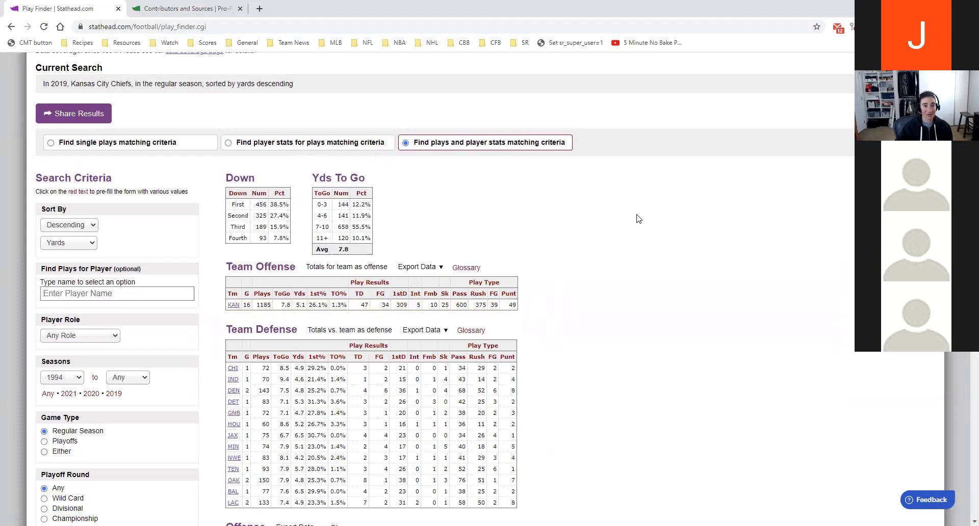
scroll(664, 275, up, 1)
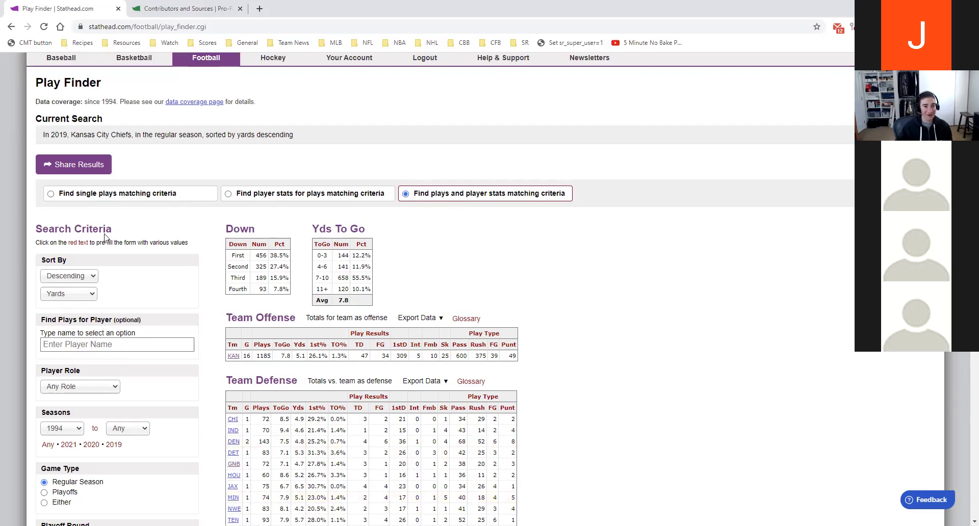
click(92, 197)
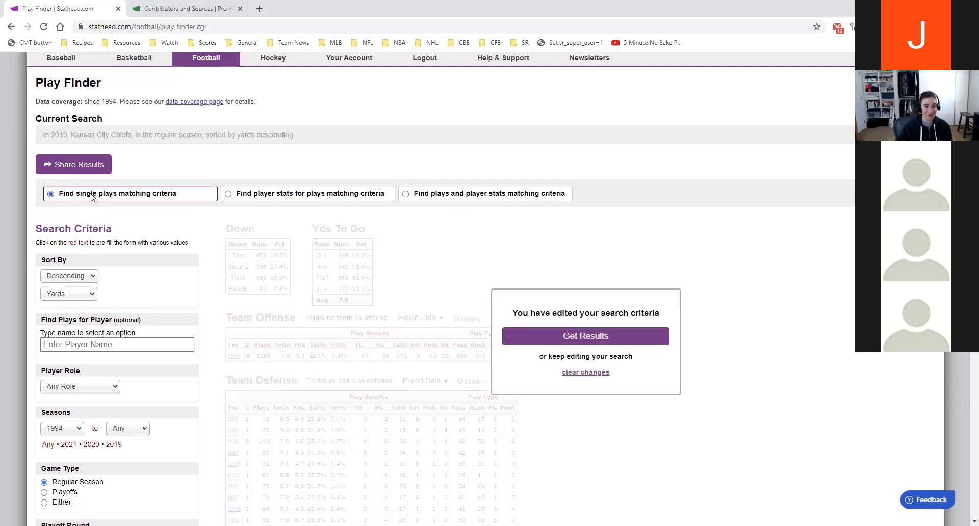
click(585, 373)
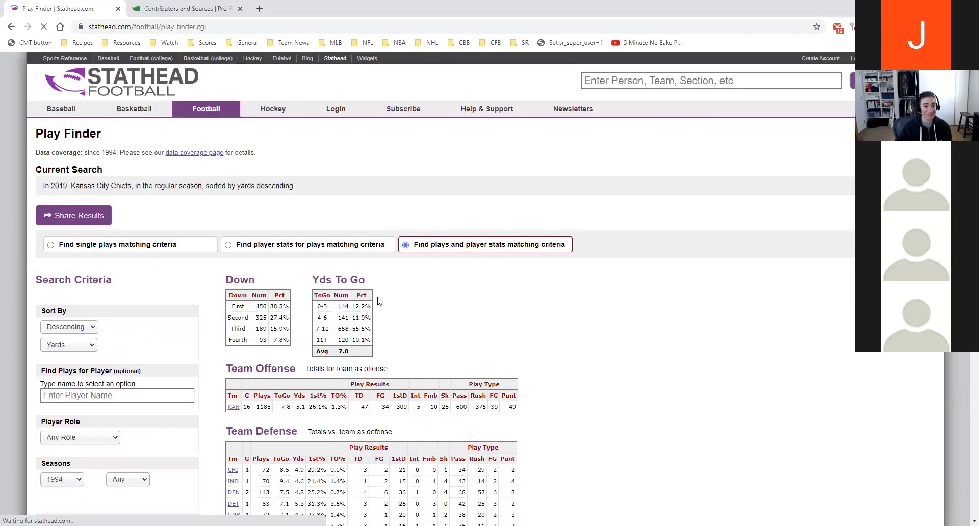
- Skim the sample results through to the individual plays list and return to the search types
scroll(396, 291, down, 2)
scroll(395, 290, down, 20)
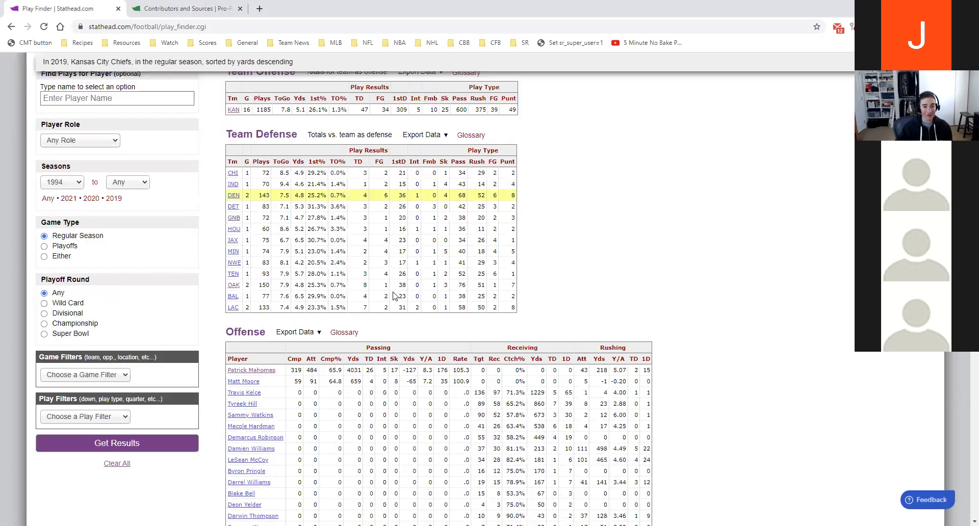
scroll(401, 299, up, 15)
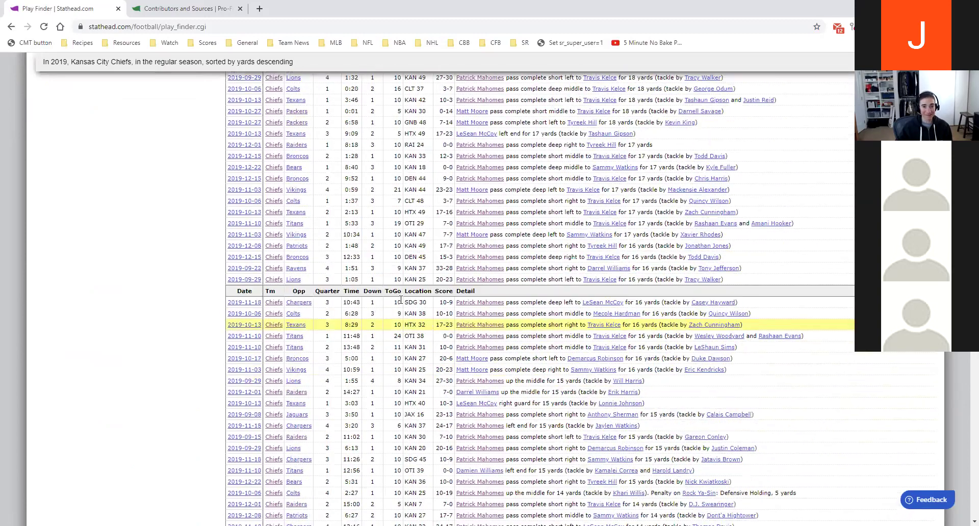
scroll(401, 300, up, 15)
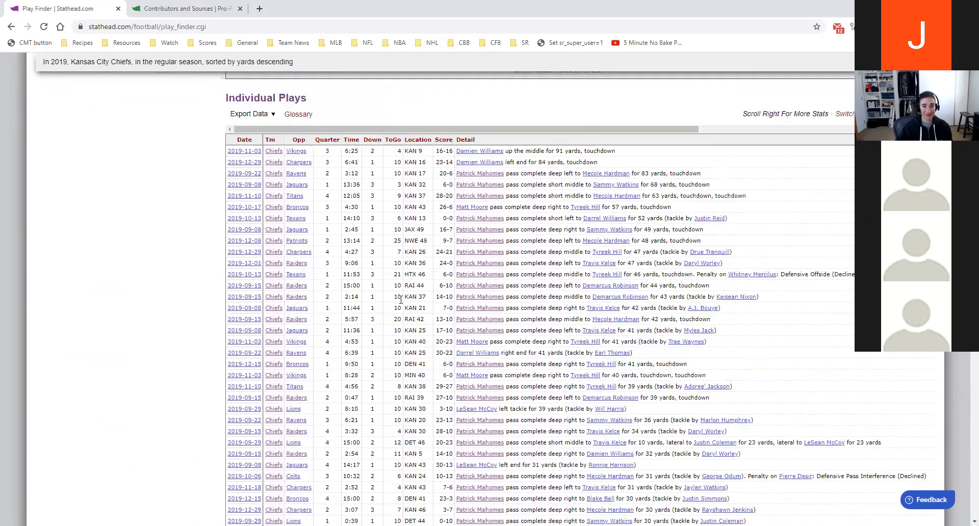
scroll(401, 303, up, 10)
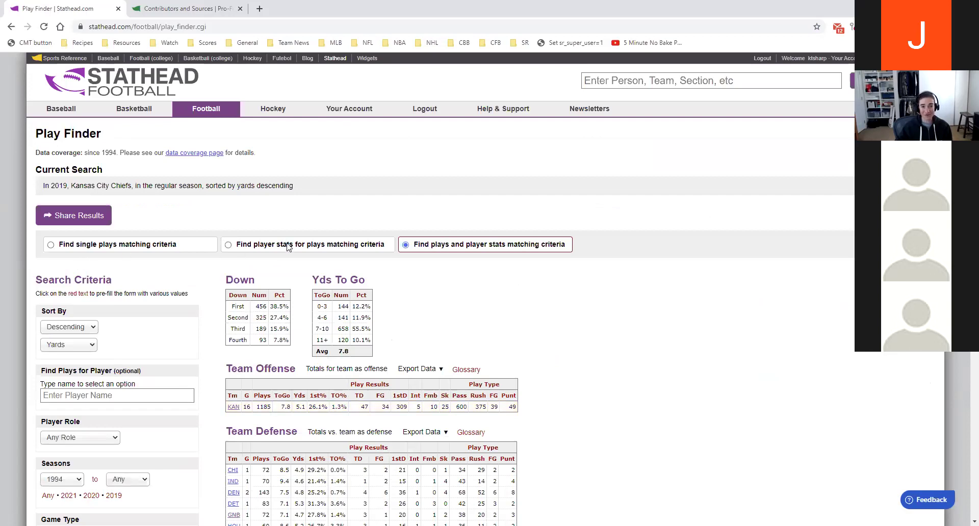
- Try the player stats search type, return to plays and player stats, and clear the edited criteria
click(288, 245)
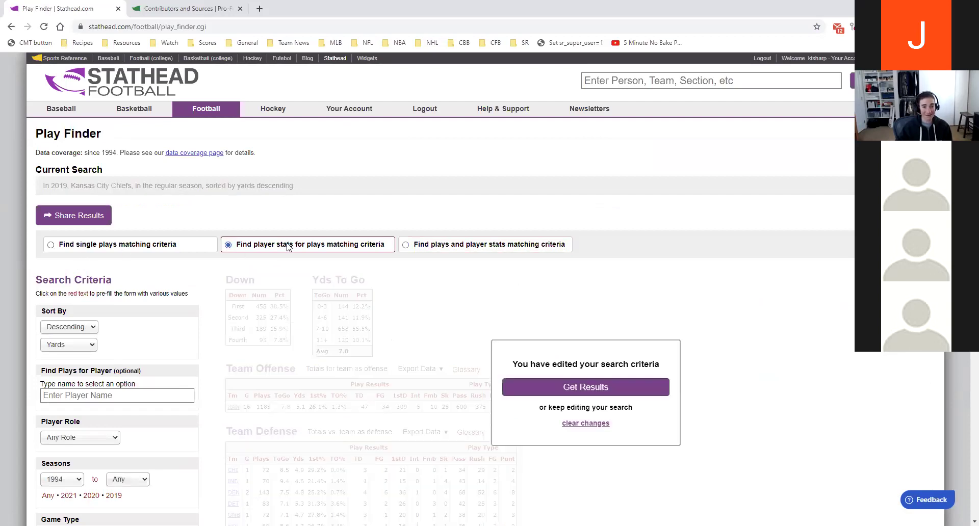
click(452, 247)
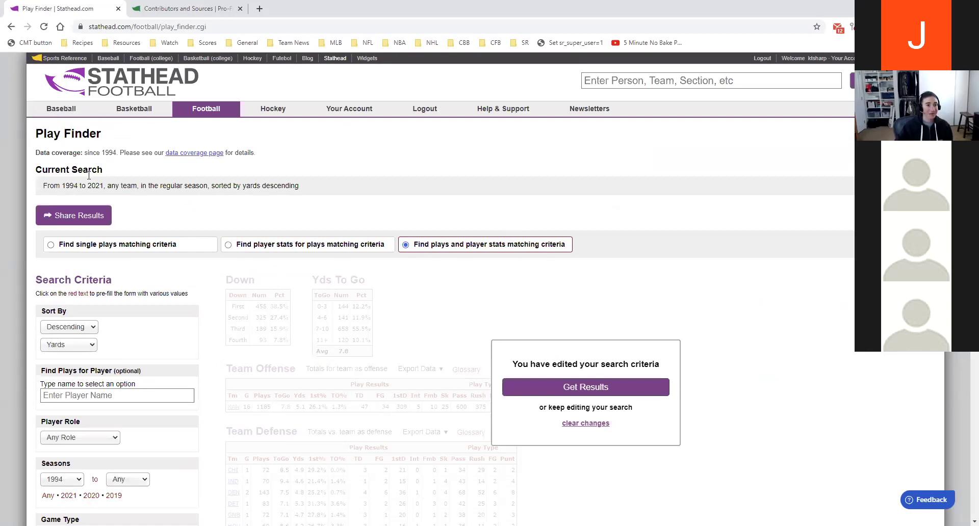
click(578, 426)
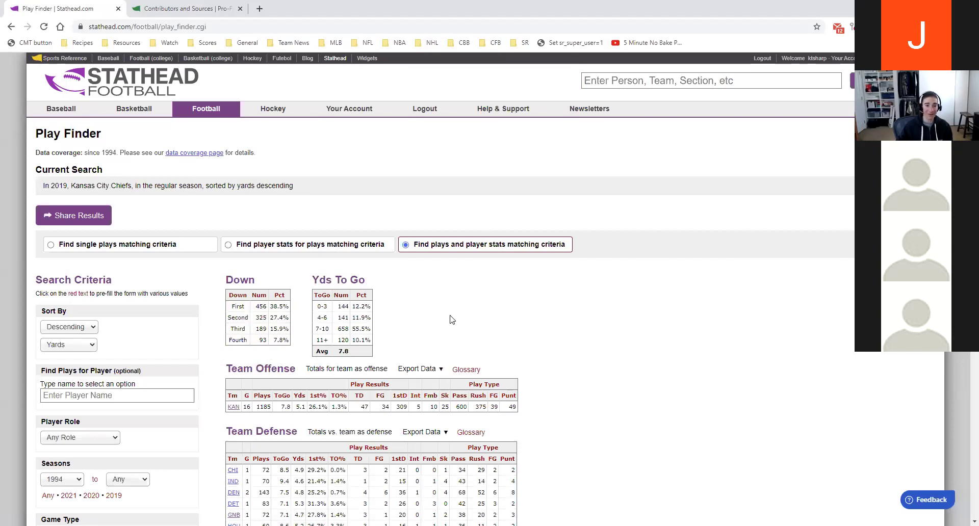
- Review the Chiefs' team offense and defense totals and the player tables for offense, special teams and defense
scroll(444, 324, down, 1)
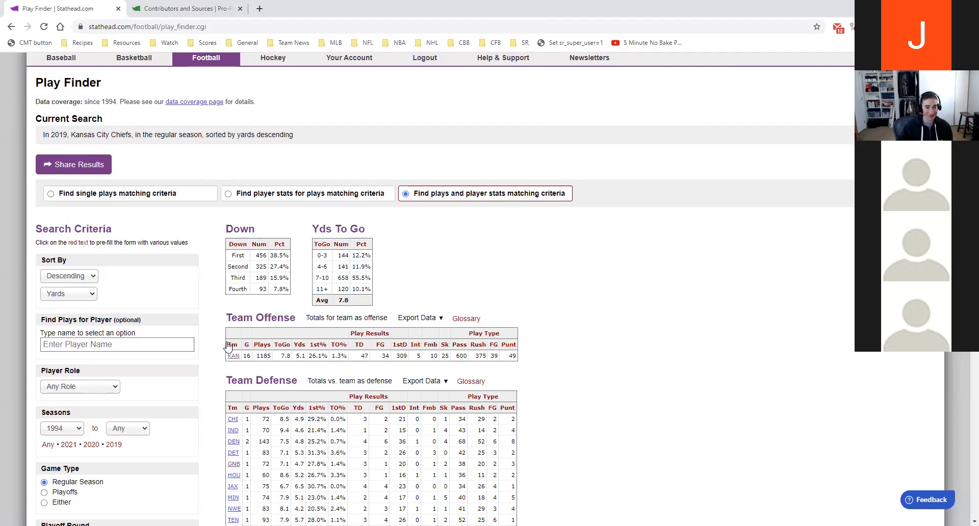
scroll(227, 352, down, 1)
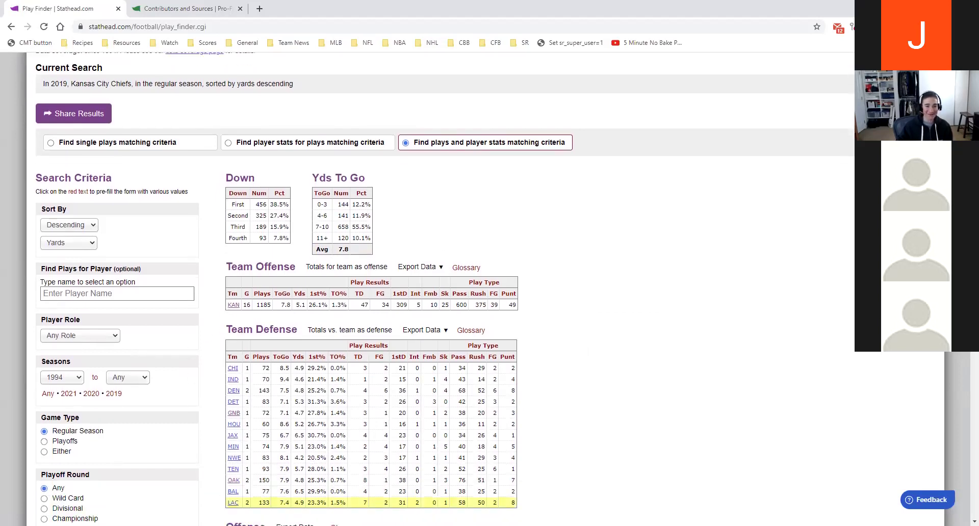
scroll(535, 411, down, 4)
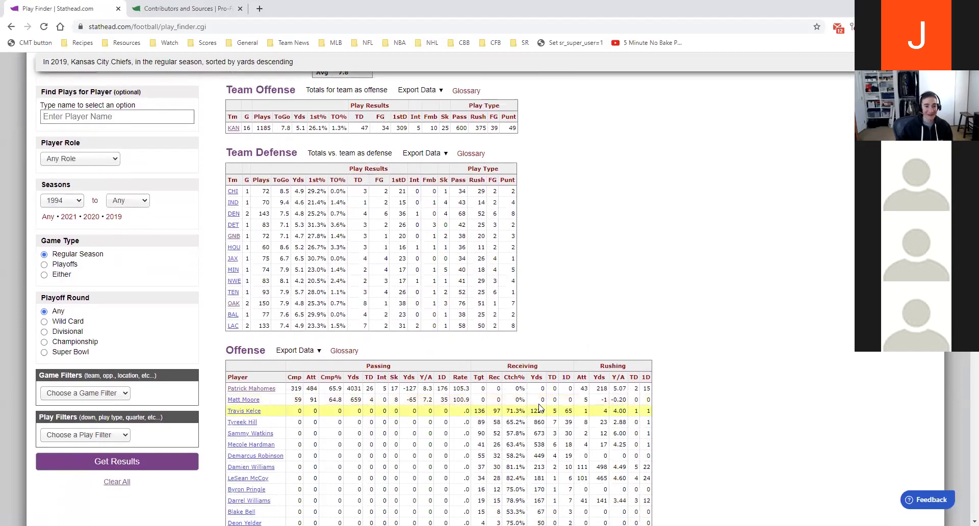
scroll(539, 408, down, 1)
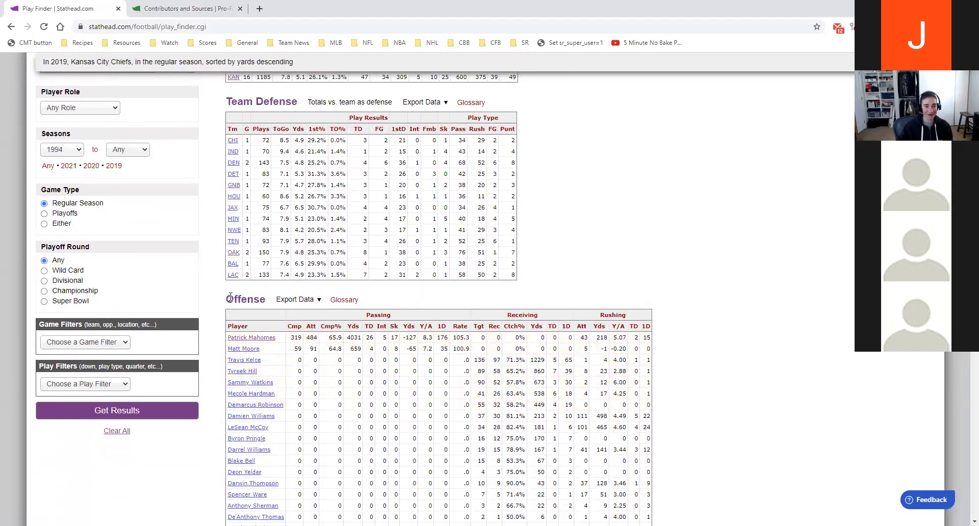
scroll(653, 285, down, 1)
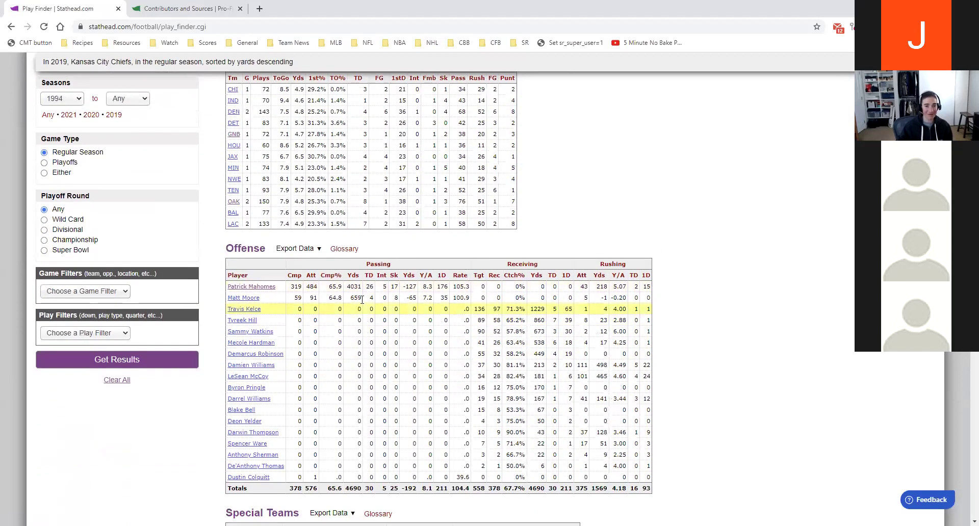
scroll(699, 383, down, 5)
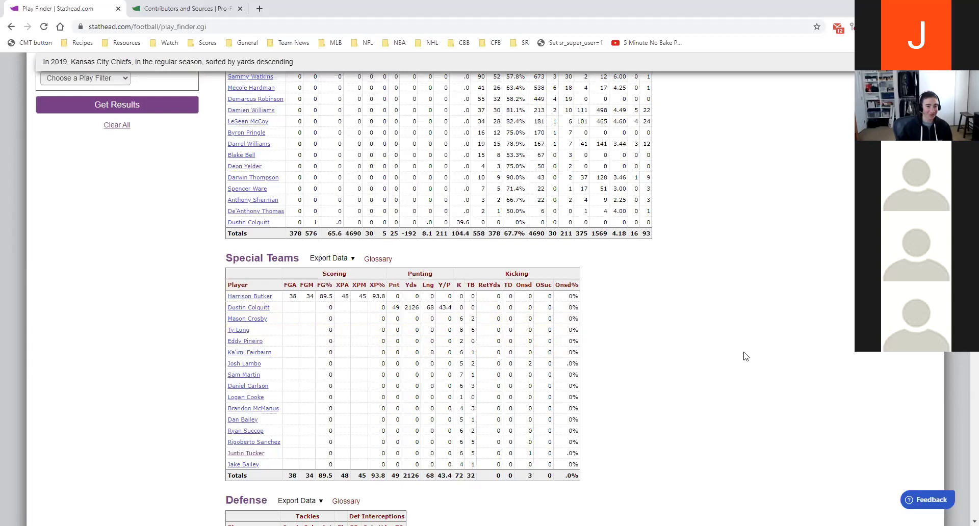
scroll(746, 356, down, 3)
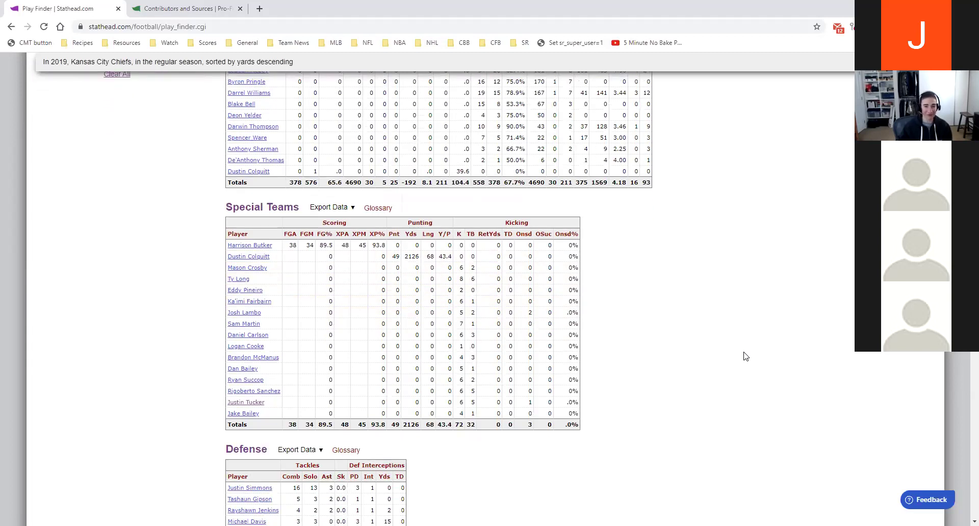
scroll(591, 380, down, 1)
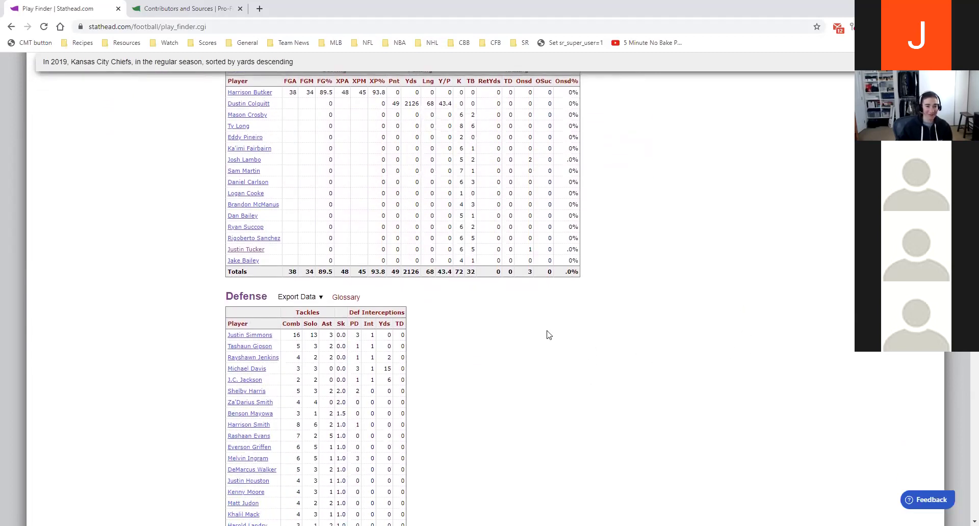
scroll(451, 365, down, 3)
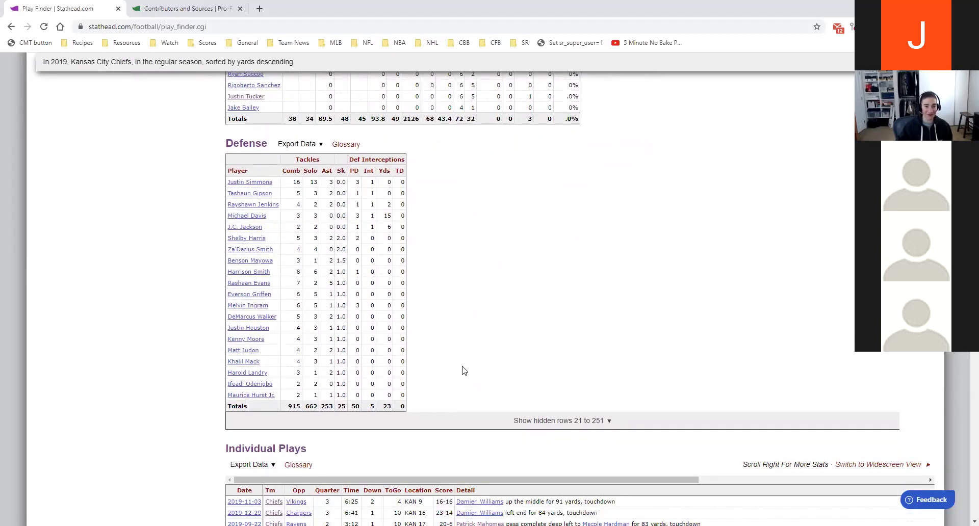
scroll(464, 371, down, 4)
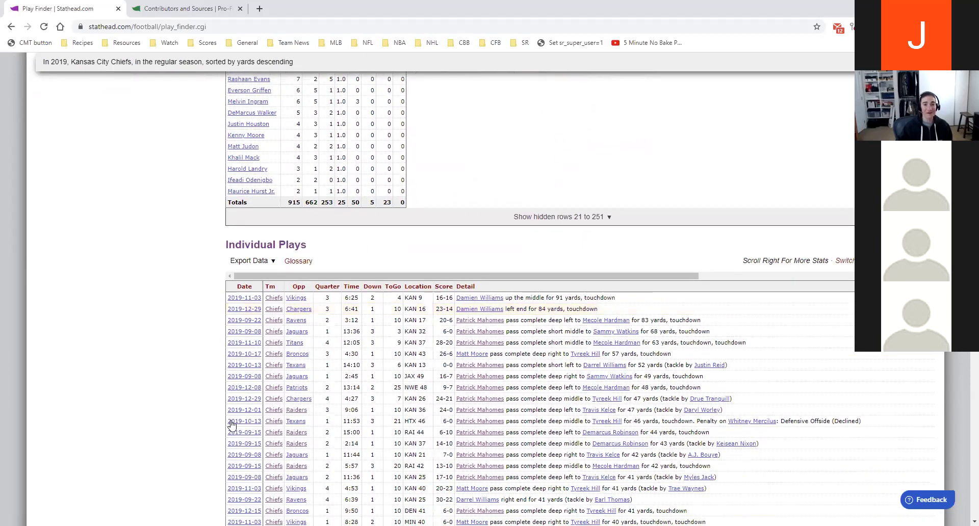
- Examine the play details in the Individual Plays table and return to the search criteria
click(583, 296)
click(599, 308)
scroll(600, 308, down, 4)
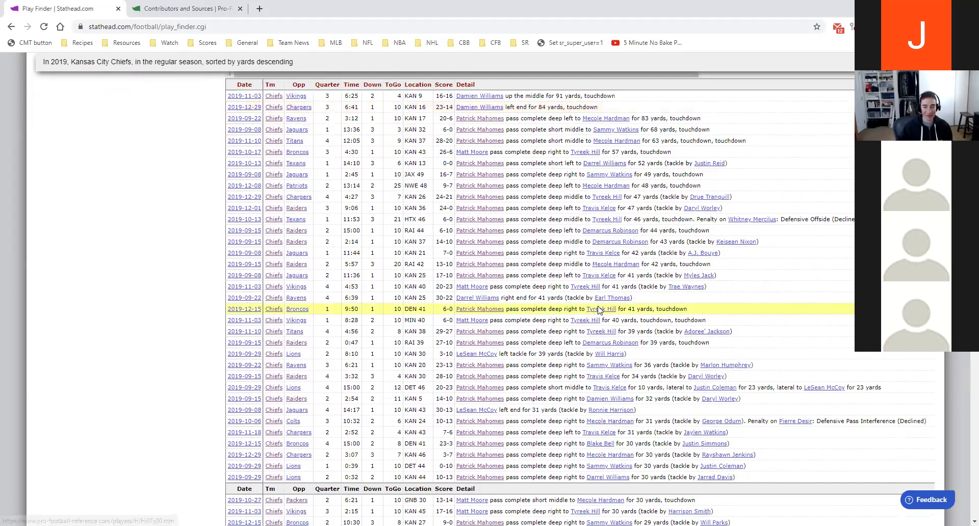
scroll(600, 310, up, 4)
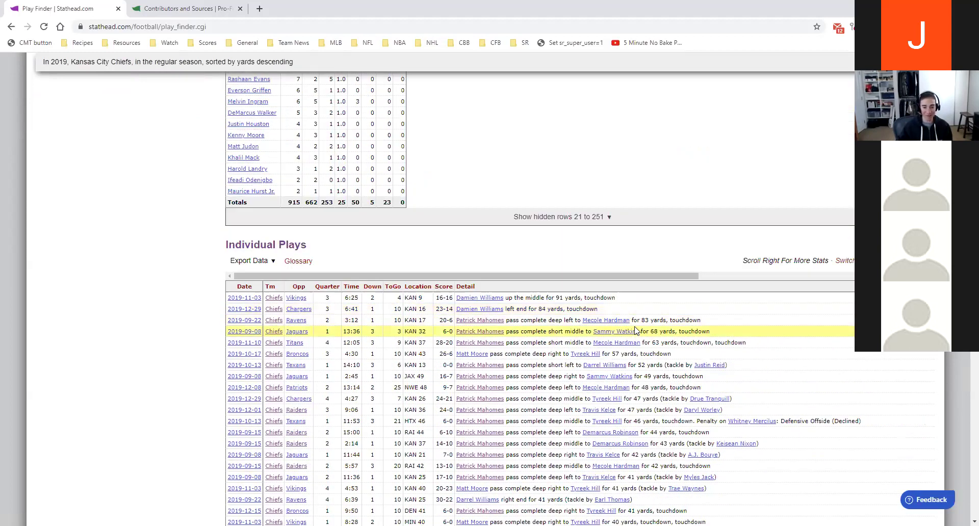
scroll(623, 332, up, 18)
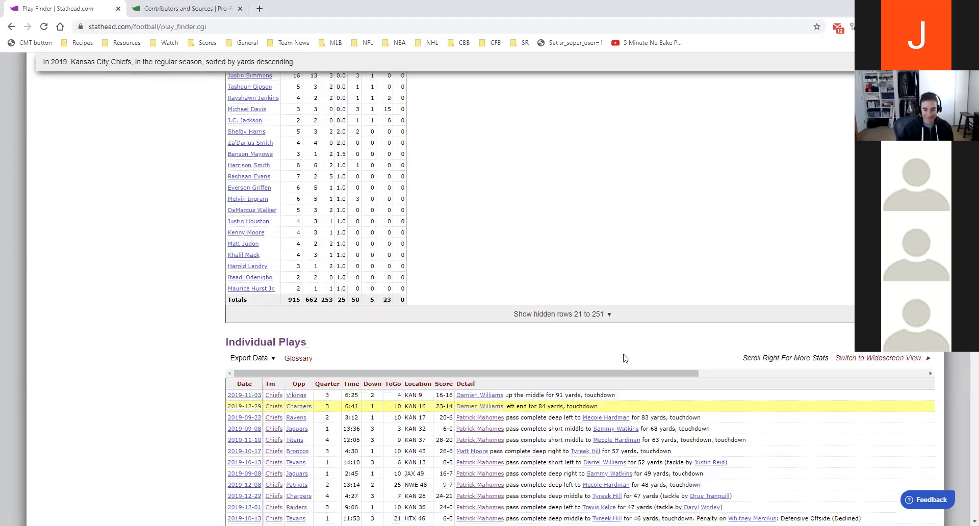
scroll(624, 350, up, 7)
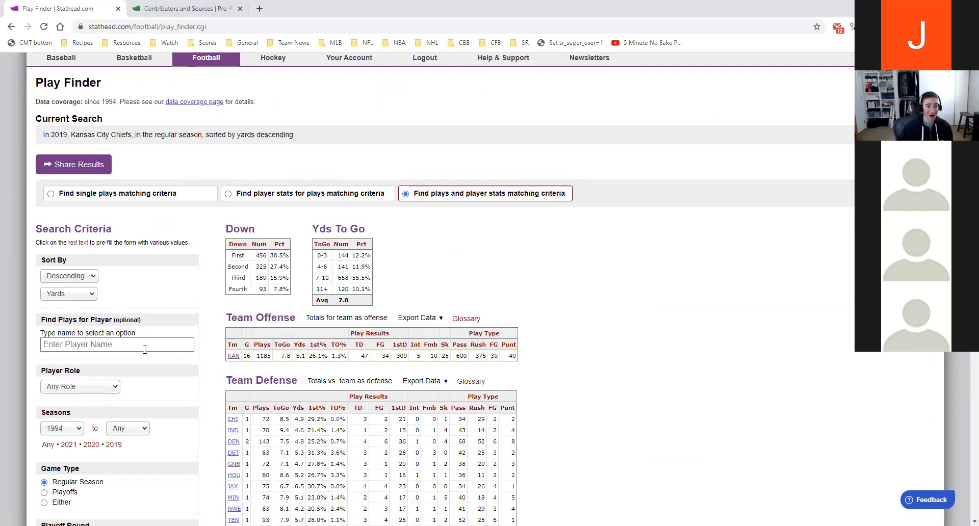
- Try limiting the search to plays featuring Tom Brady and remove him from the player filter
click(145, 350)
text(Tom)
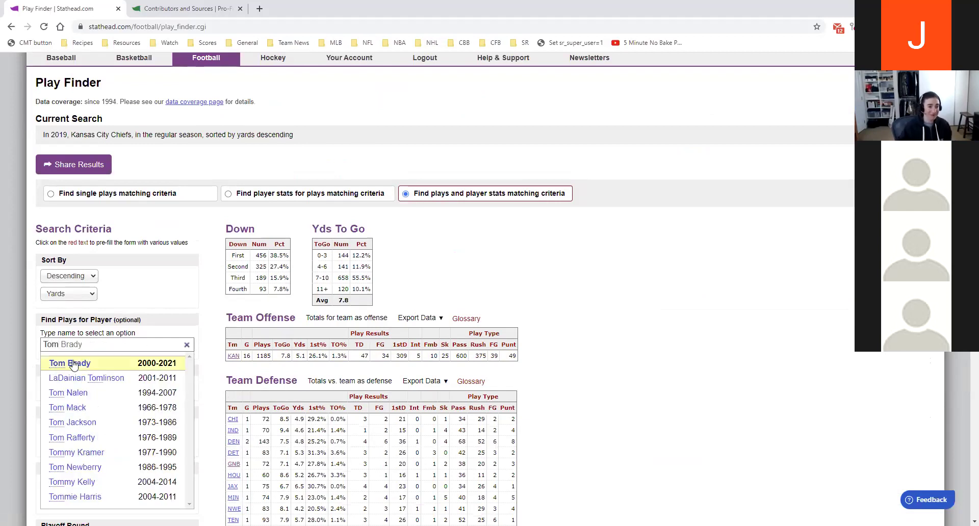
click(54, 363)
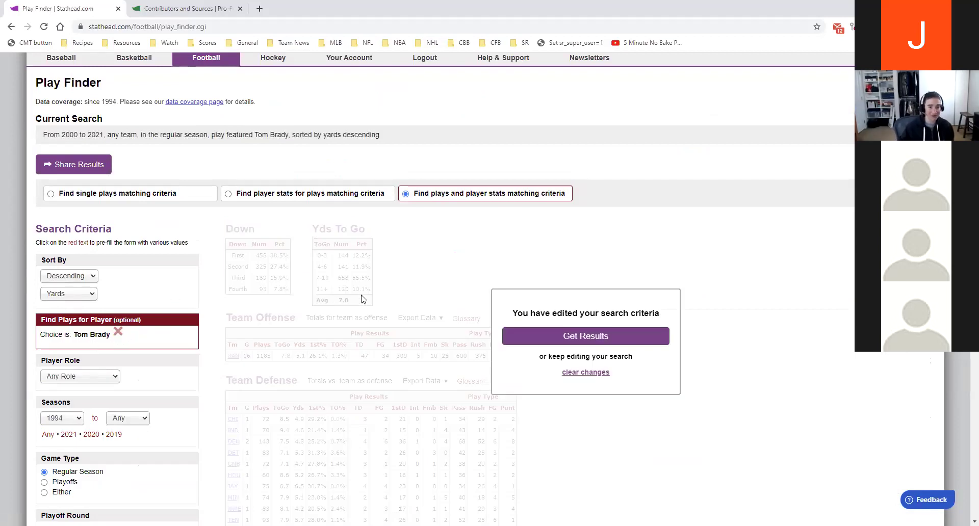
click(118, 332)
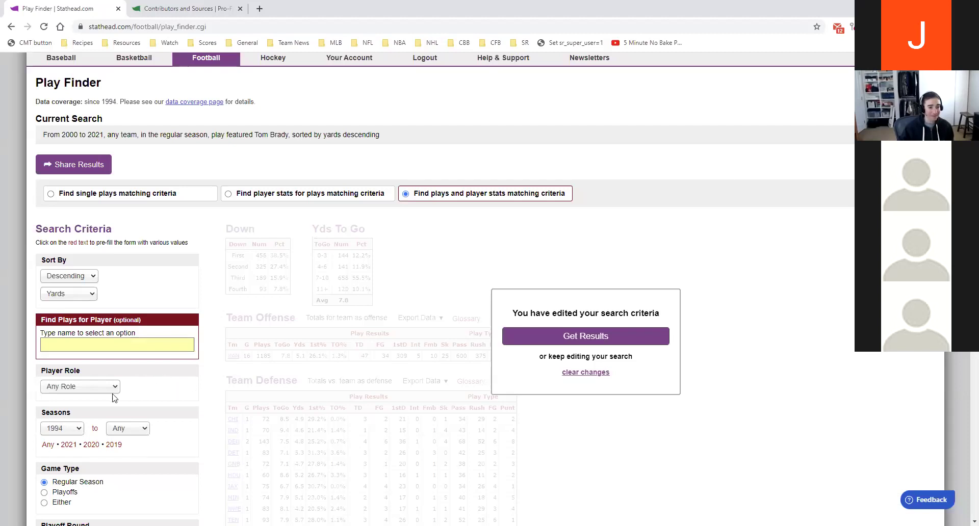
- Add the Pass Location and Rush Directions play filters to the search with all their options selected
scroll(117, 397, down, 1)
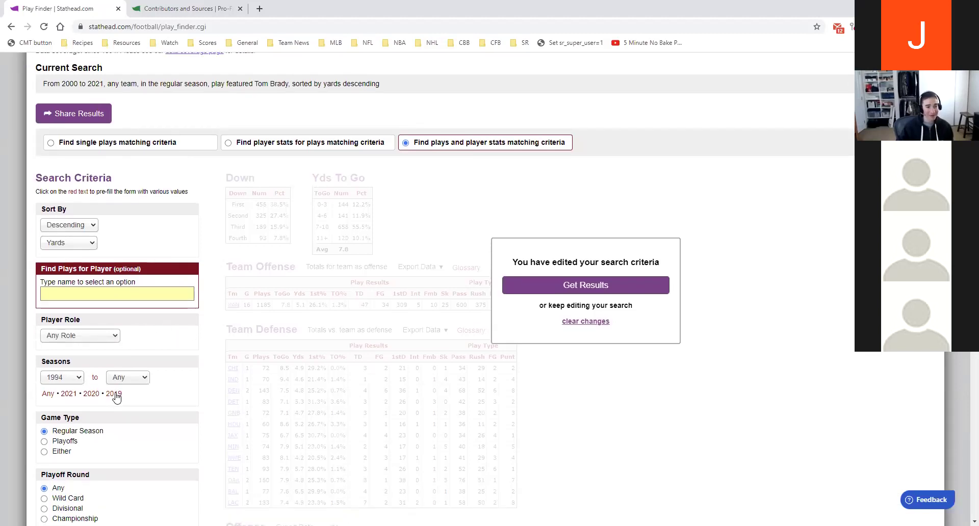
scroll(117, 399, down, 2)
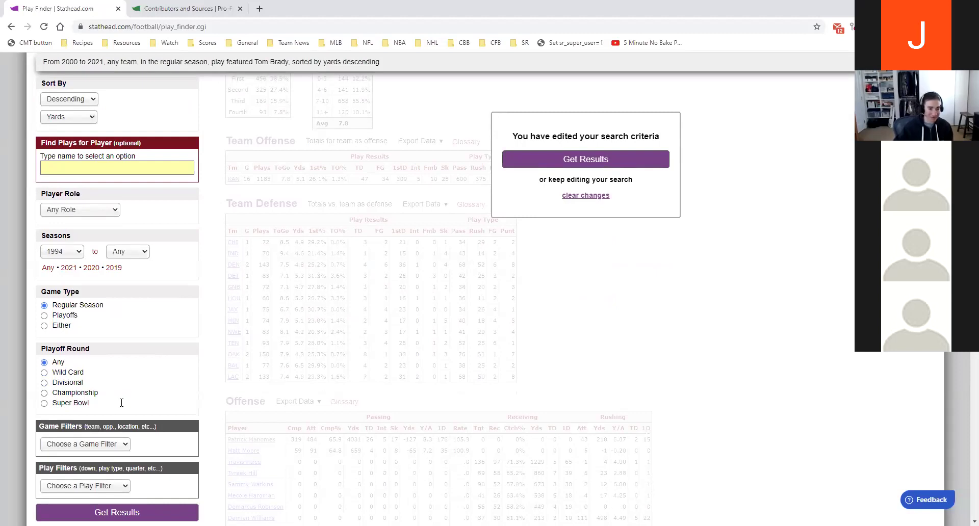
scroll(160, 454, down, 1)
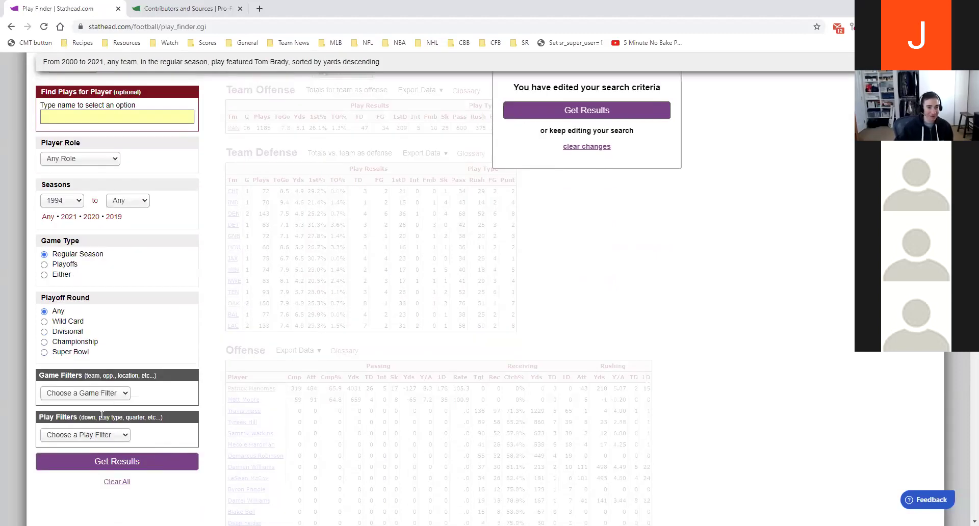
click(95, 437)
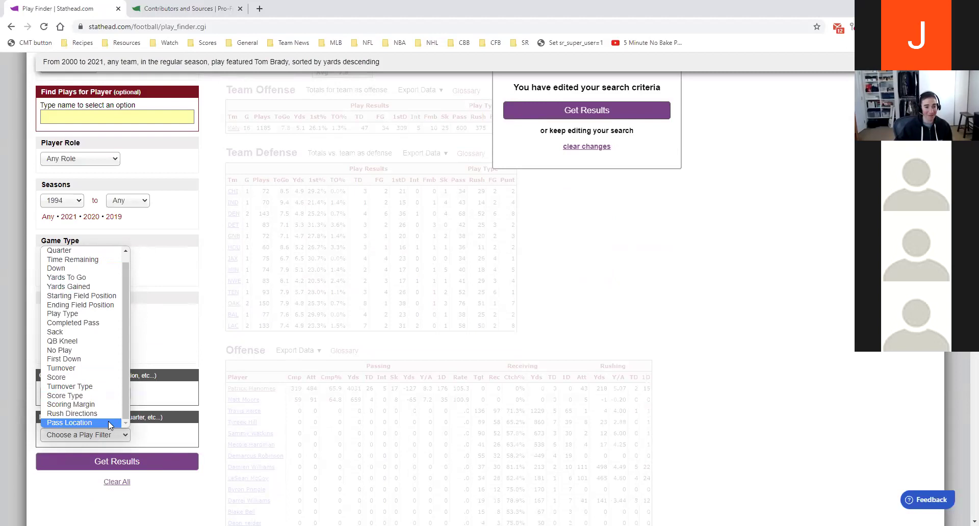
click(108, 423)
scroll(112, 446, down, 1)
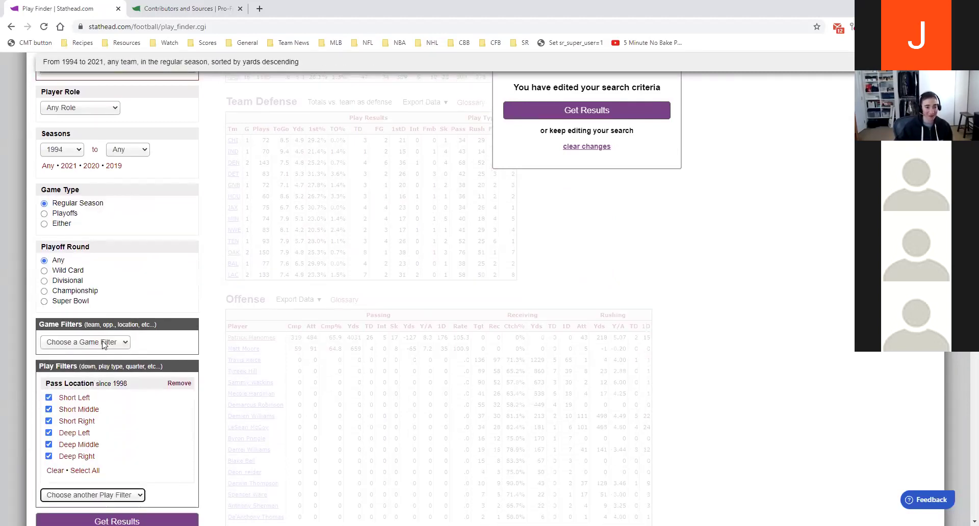
click(113, 497)
click(94, 484)
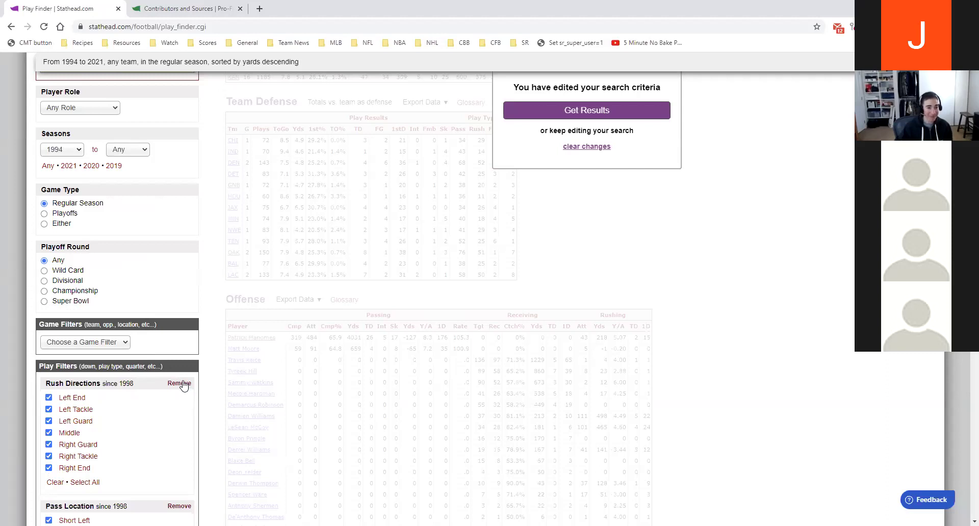
- Remove the Rush Directions and Pass Location play filters and limit the search to the 2021 season
click(184, 386)
click(184, 386)
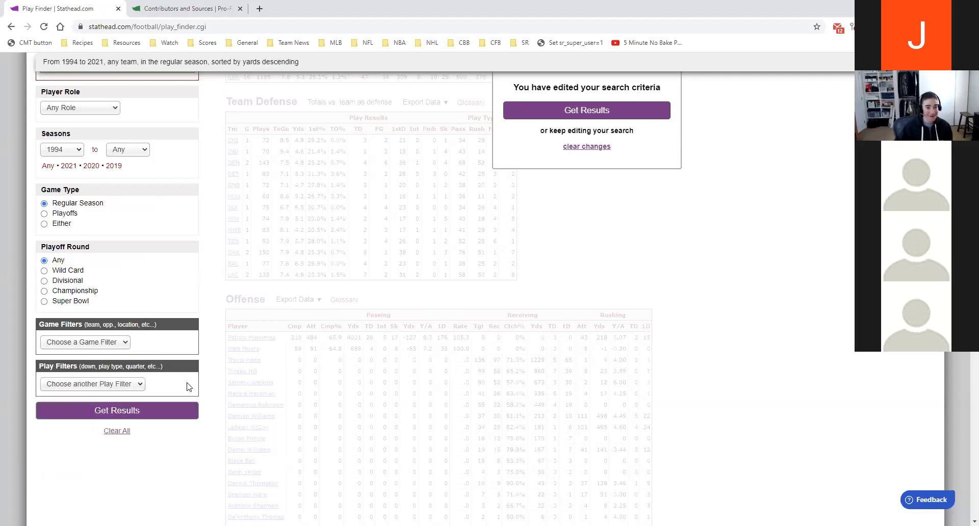
scroll(189, 387, up, 2)
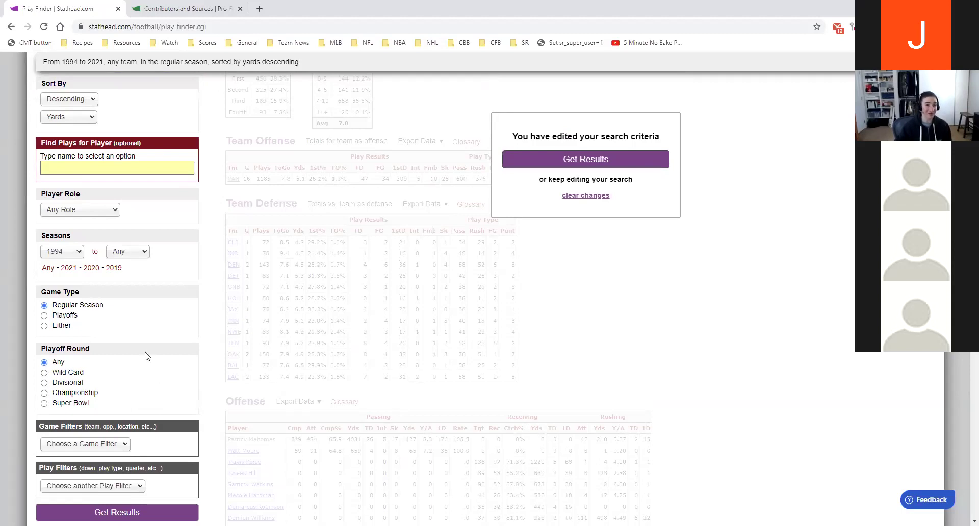
scroll(264, 348, up, 3)
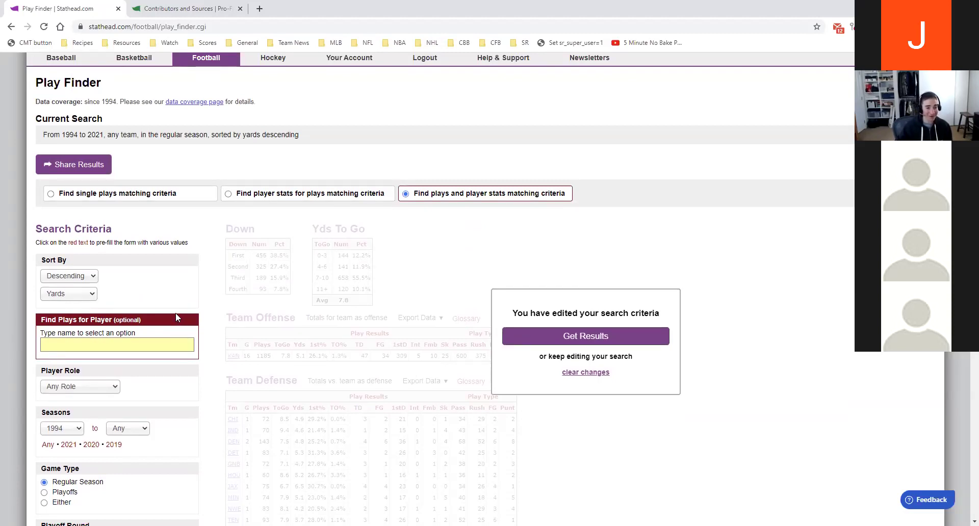
scroll(176, 313, down, 2)
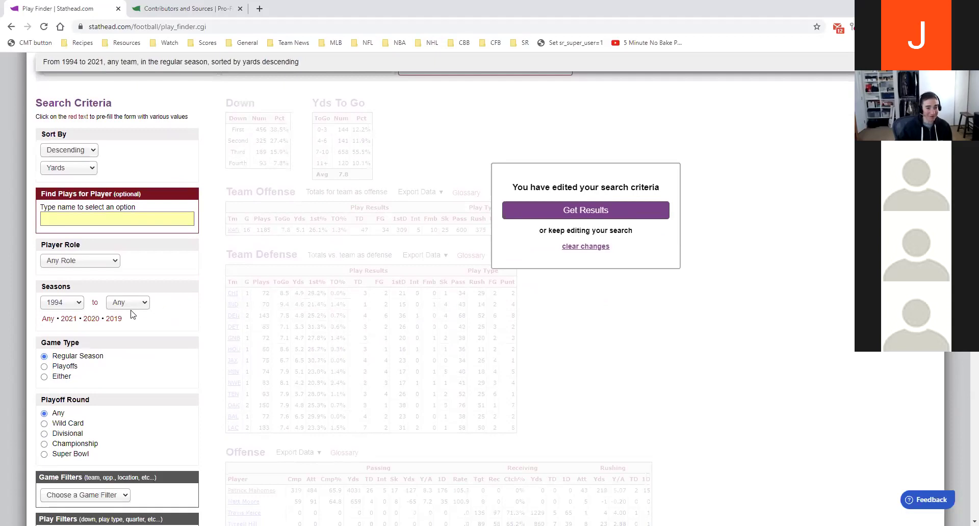
click(70, 322)
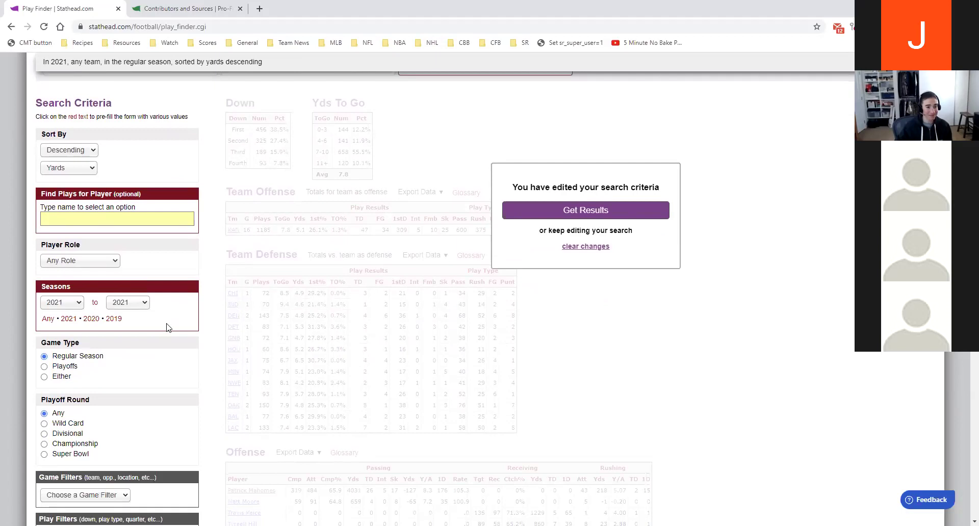
- Add the Game Result game filter and restrict the search to games that were won
scroll(169, 326, down, 2)
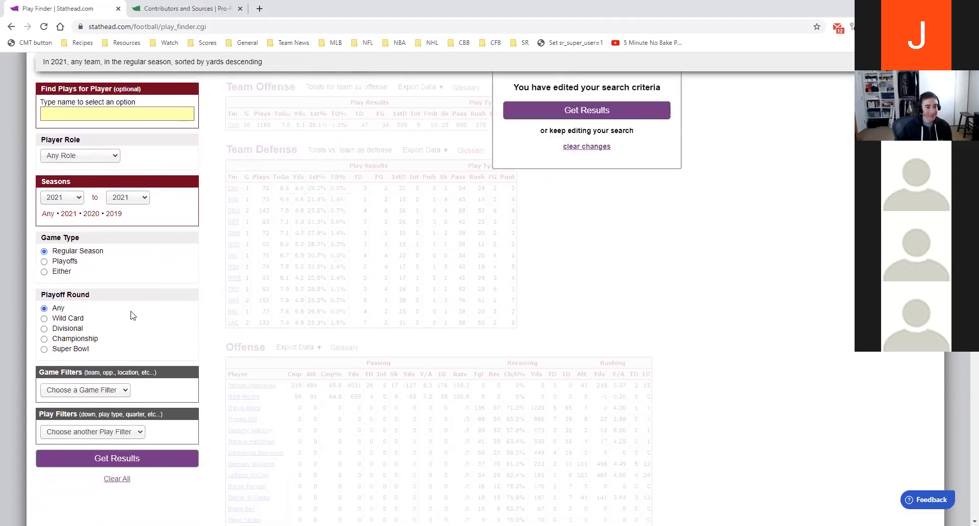
scroll(134, 316, down, 1)
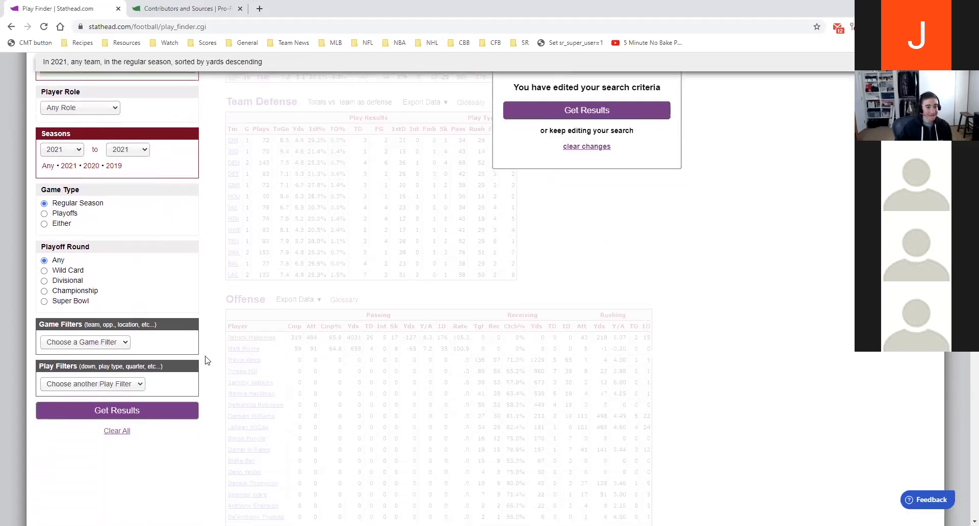
click(109, 384)
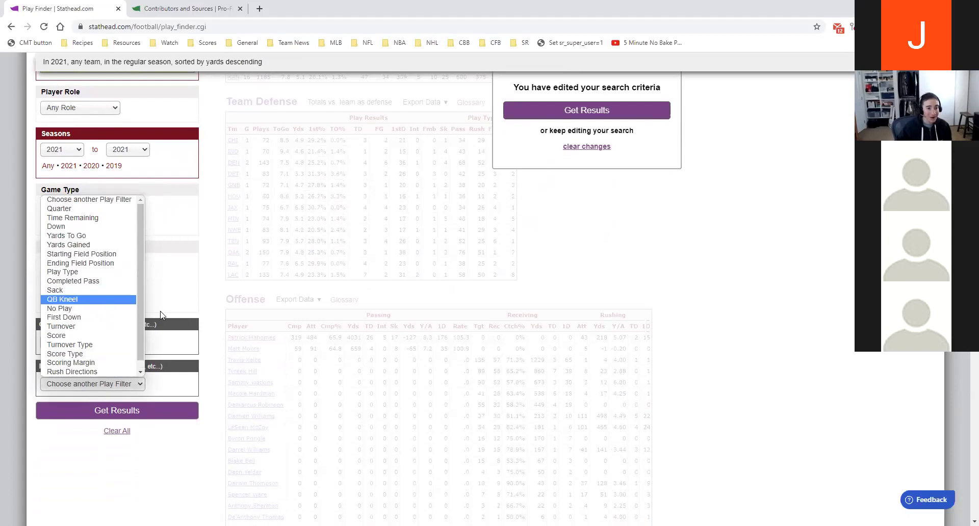
click(98, 341)
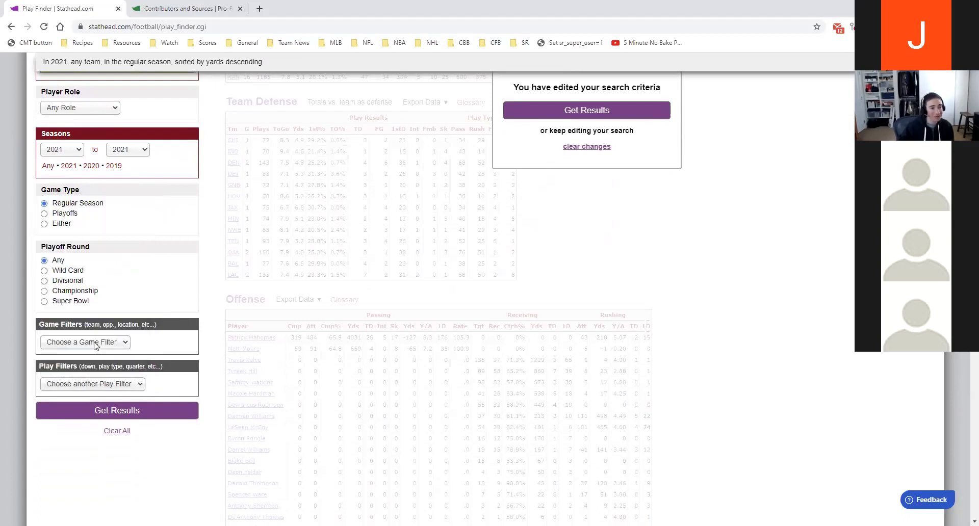
click(94, 343)
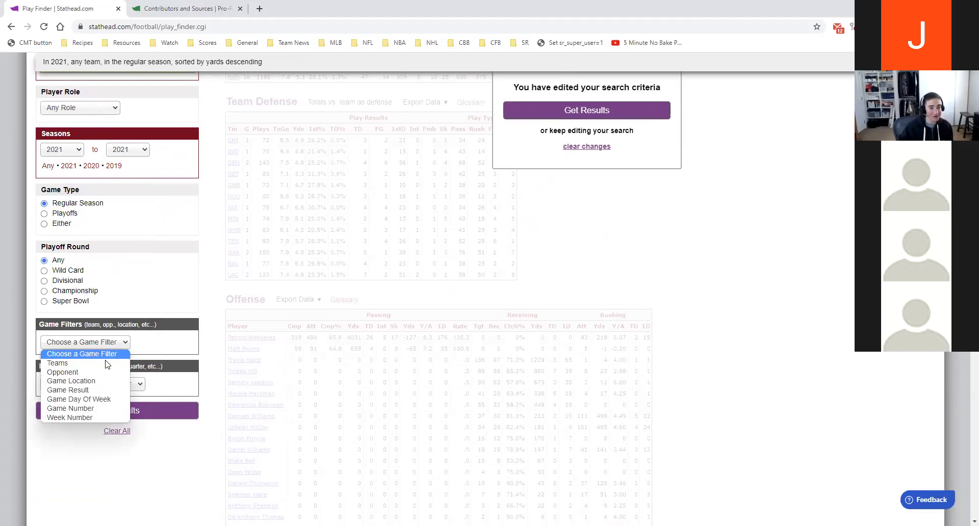
click(89, 391)
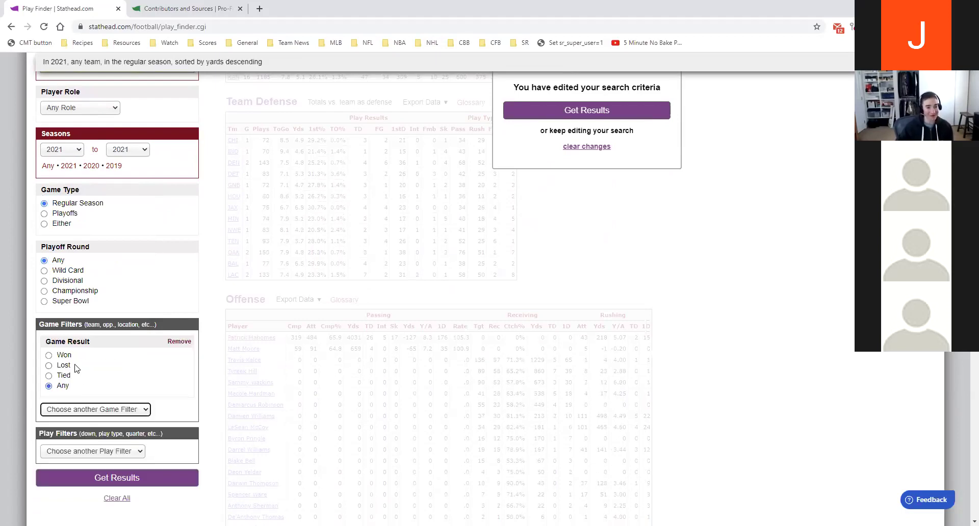
click(49, 356)
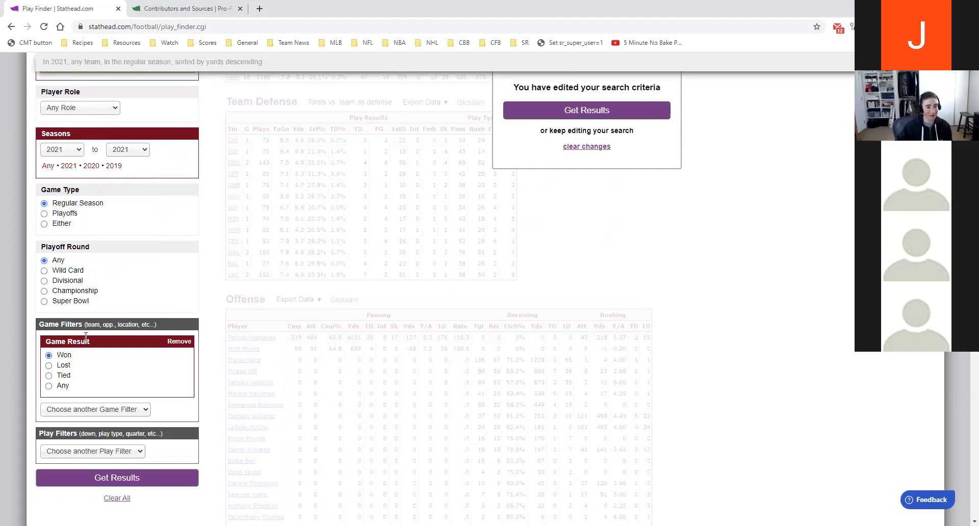
- Add the Scoring Margin play filter and set it to between -99 and -10 points
click(120, 456)
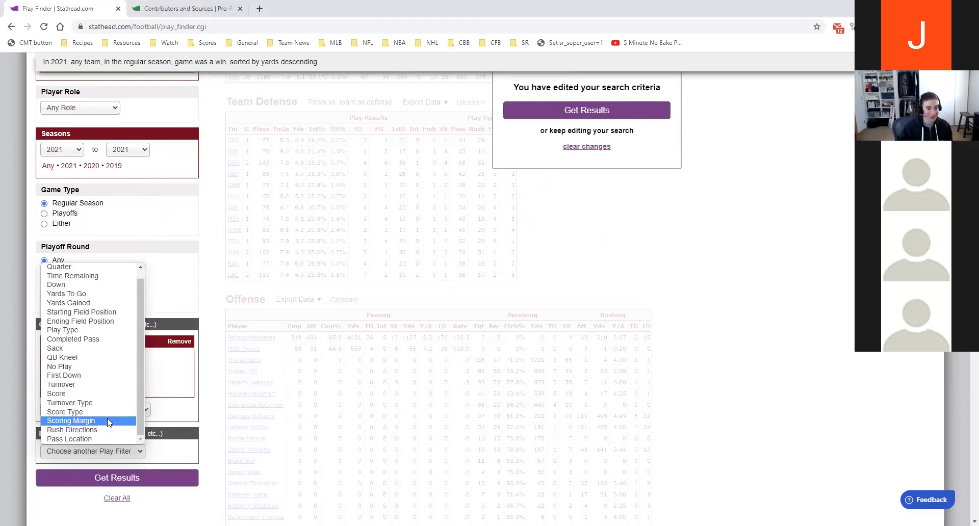
click(108, 421)
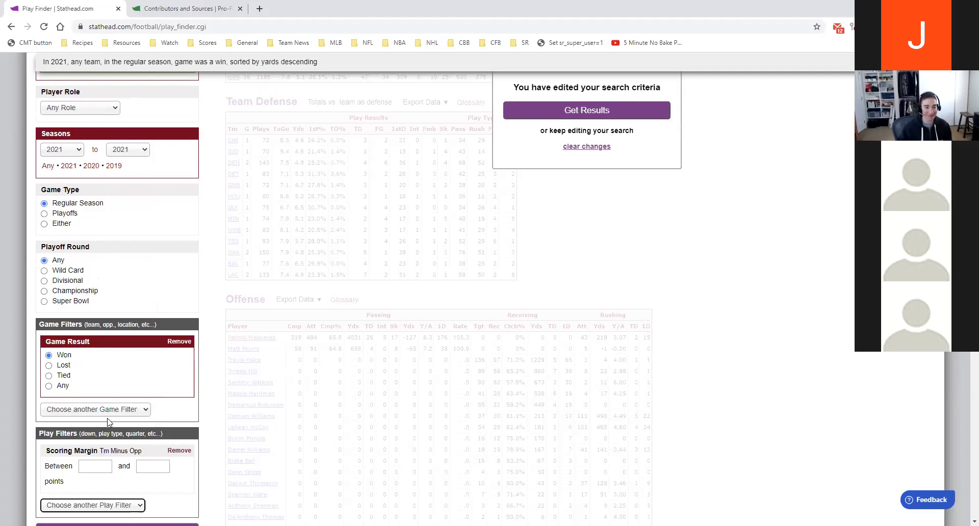
click(100, 467)
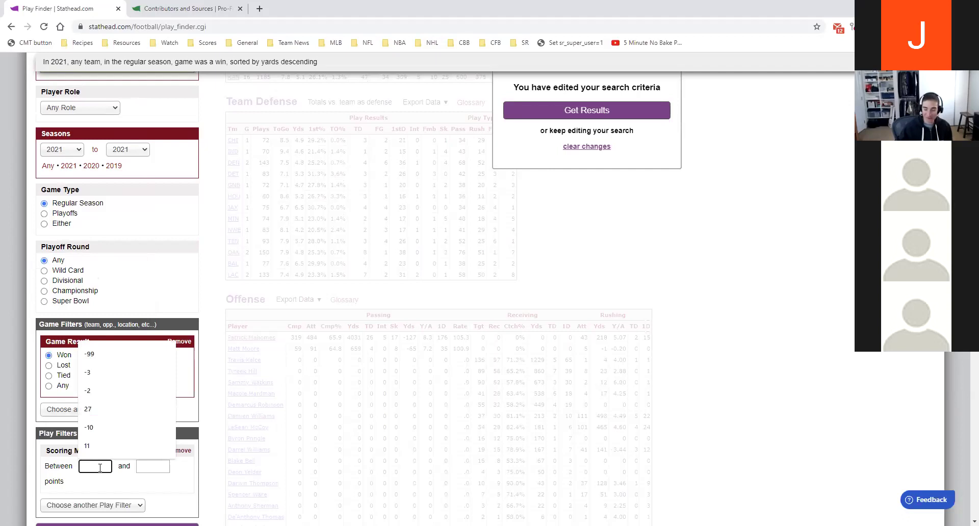
text(-99)
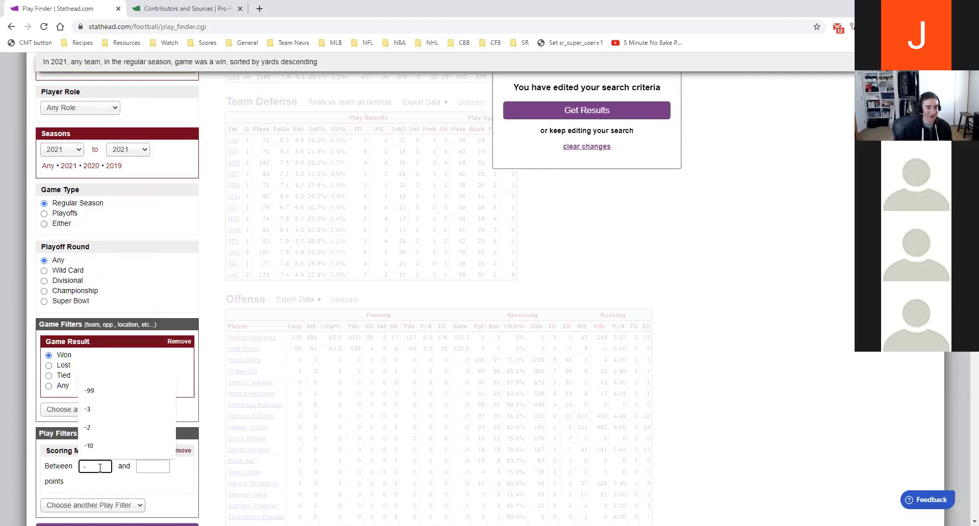
click(159, 466)
text(-10)
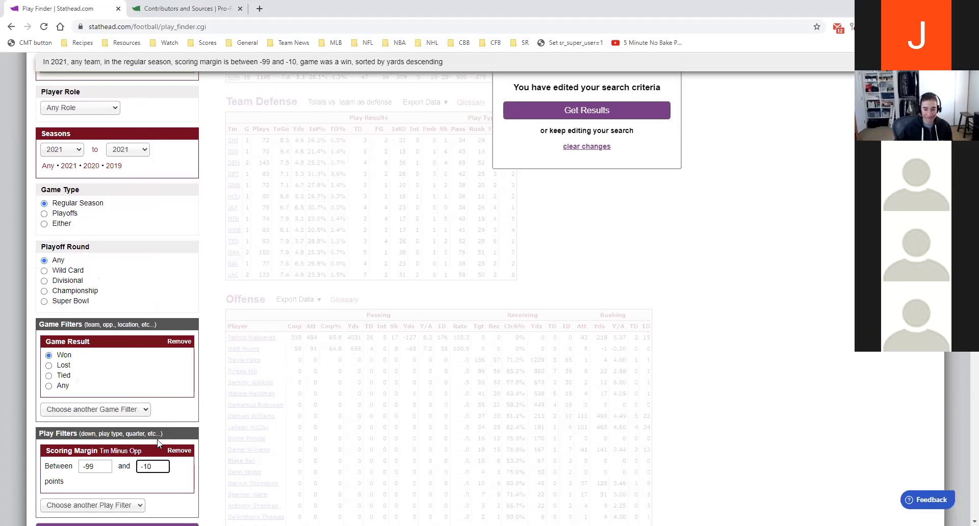
click(190, 441)
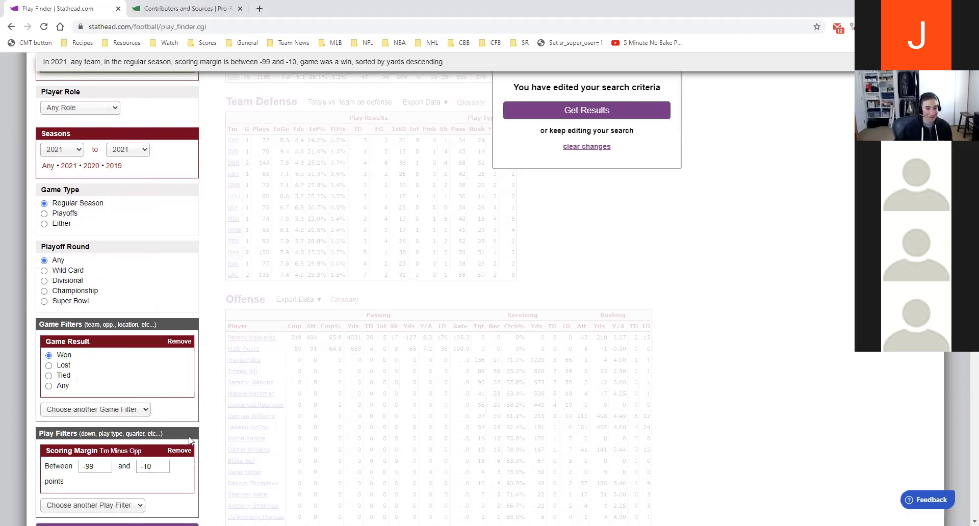
- Run the search and sort the Team Offense table by games in descending order
scroll(190, 441, down, 2)
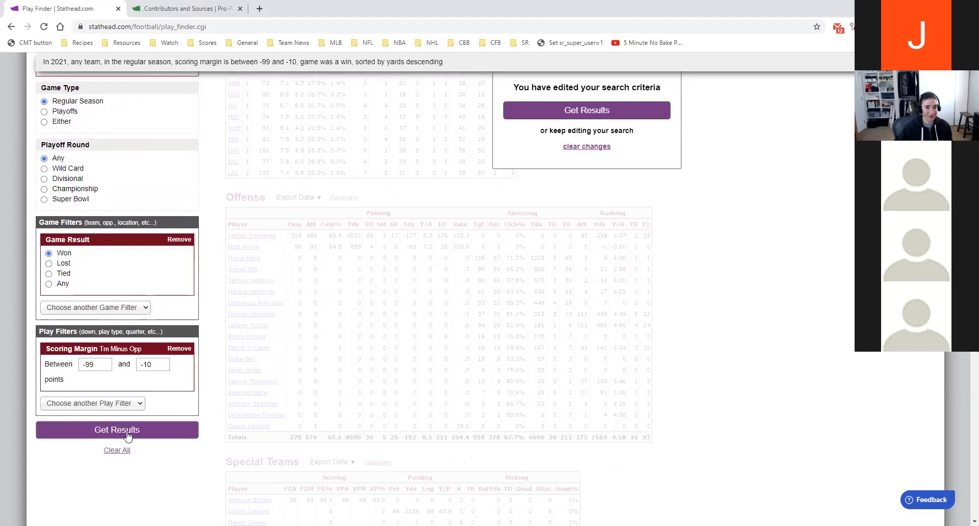
click(127, 437)
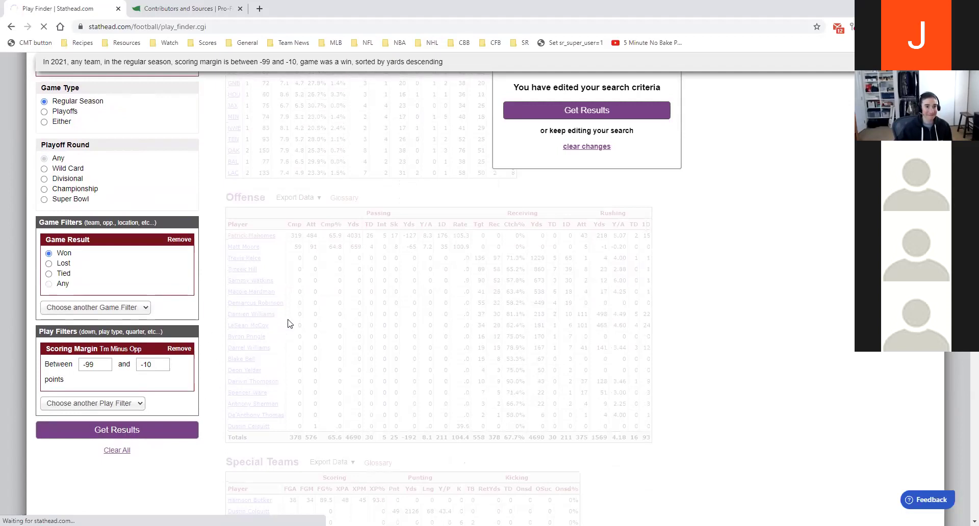
scroll(288, 322, up, 7)
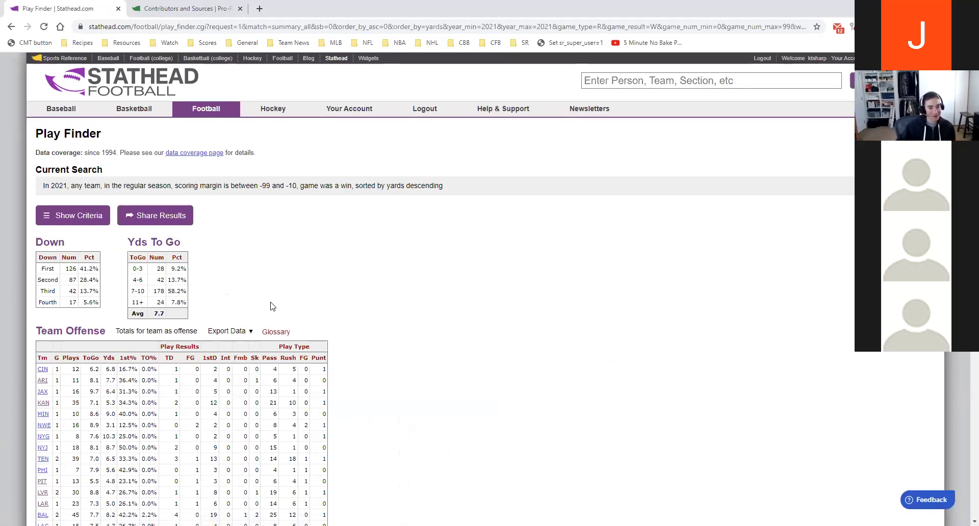
scroll(270, 306, down, 1)
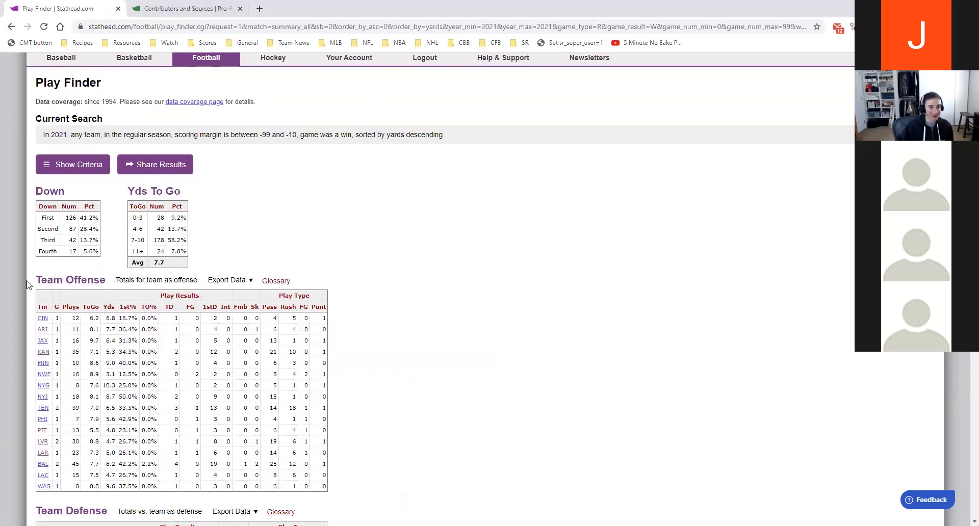
click(57, 309)
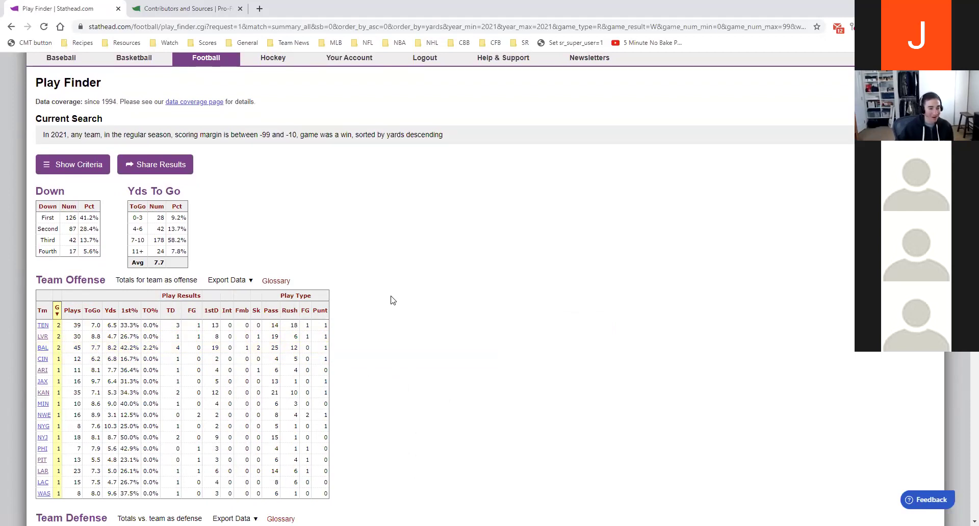
- Show the search criteria again and remove the Scoring Margin and Game Result filters
click(79, 170)
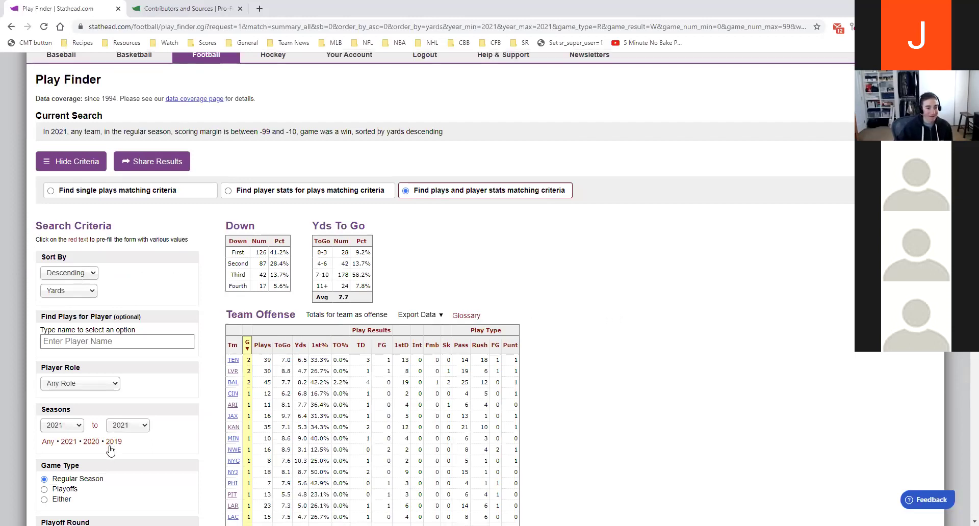
scroll(109, 445, down, 3)
scroll(109, 446, down, 5)
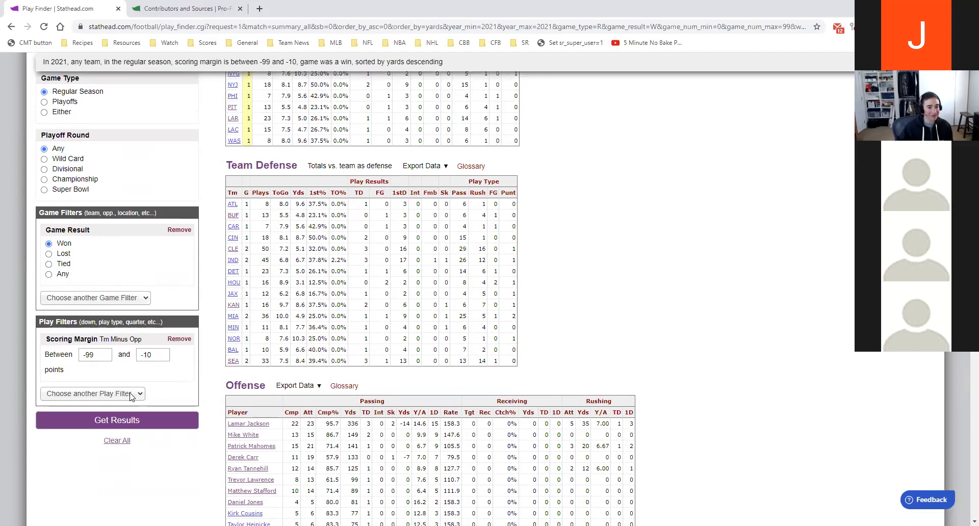
click(172, 345)
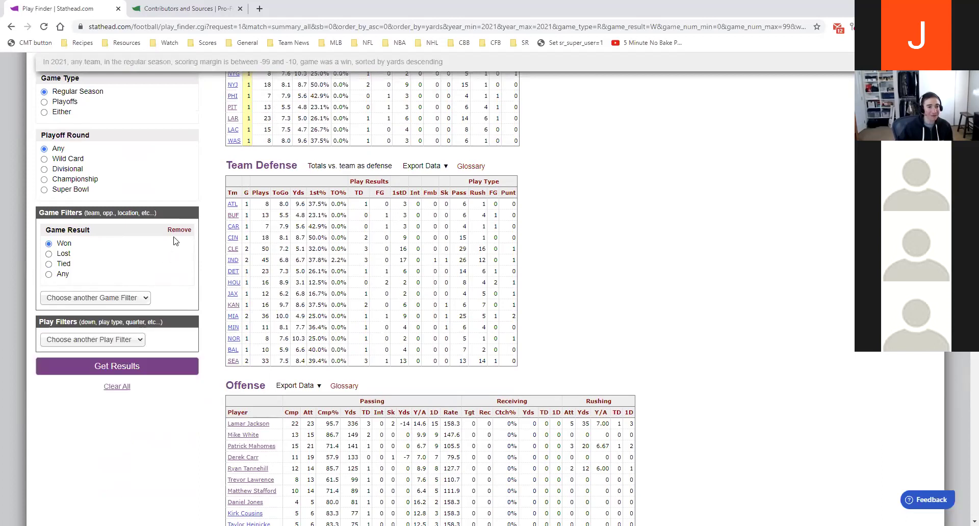
click(178, 230)
- Add the Score play filter set to Yes and the Score Type filter with only Field Goal selected
click(112, 276)
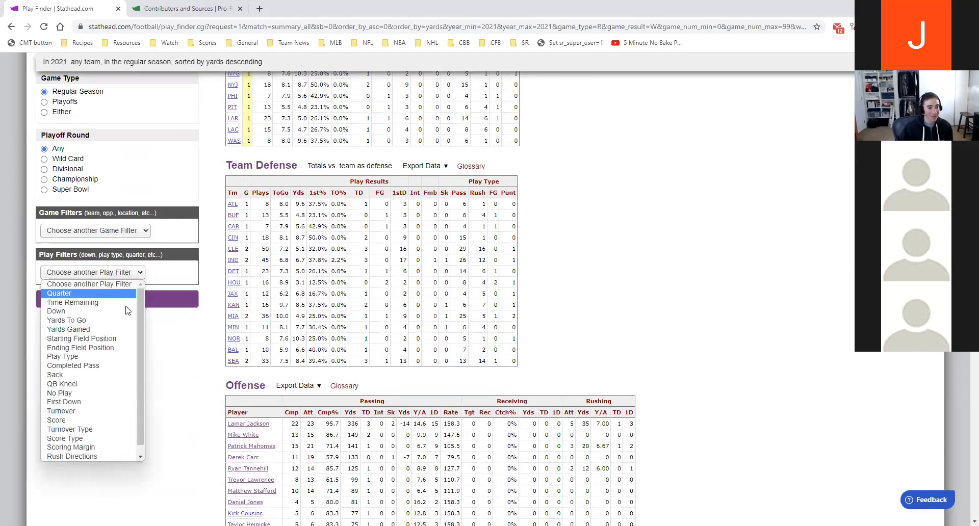
click(81, 419)
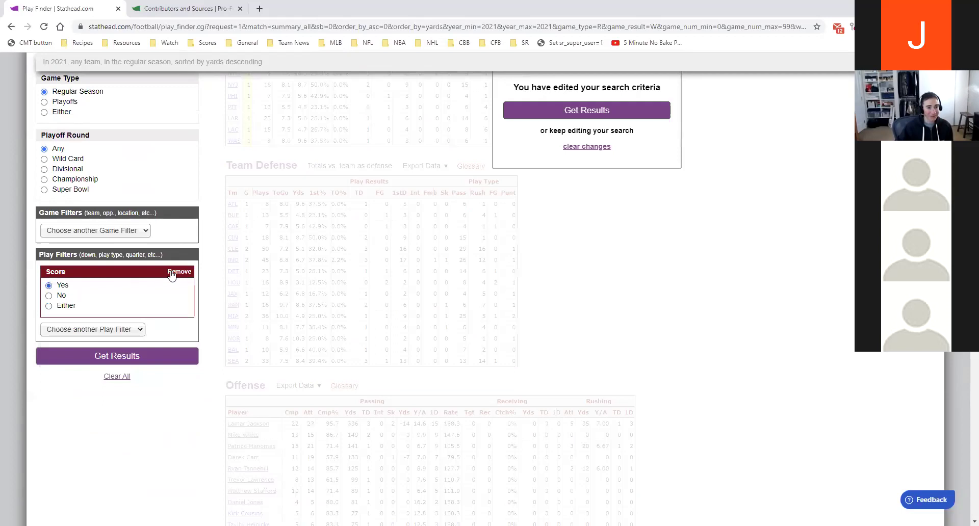
click(117, 330)
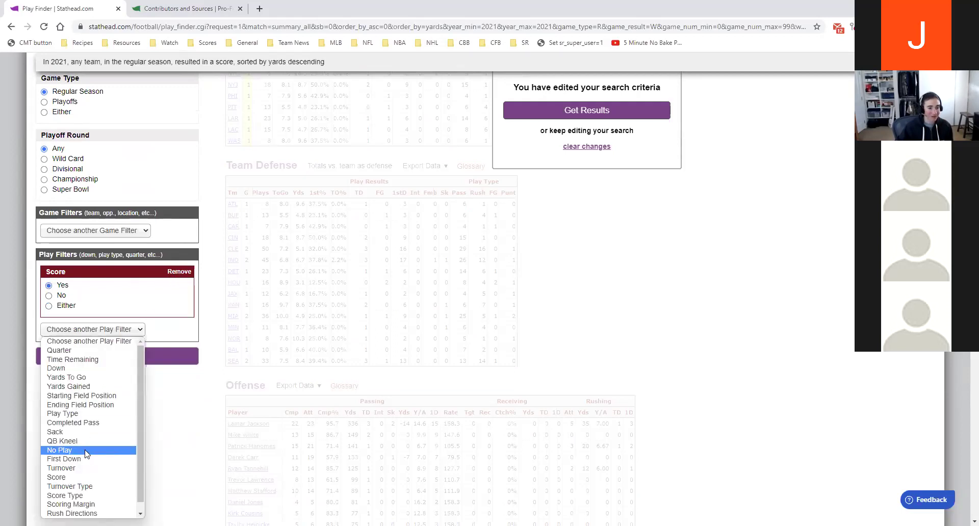
click(85, 496)
click(49, 363)
click(49, 342)
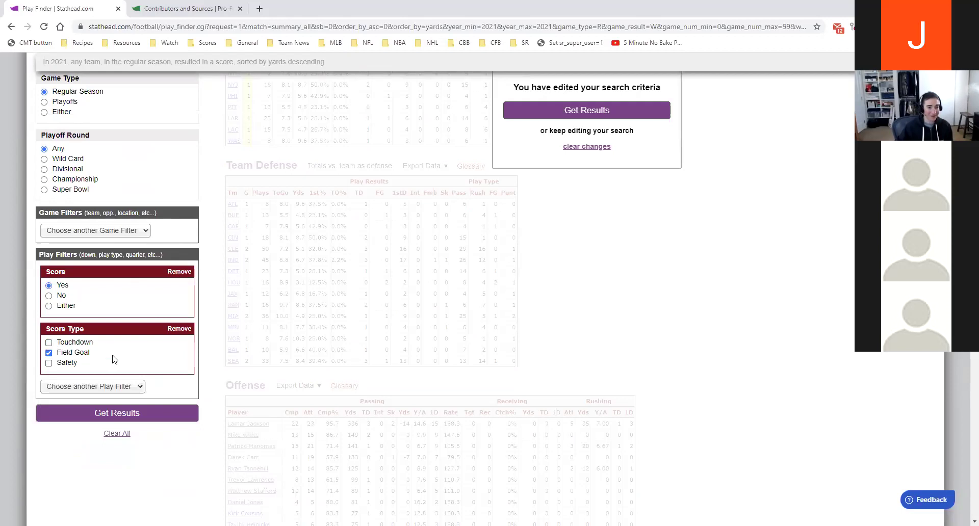
- Add the Scoring Margin play filter and set it to between -3 and -3 points
click(106, 390)
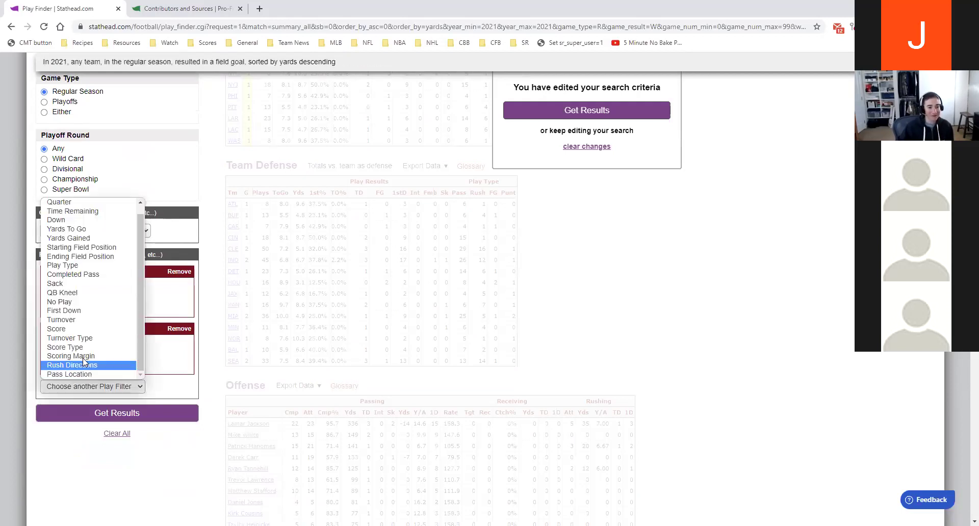
click(83, 358)
click(88, 401)
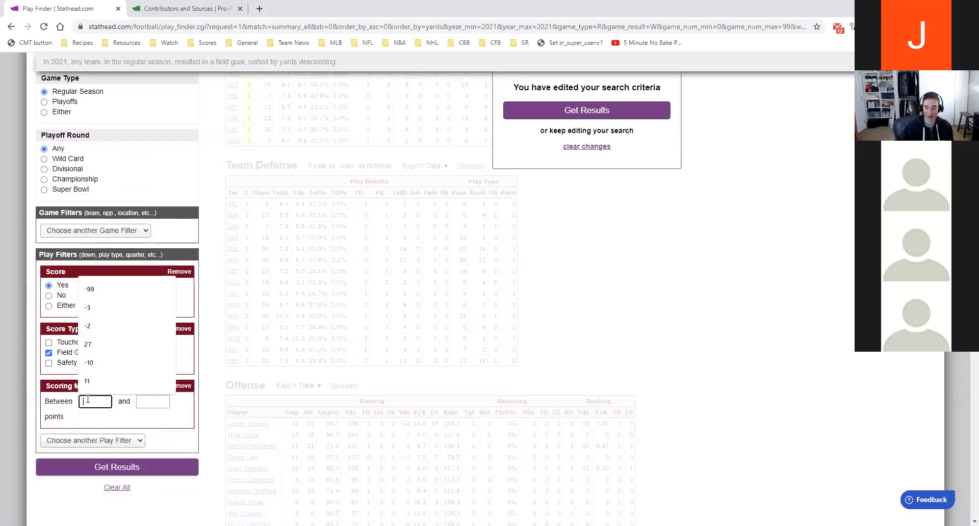
text(-3)
click(154, 401)
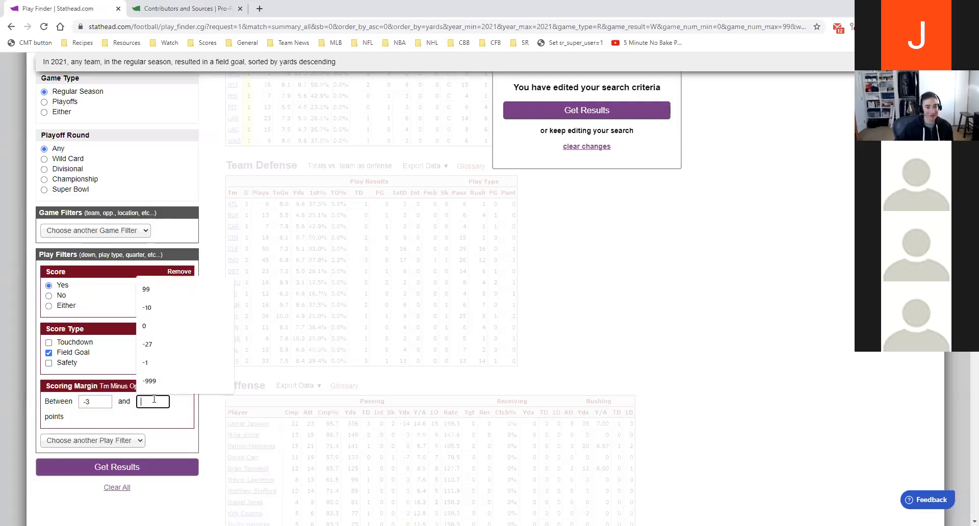
text(-3)
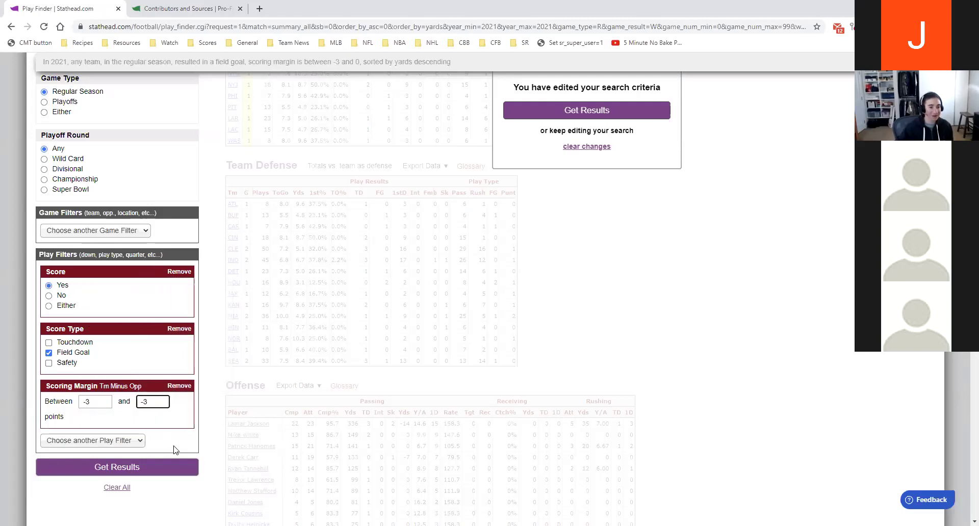
click(197, 405)
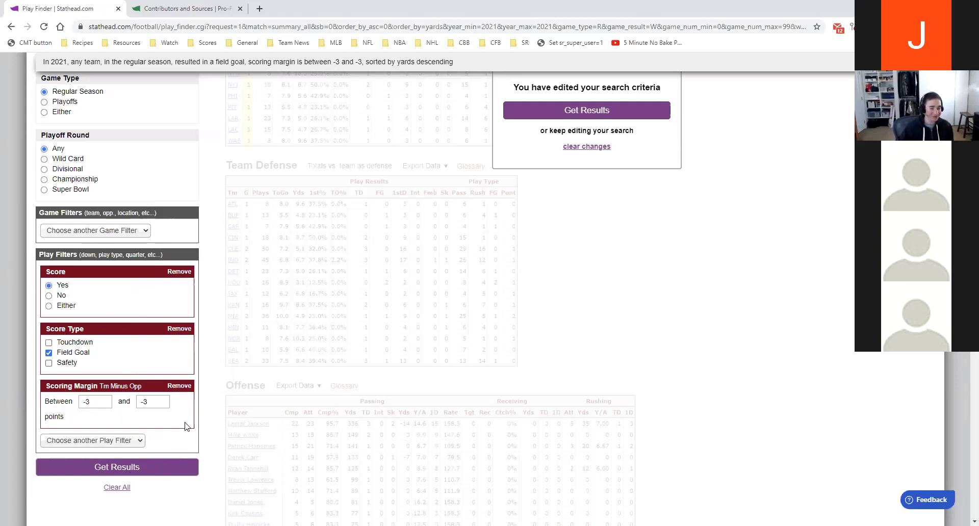
scroll(200, 395, up, 2)
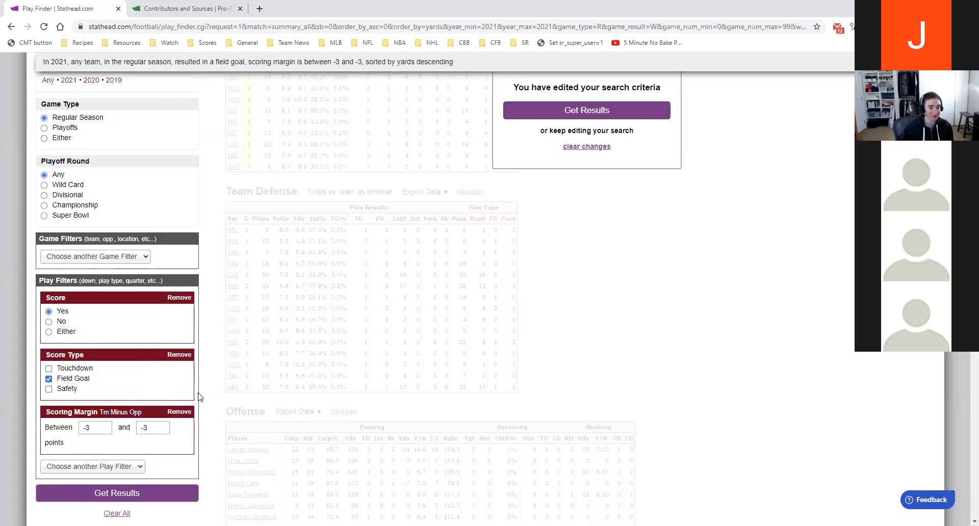
scroll(322, 327, down, 2)
scroll(325, 350, down, 2)
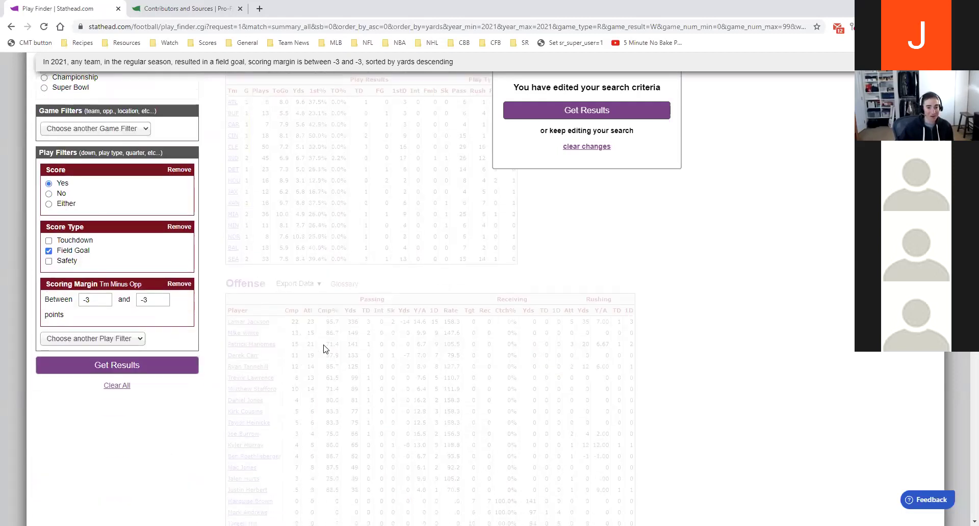
scroll(323, 348, down, 5)
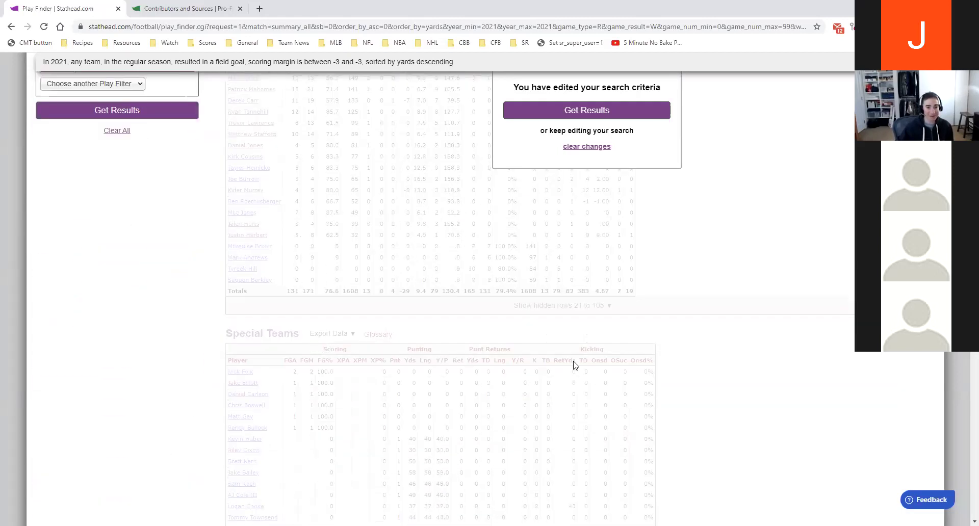
scroll(367, 451, up, 20)
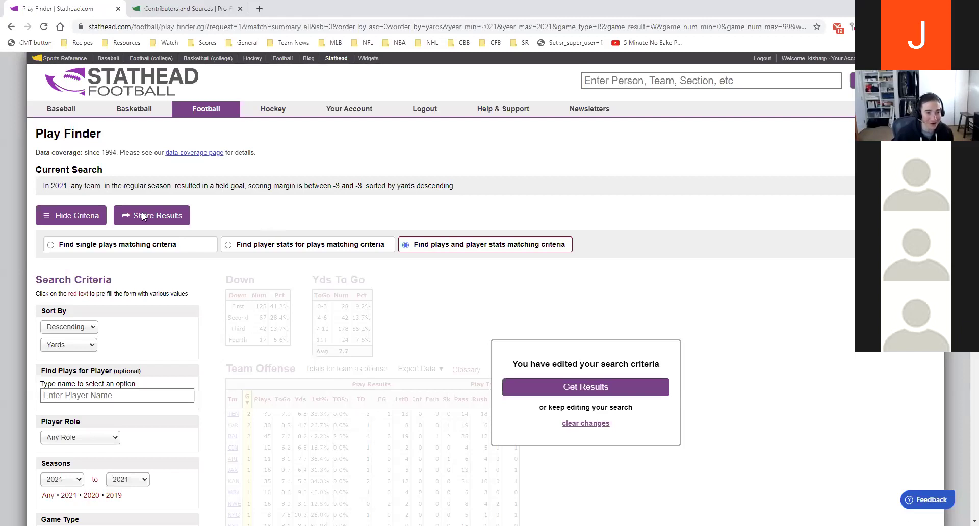
- Open the Drive Finder from the football tools page and examine its offense totals, defense totals and drive results tables
click(202, 112)
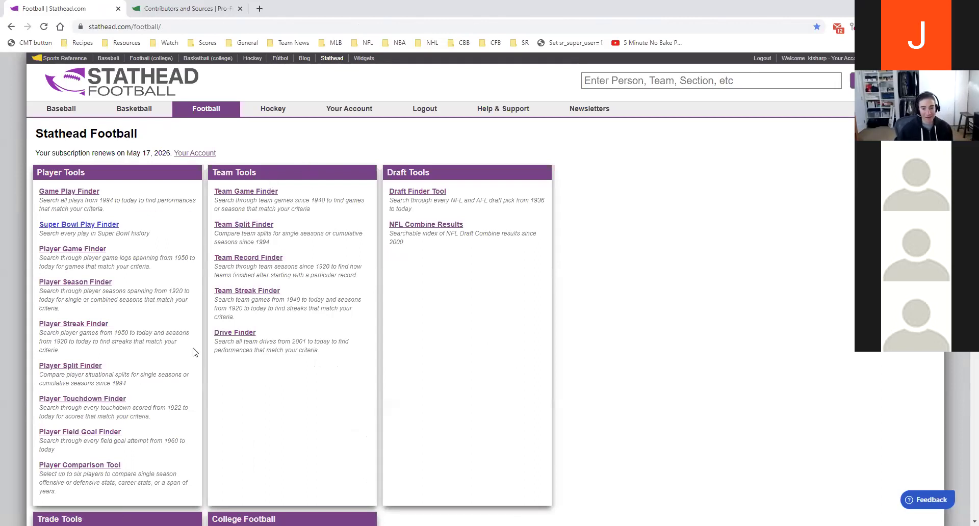
click(227, 338)
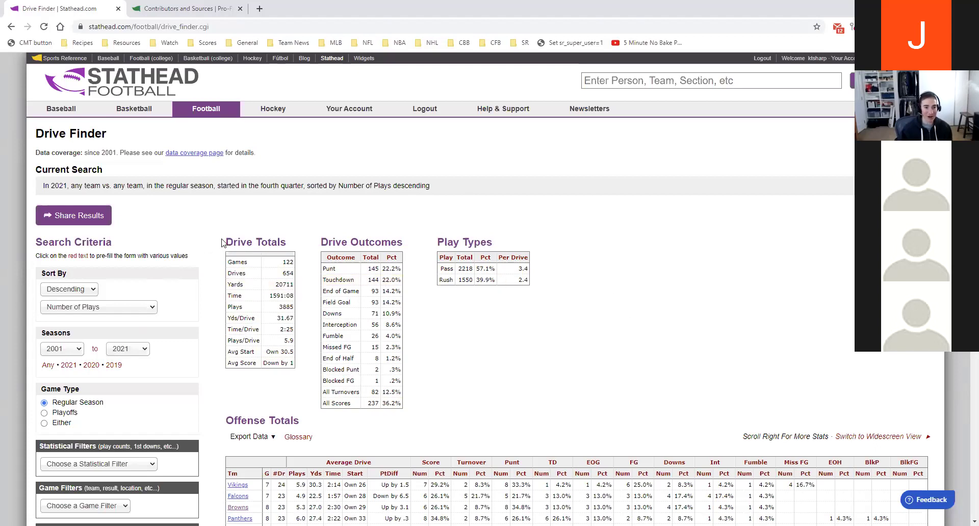
scroll(416, 393, down, 2)
scroll(416, 393, down, 2)
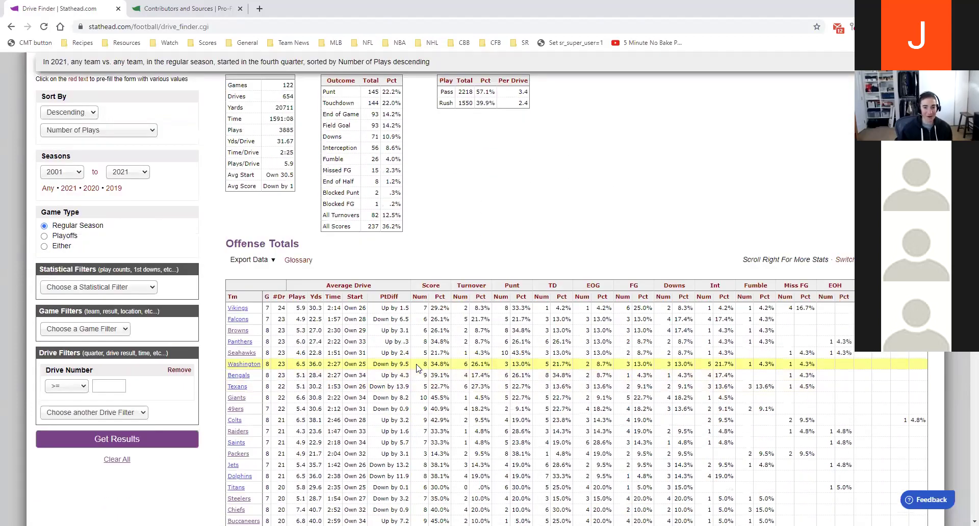
scroll(431, 330, down, 5)
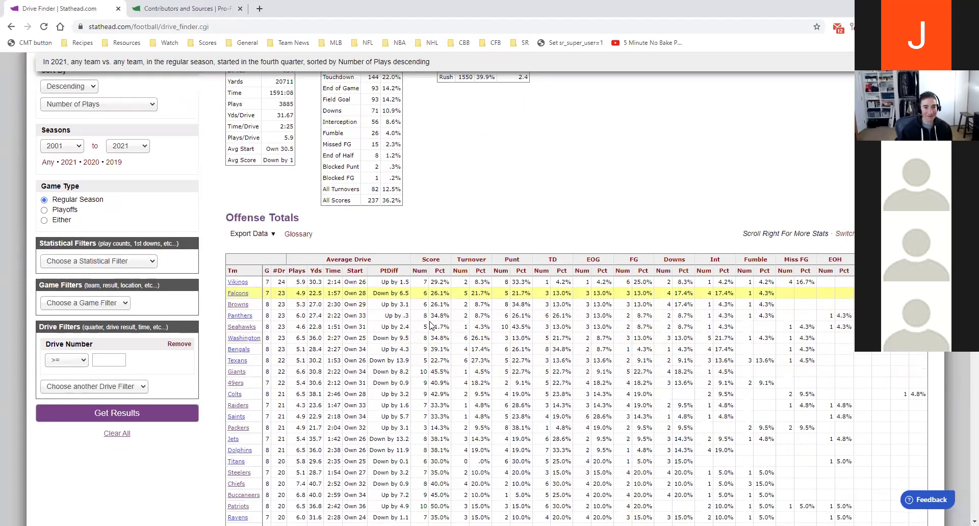
scroll(430, 325, down, 10)
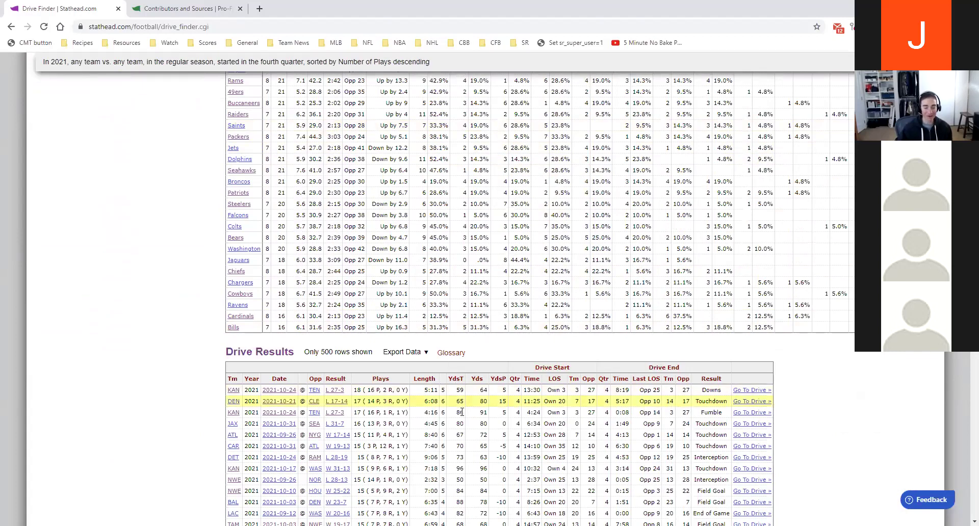
scroll(462, 419, down, 1)
scroll(464, 414, down, 1)
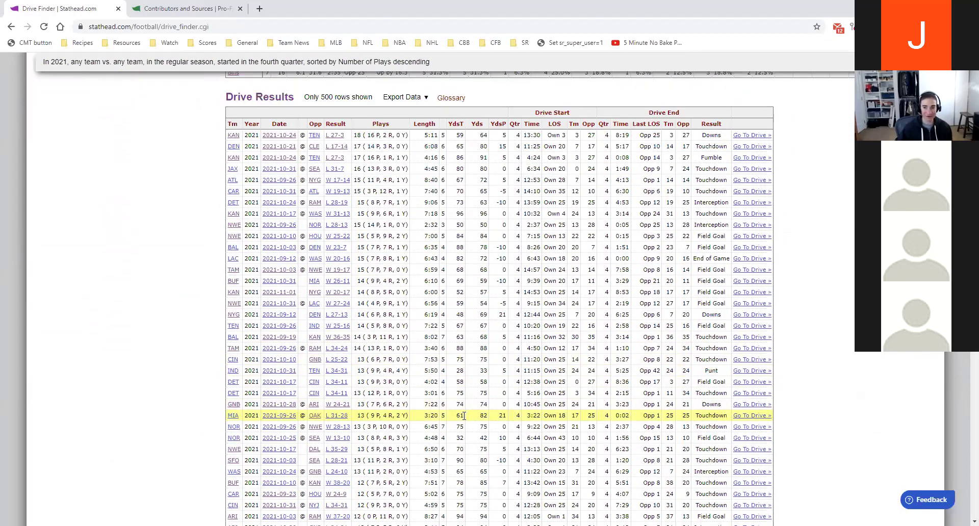
scroll(464, 415, up, 9)
scroll(464, 417, up, 13)
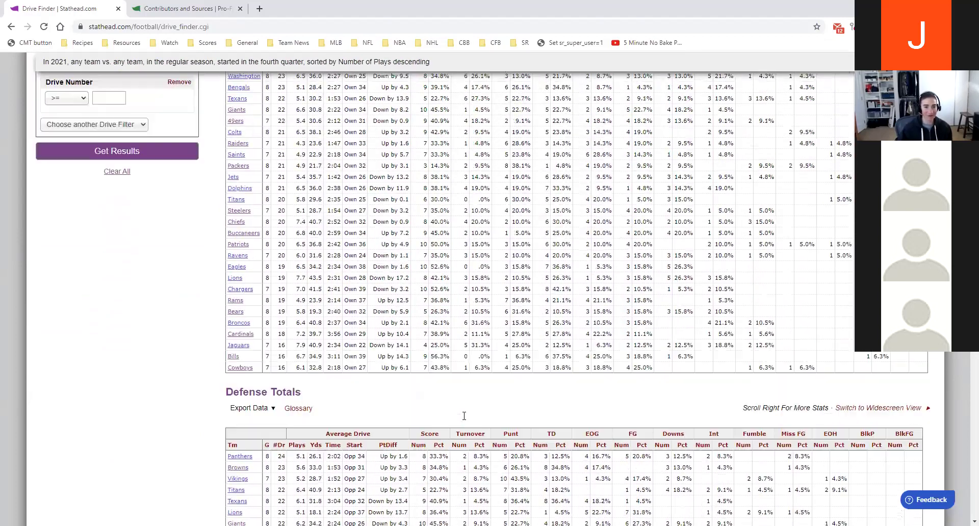
- Remove the Drive Number filter and look through the available drive filters without choosing one
scroll(356, 430, down, 3)
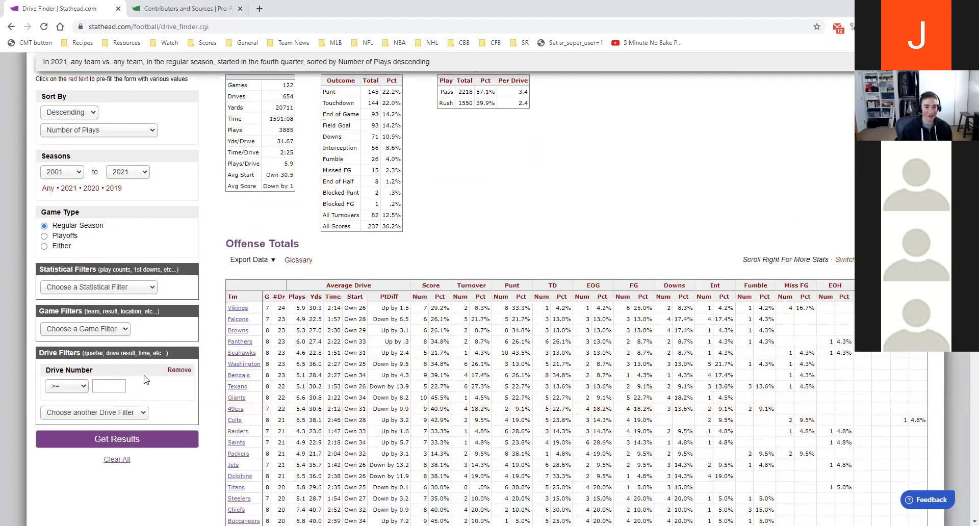
click(172, 372)
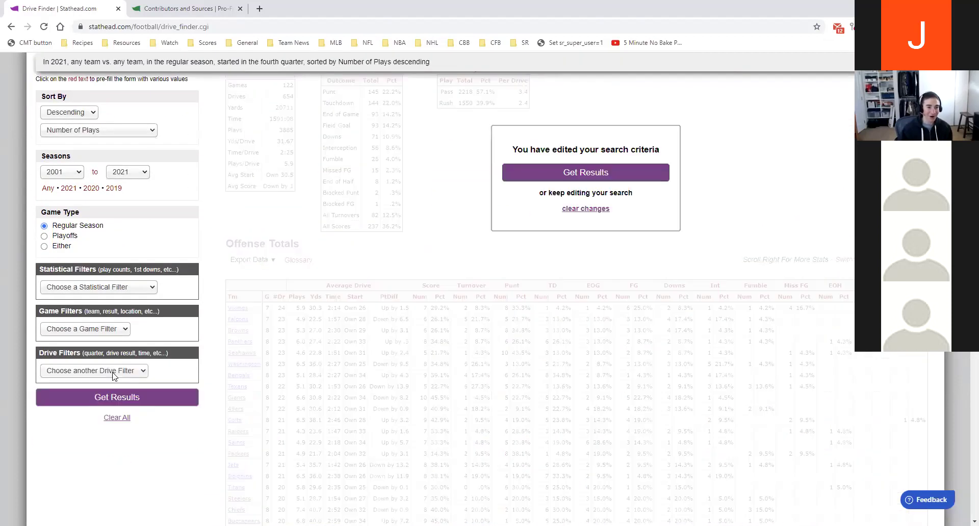
click(114, 373)
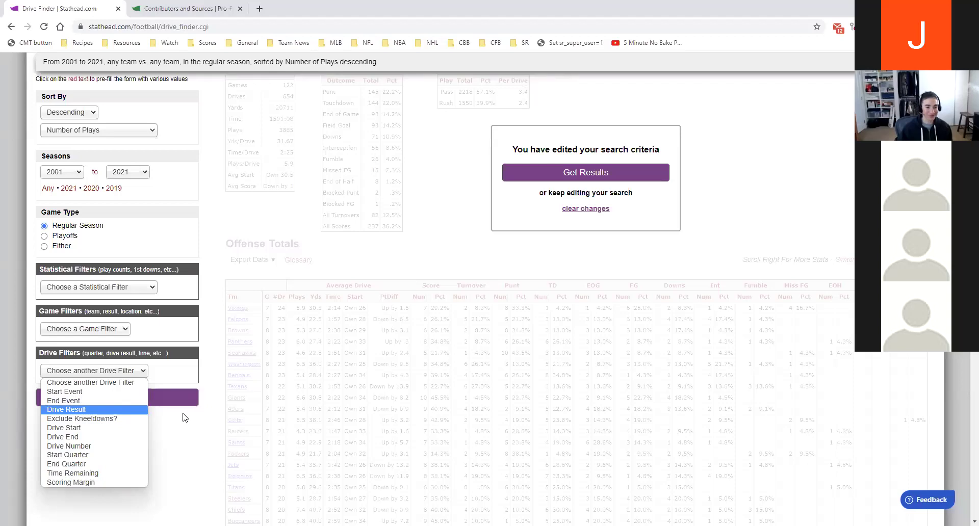
click(192, 435)
- Look through the Drive Finder's sort options, keeping the sort on Number of Plays
scroll(136, 306, up, 3)
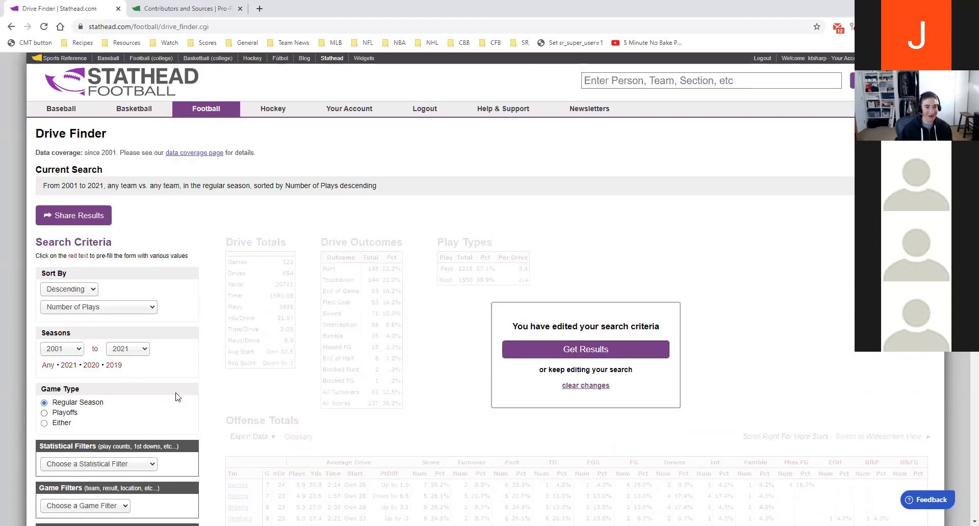
click(132, 307)
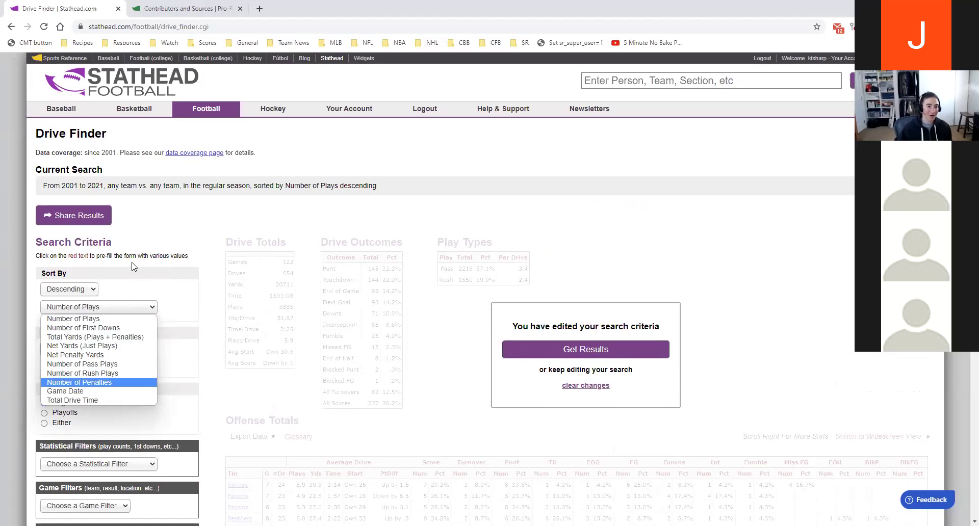
click(151, 276)
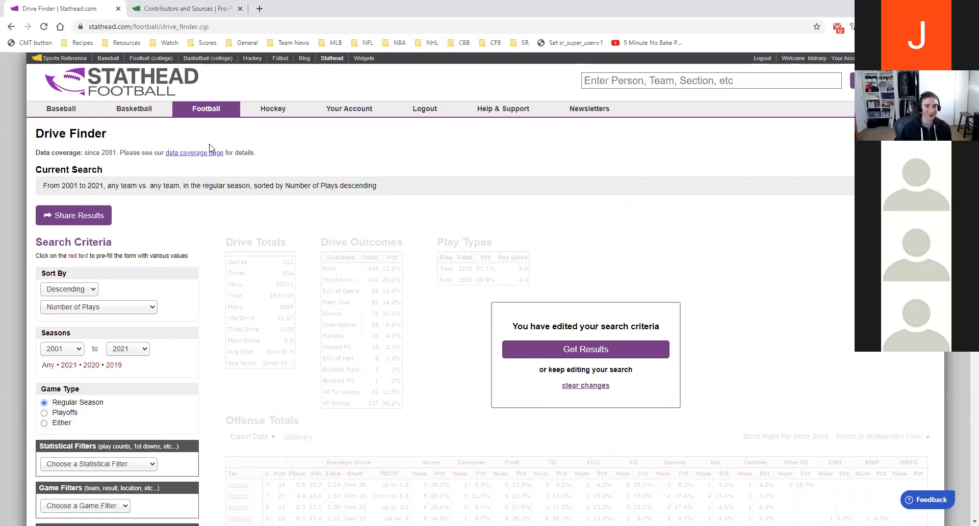
- Open the Team Record Finder from the football tools page and set the starting record to 7 wins
click(203, 110)
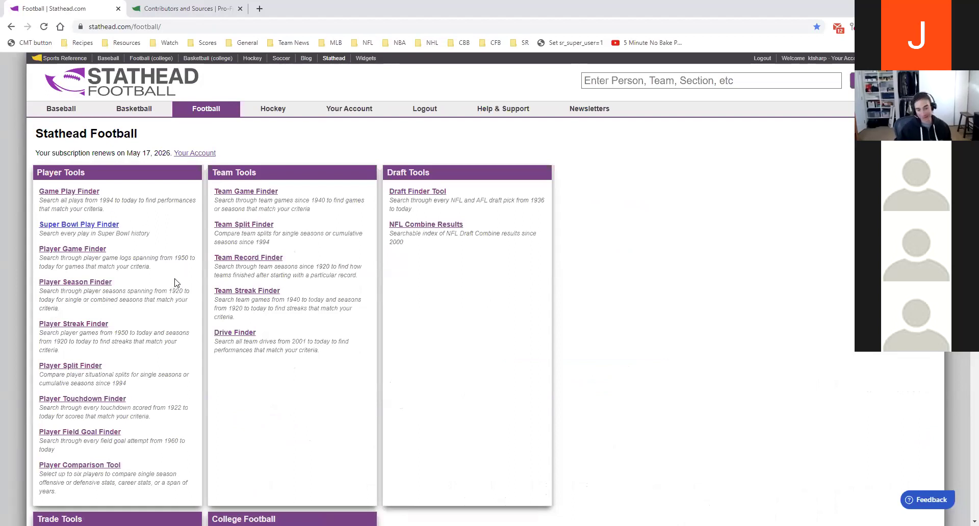
click(273, 261)
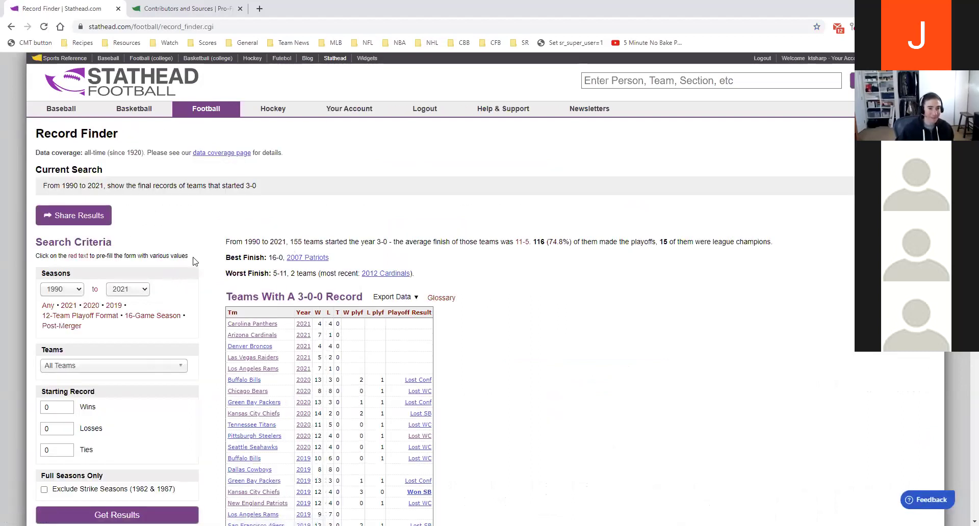
scroll(198, 257, down, 1)
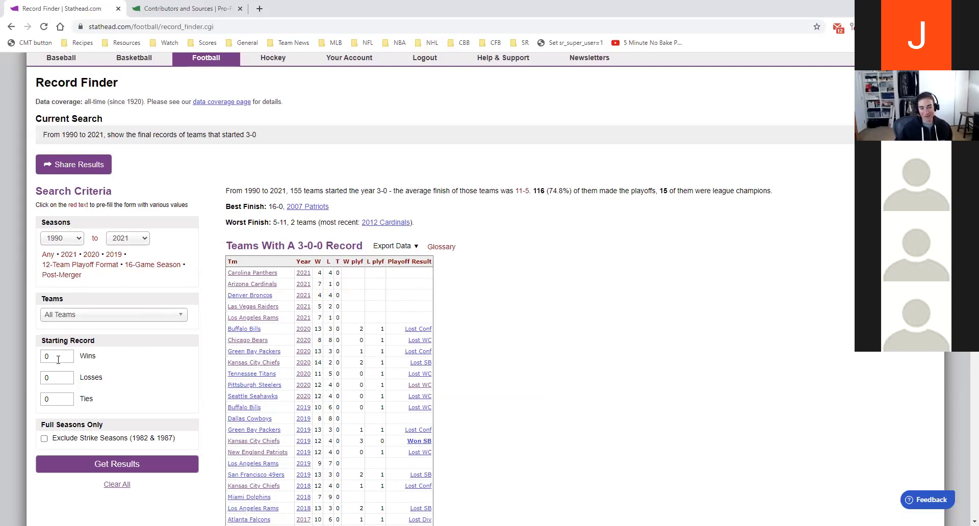
drag(55, 355, 39, 358)
click(189, 344)
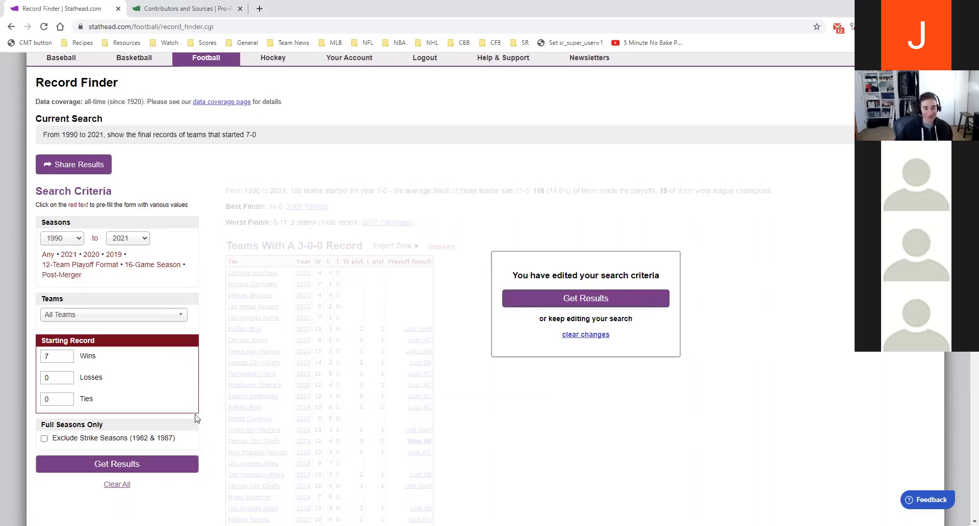
- Set the first season of the range to 1966 and run the record search
click(66, 240)
drag(78, 345, 76, 327)
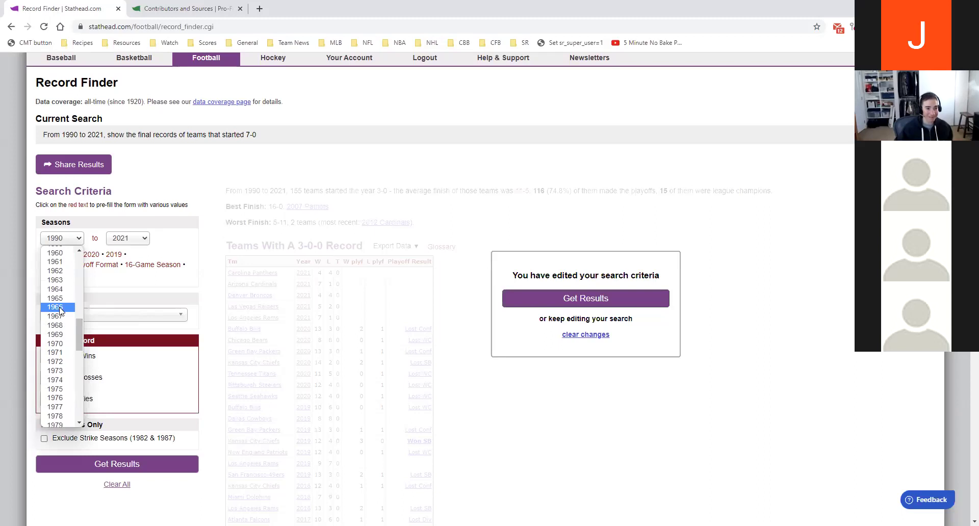
click(60, 308)
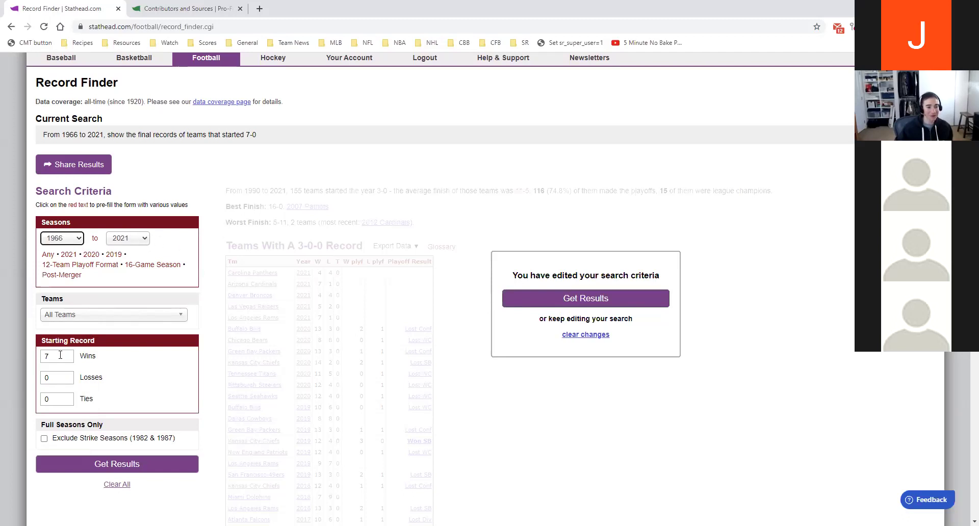
click(168, 335)
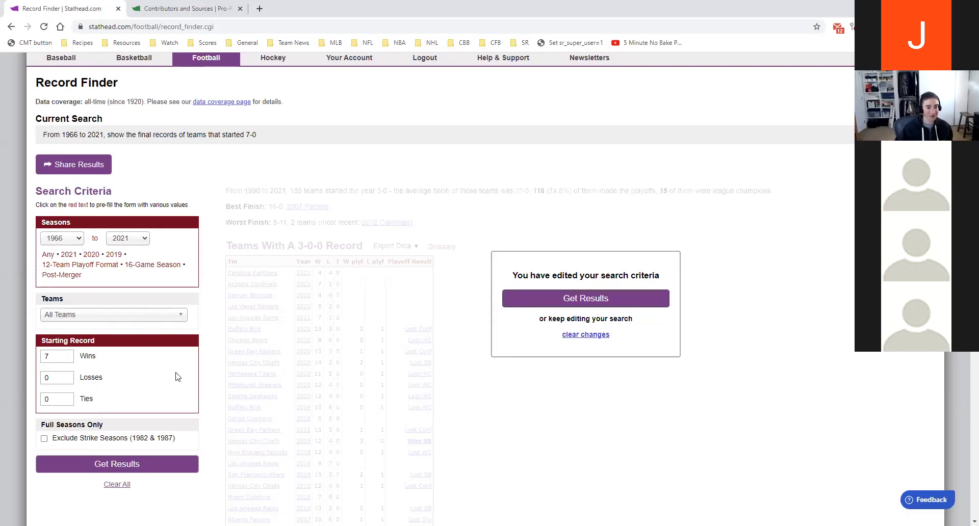
click(147, 469)
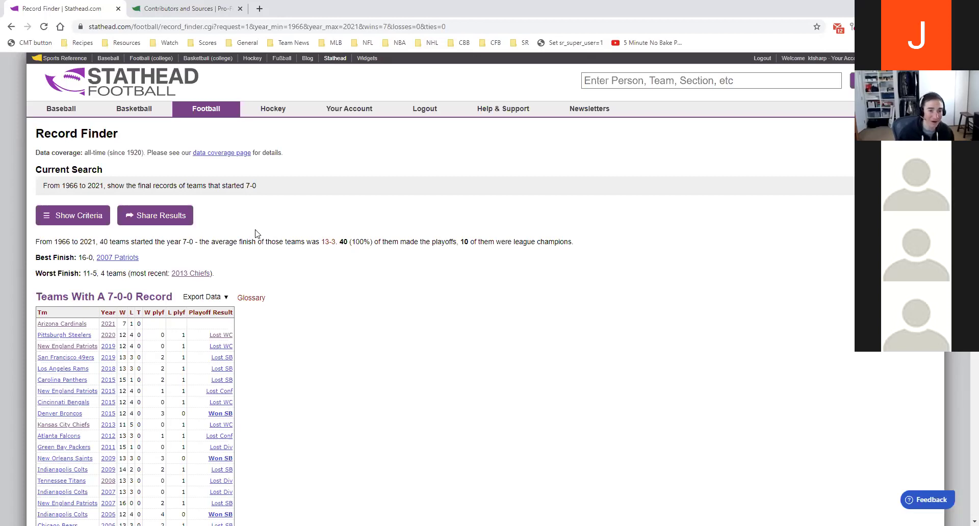
- Sort the table of teams with a 7-0-0 record by Playoff Result and review how their seasons ended
scroll(269, 313, down, 1)
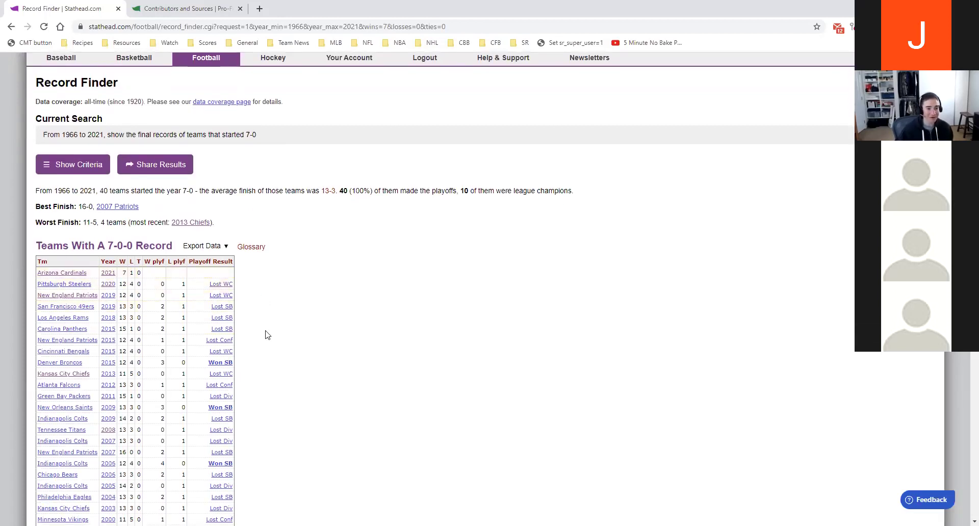
scroll(268, 335, down, 1)
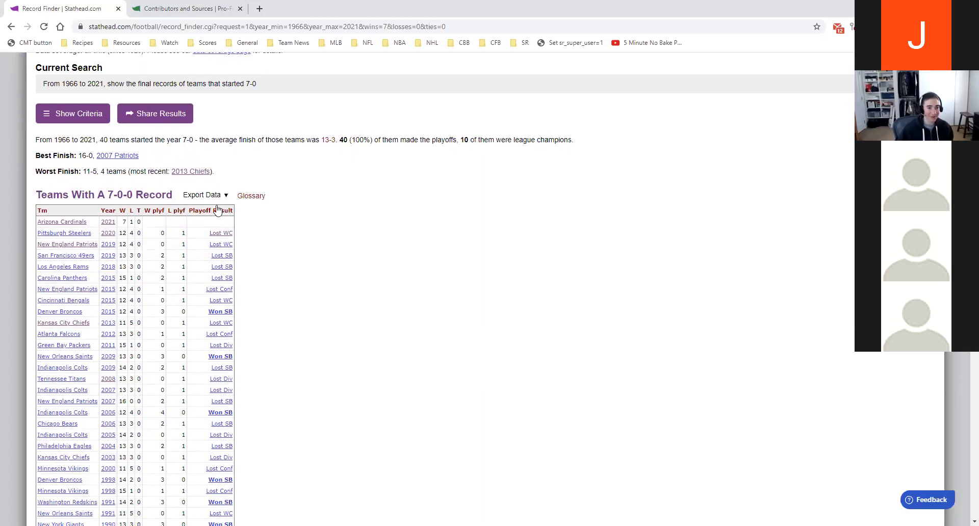
click(225, 211)
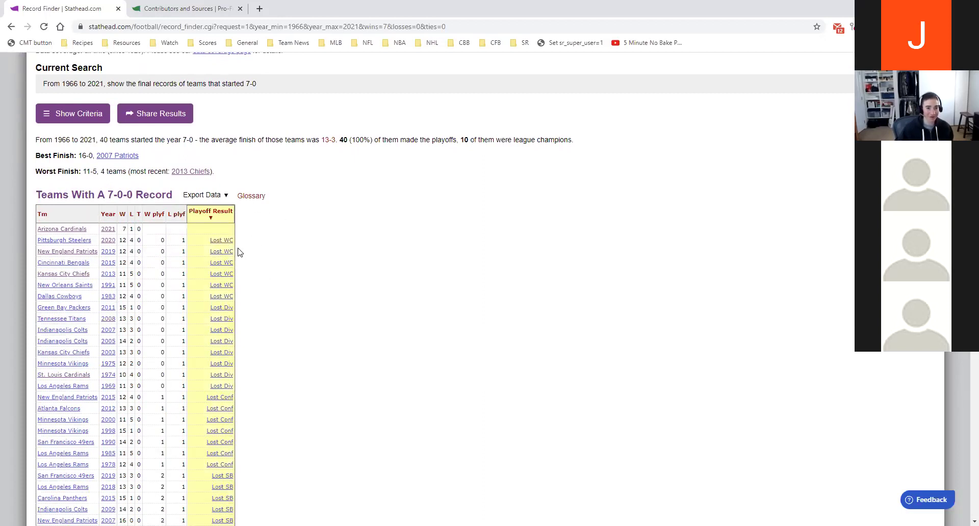
scroll(264, 298, down, 3)
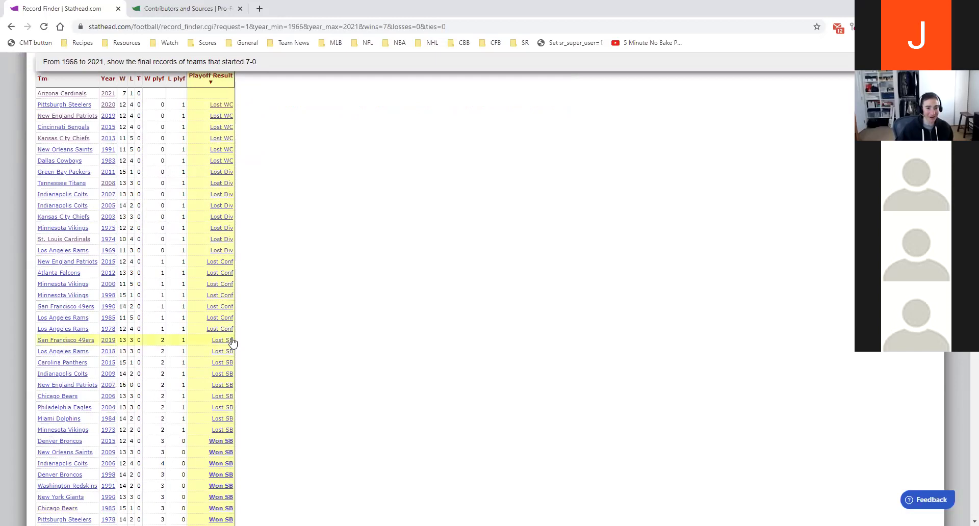
scroll(234, 440, down, 1)
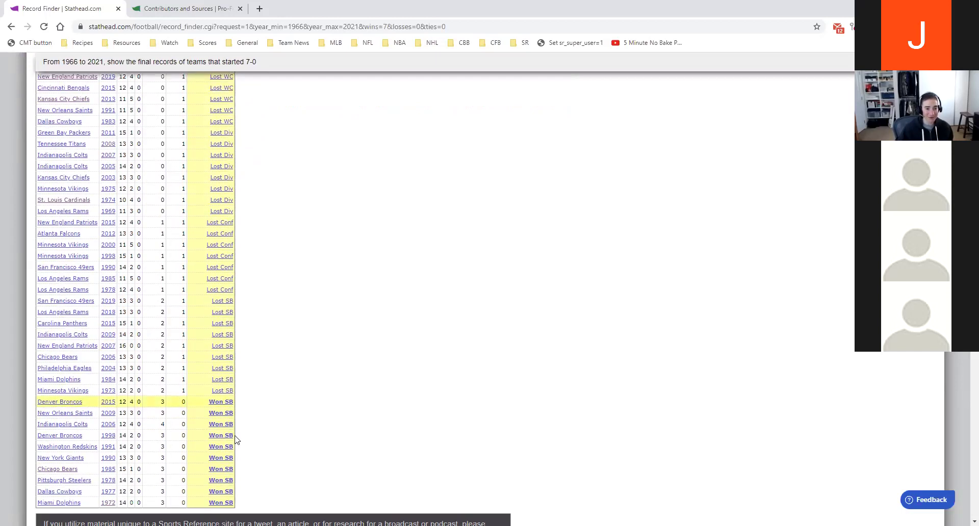
scroll(231, 447, up, 3)
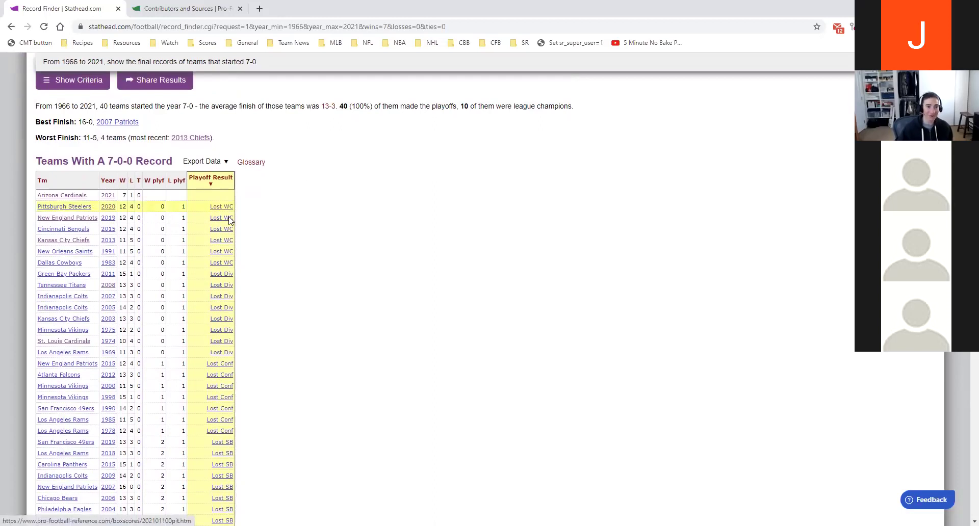
scroll(298, 280, up, 1)
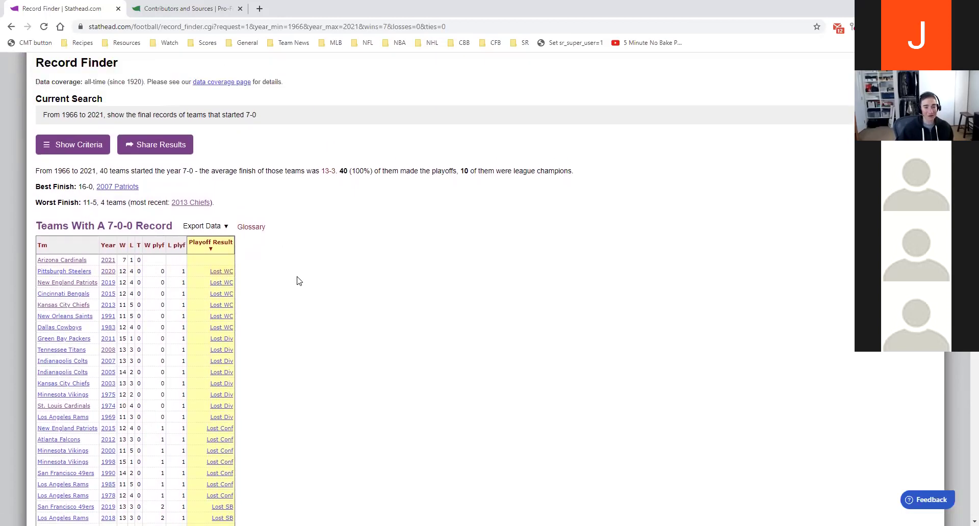
scroll(298, 281, up, 1)
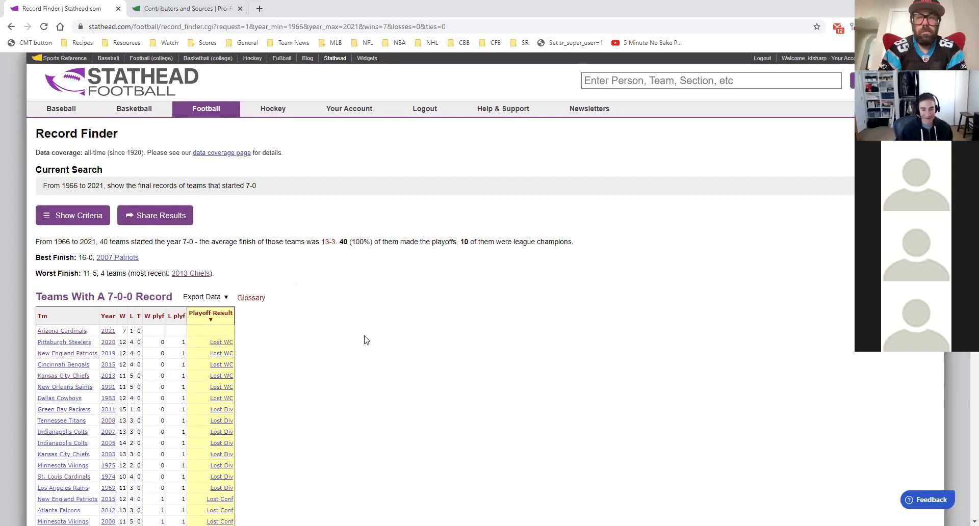
- Return to the football tools page and open the Player Touchdown Finder
click(197, 112)
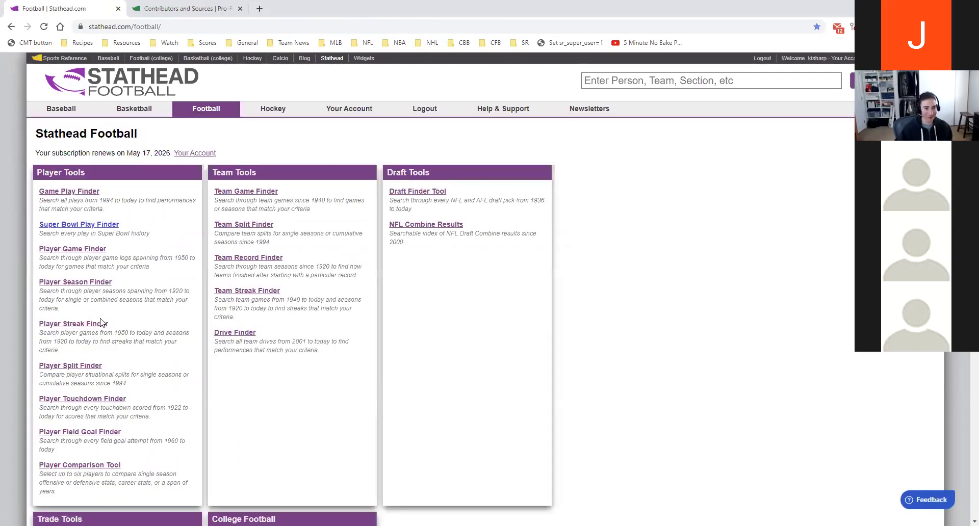
click(121, 402)
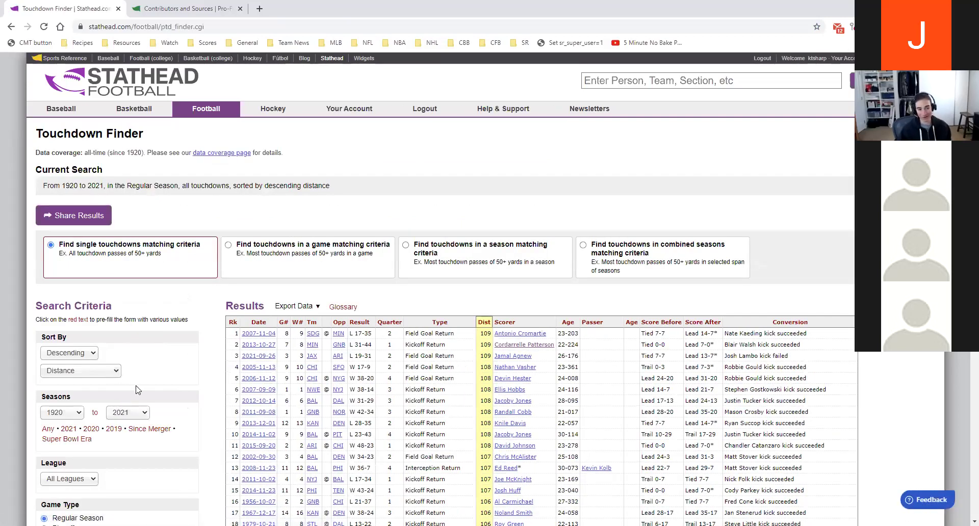
- Examine the Touchdown Finder's search criteria and the available touchdown filters
scroll(179, 362, down, 1)
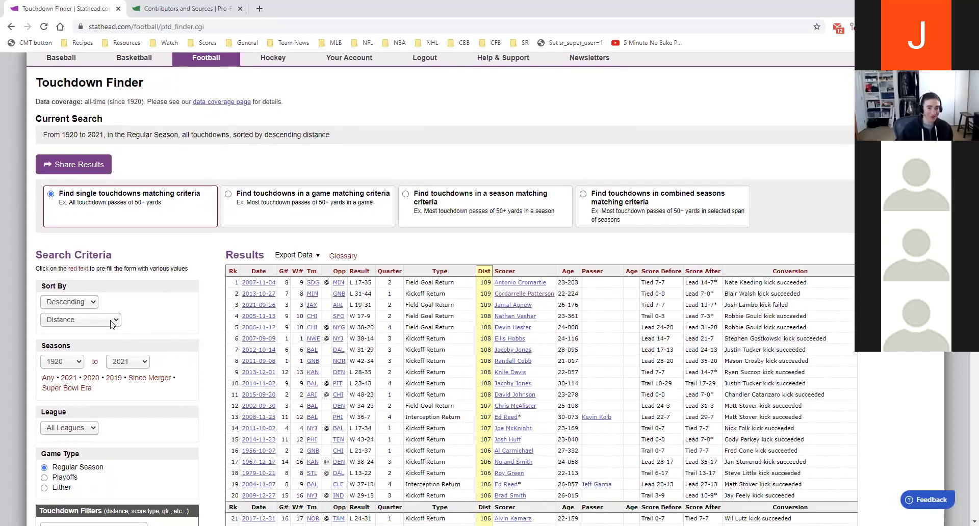
scroll(153, 339, down, 2)
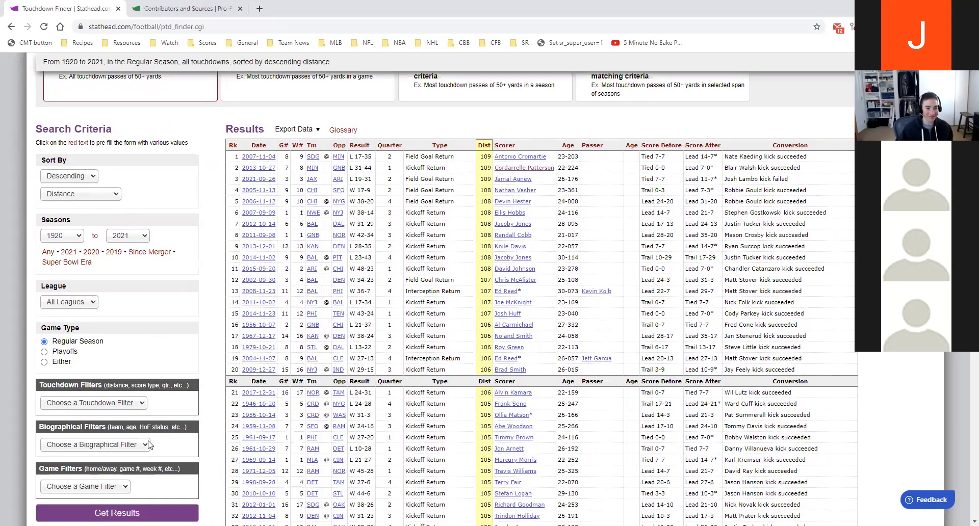
click(112, 404)
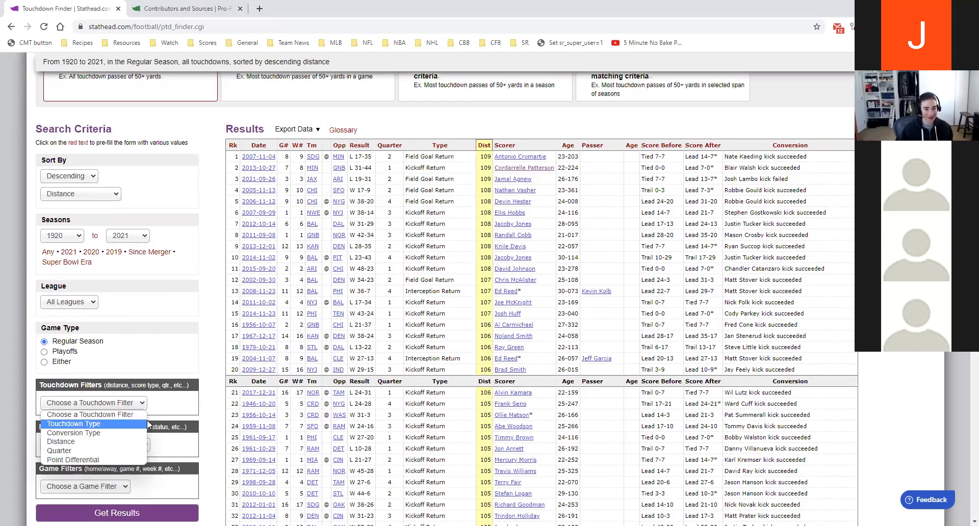
scroll(194, 409, up, 4)
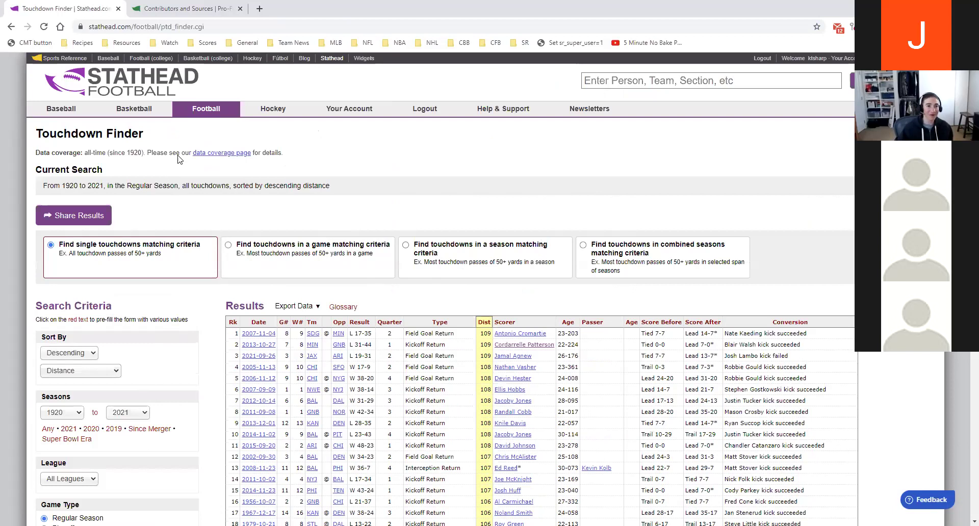
- Return to the football tools page and open the Player Field Goal Finder
mouse_move(204, 113)
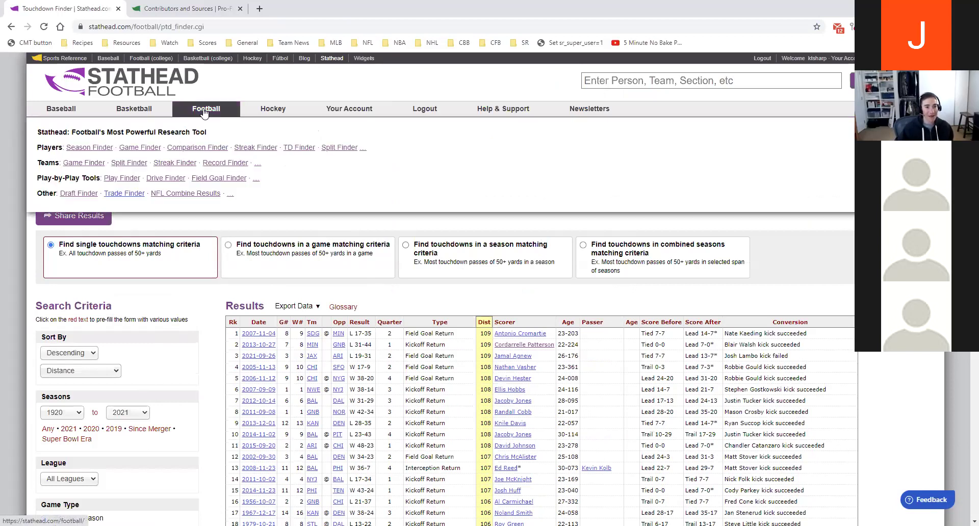
click(205, 113)
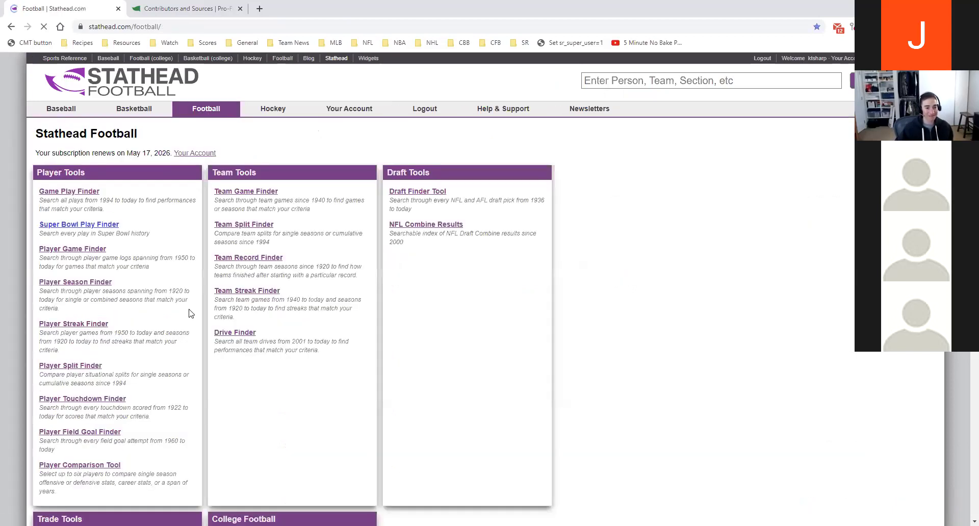
click(113, 433)
click(112, 434)
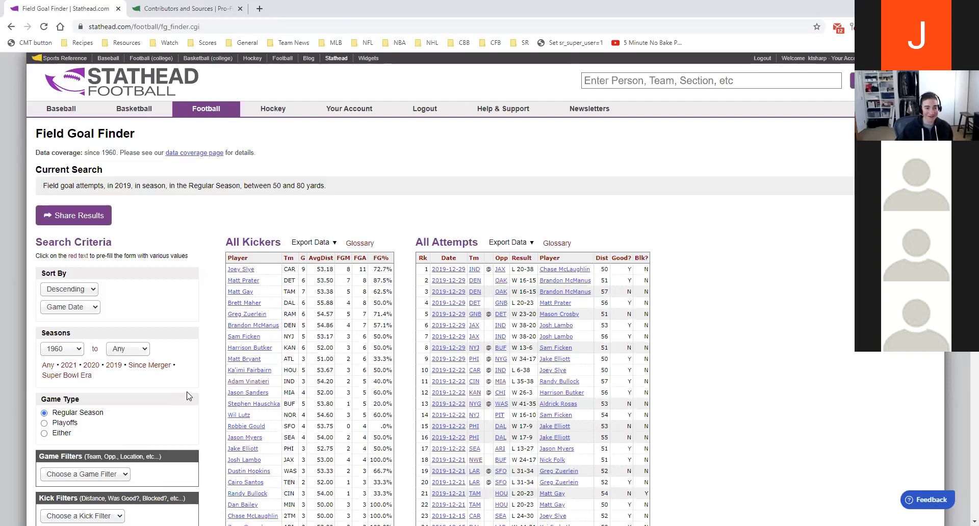
- Examine the Field Goal Finder's sort options, kick filters and game filters, along with its kicker and attempt tables
click(94, 308)
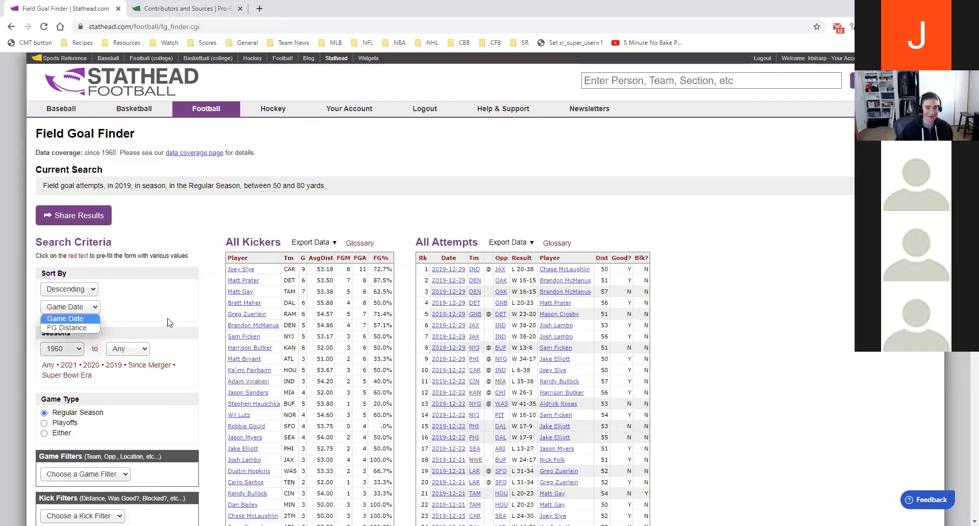
scroll(163, 326, down, 2)
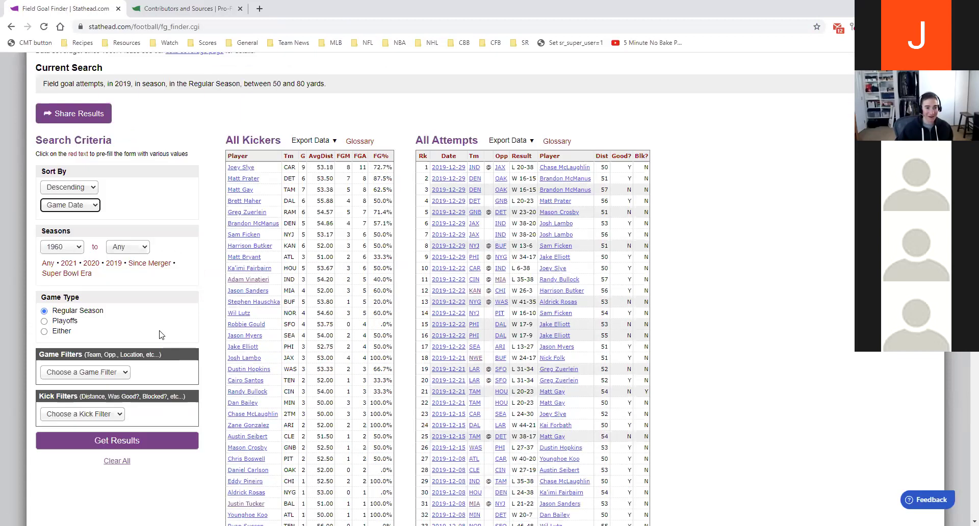
click(108, 415)
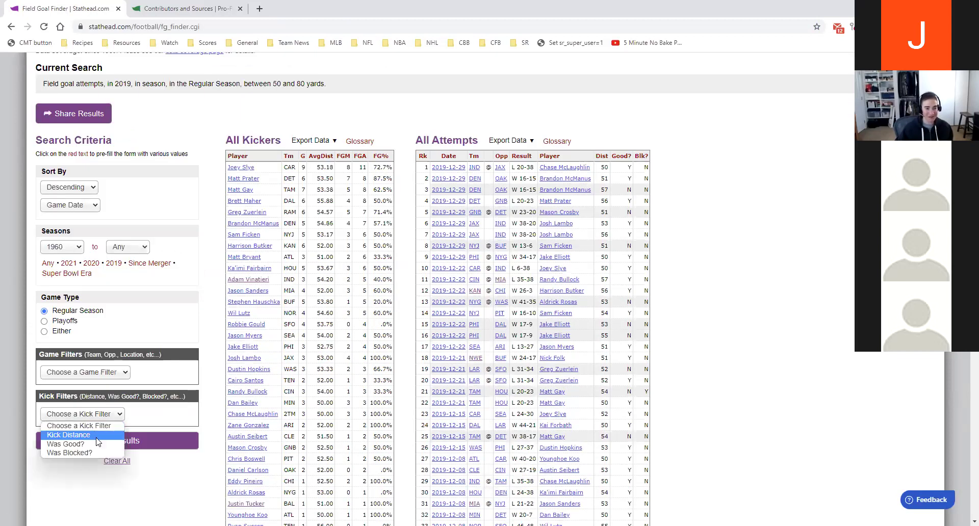
click(118, 376)
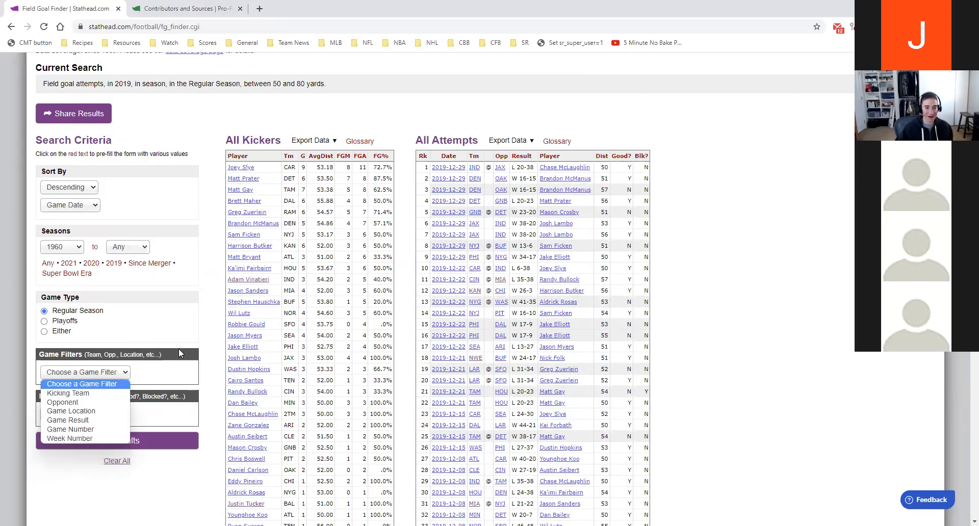
click(201, 347)
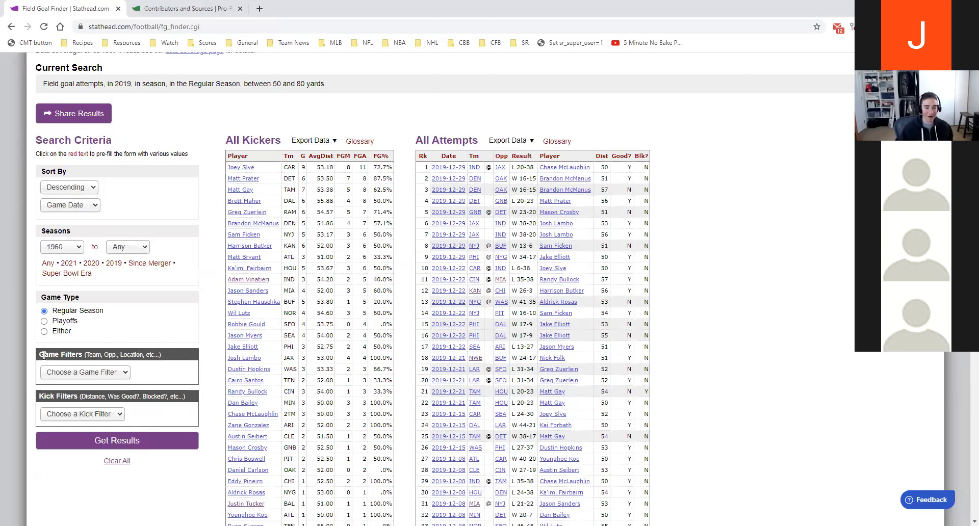
scroll(209, 416, up, 2)
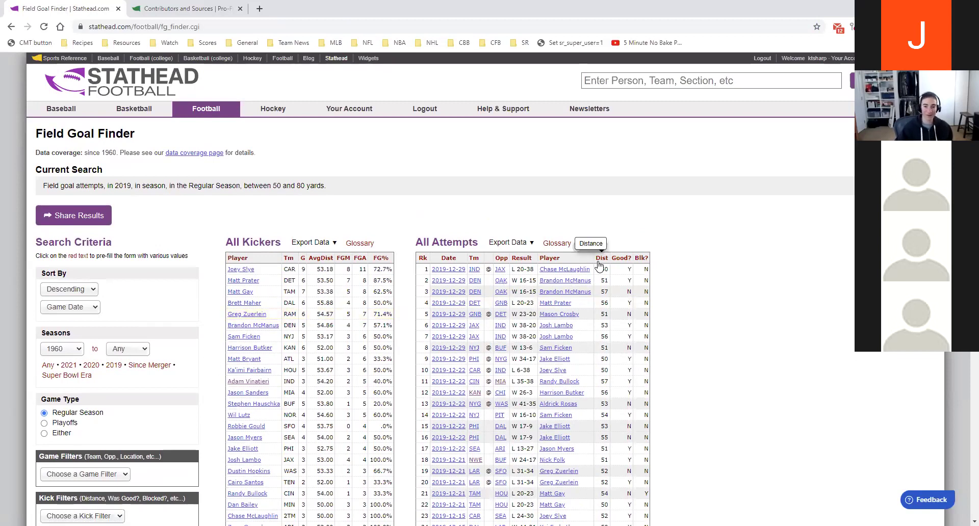
scroll(278, 344, down, 1)
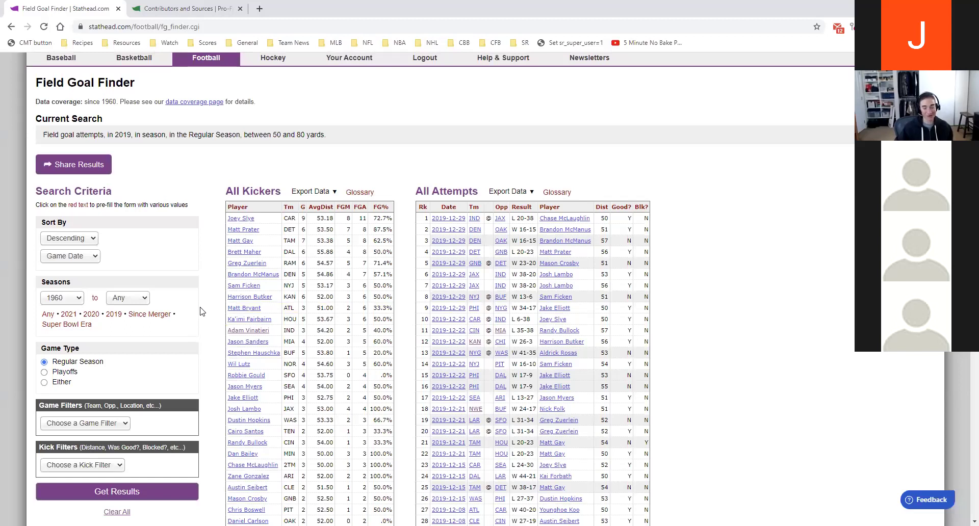
scroll(203, 313, up, 1)
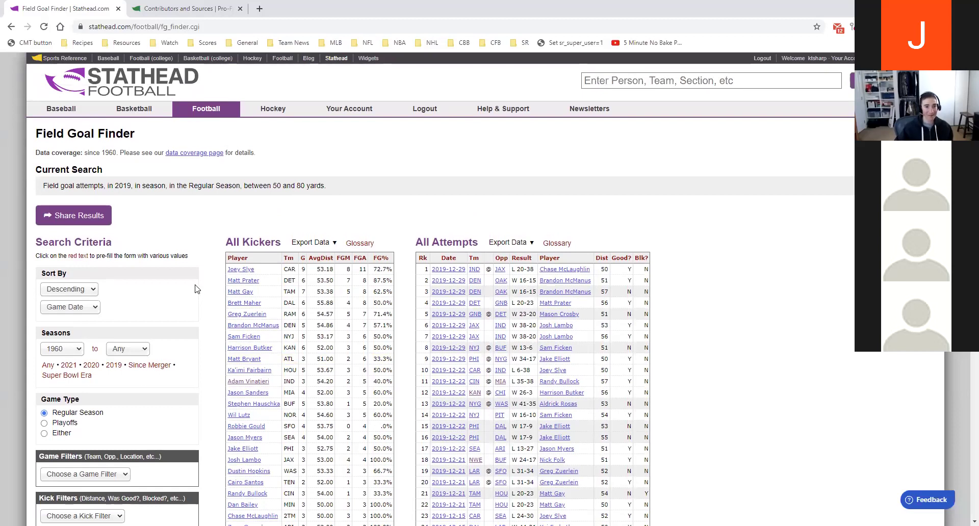
- Return to the football tools page and open the Player Season Finder
click(194, 111)
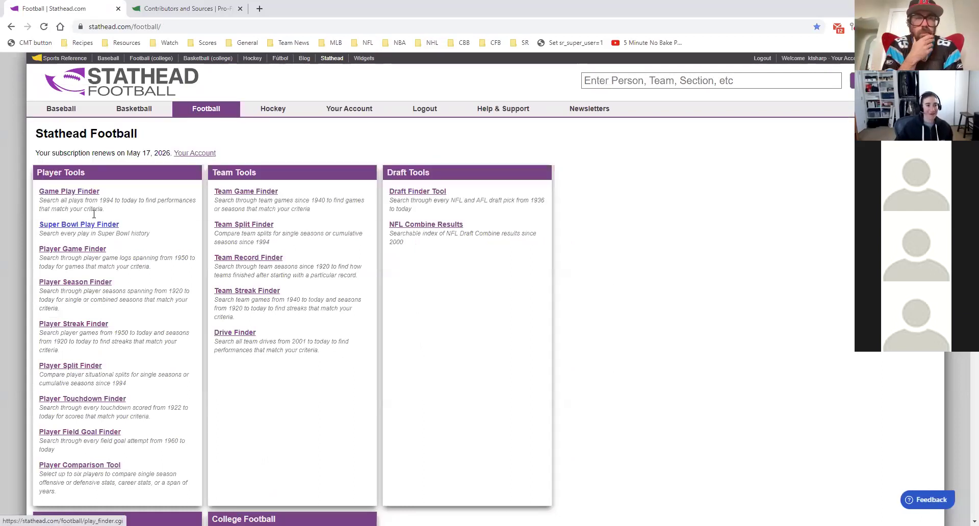
click(89, 282)
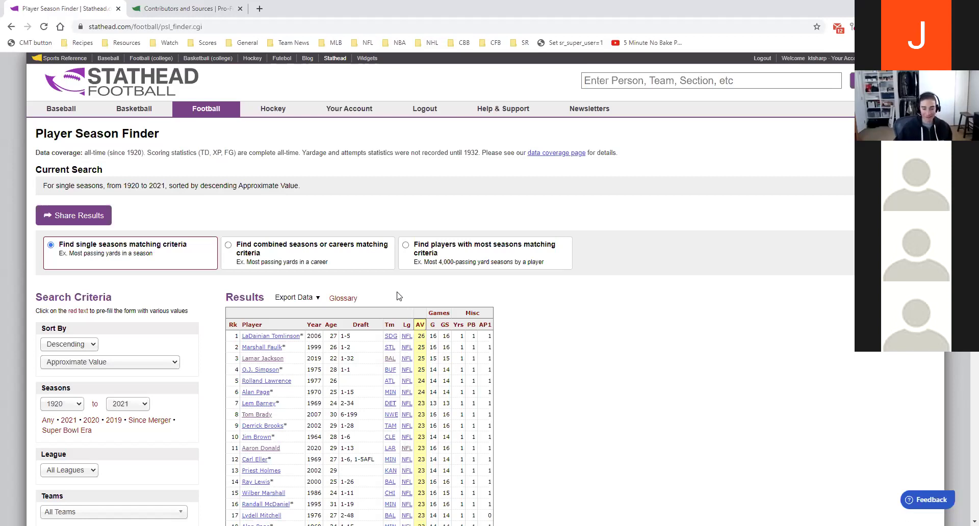
- Export the player season results as an Excel workbook, and view them as CSV text before restoring the formatted table
mouse_move(308, 302)
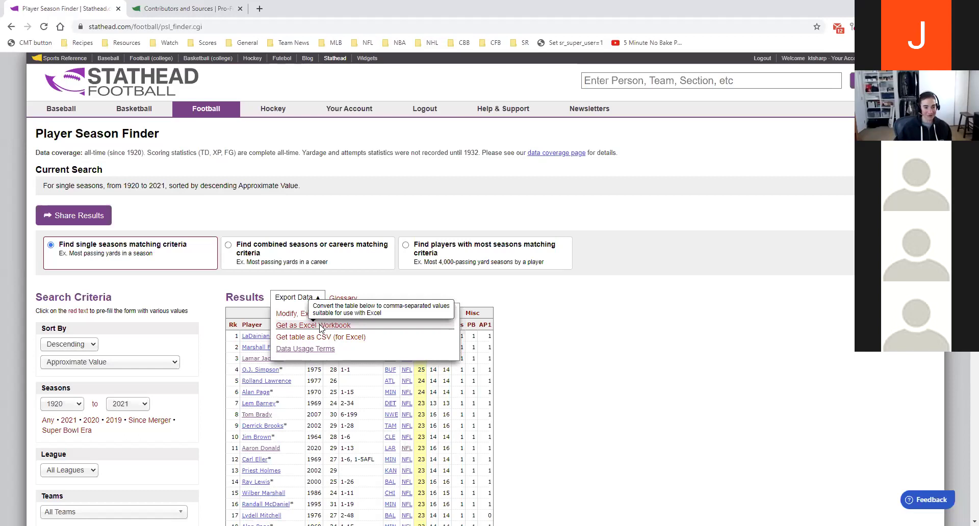
click(320, 327)
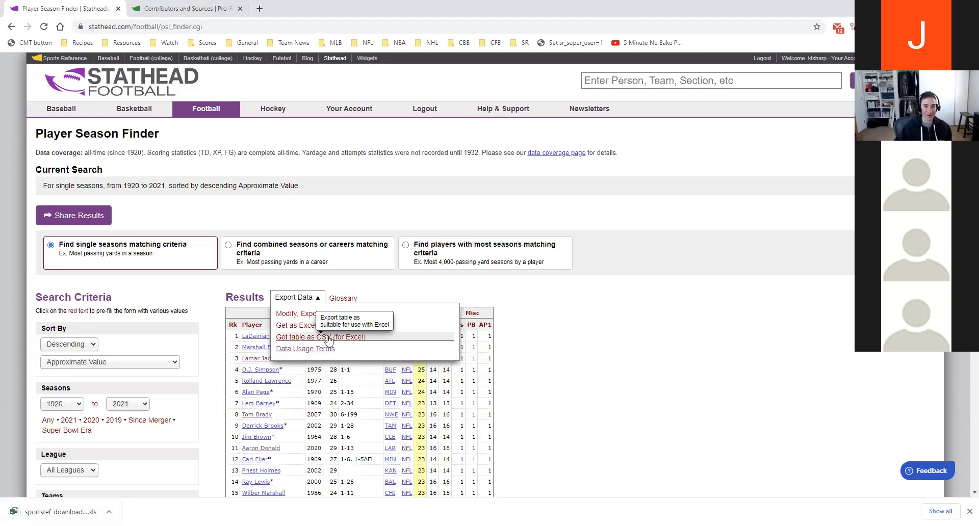
click(328, 337)
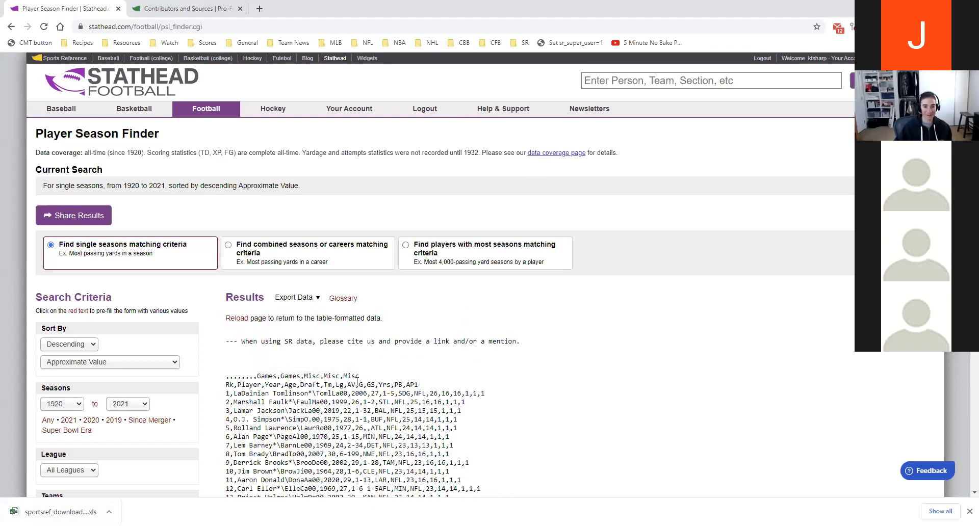
click(240, 320)
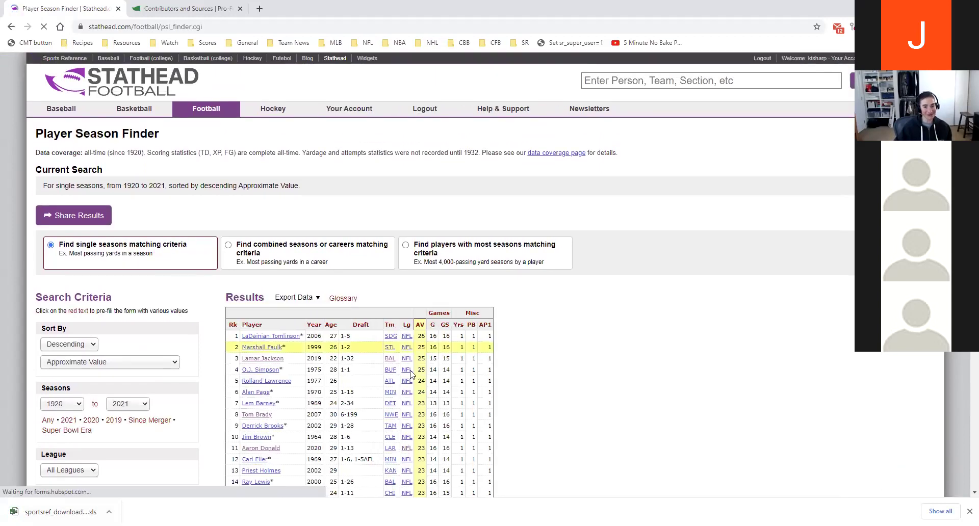
- Look through the first page of player season results down to the link for more rows, and dismiss the download bar
scroll(580, 346, down, 1)
scroll(579, 344, down, 5)
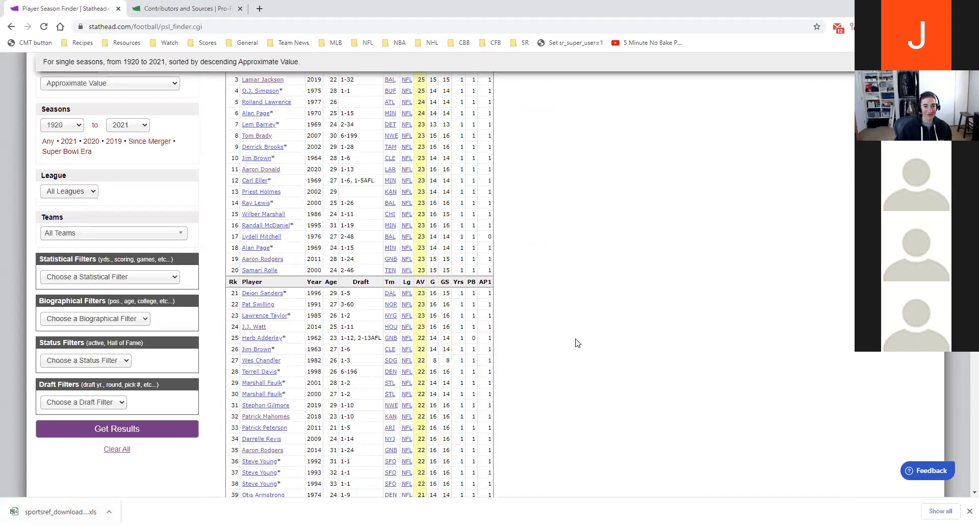
scroll(578, 343, down, 7)
scroll(576, 340, down, 10)
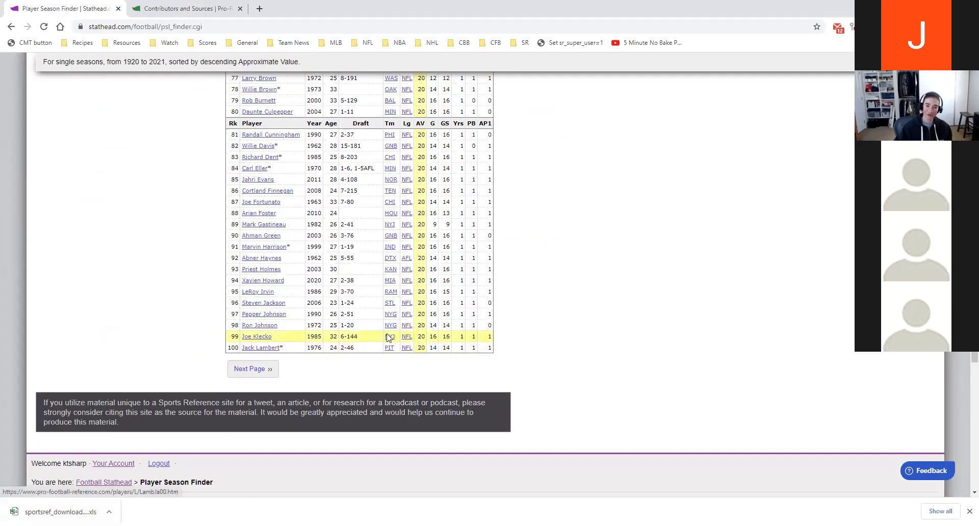
scroll(514, 352, up, 2)
scroll(515, 353, up, 17)
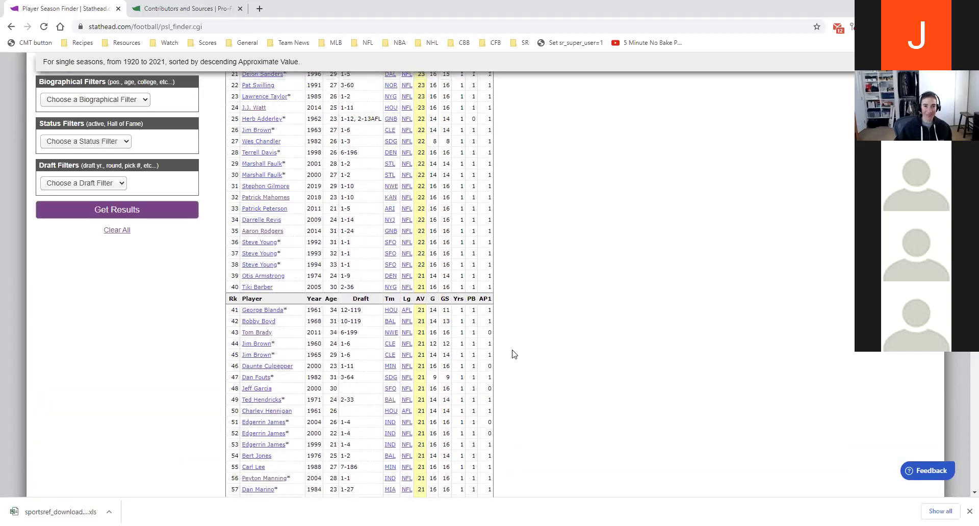
scroll(514, 354, up, 4)
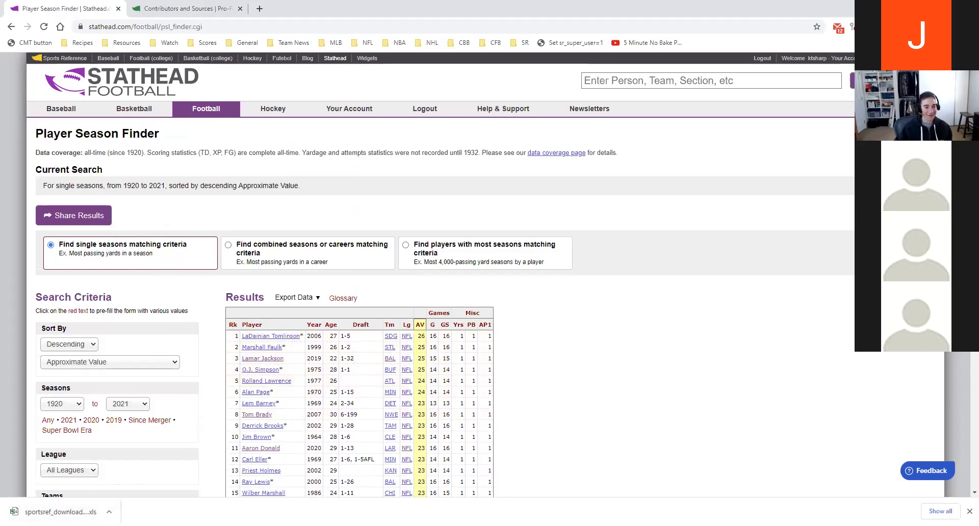
click(970, 512)
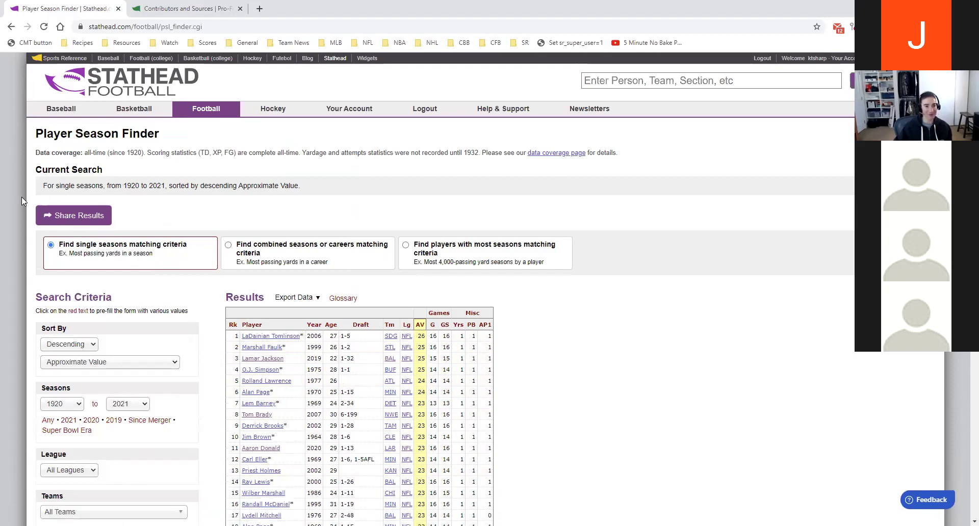
- Generate a share link for the player season results, copy it to the clipboard and close the sharing dialog
click(83, 217)
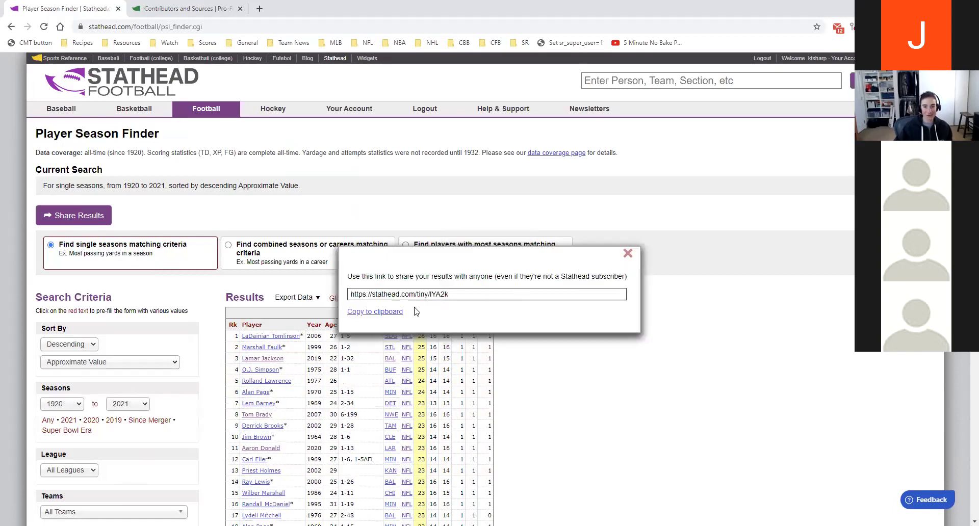
click(397, 312)
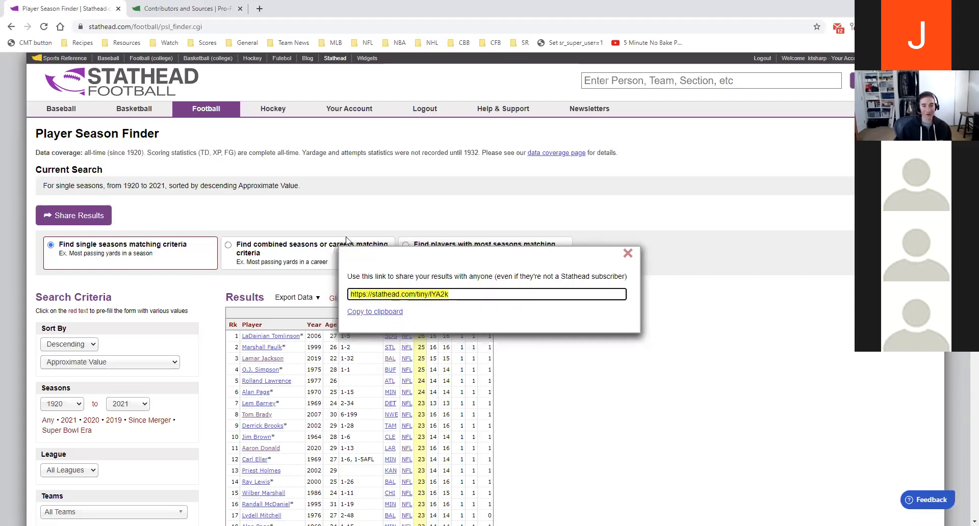
click(405, 215)
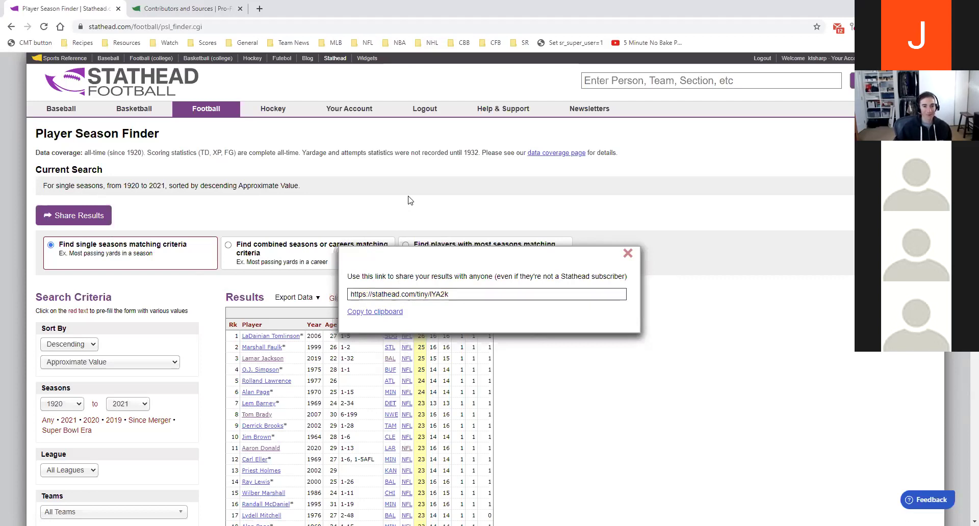
click(635, 253)
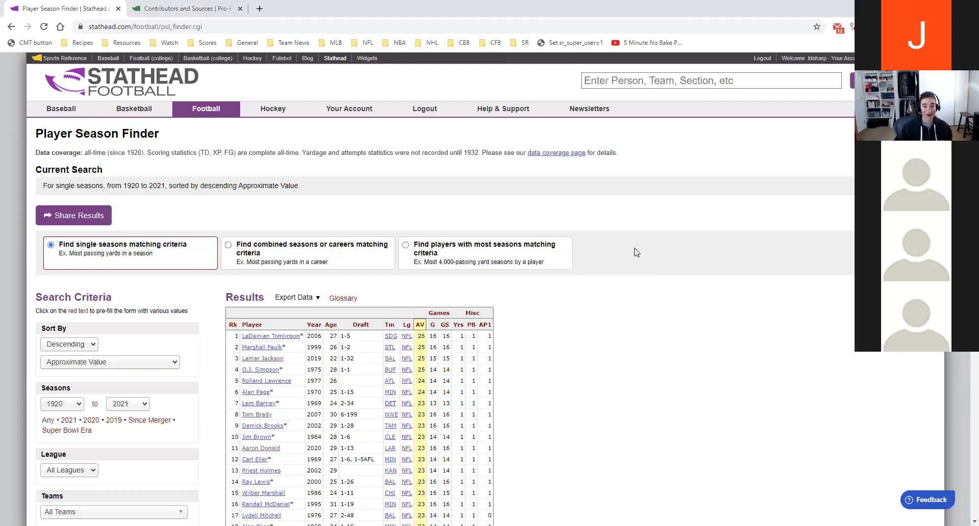
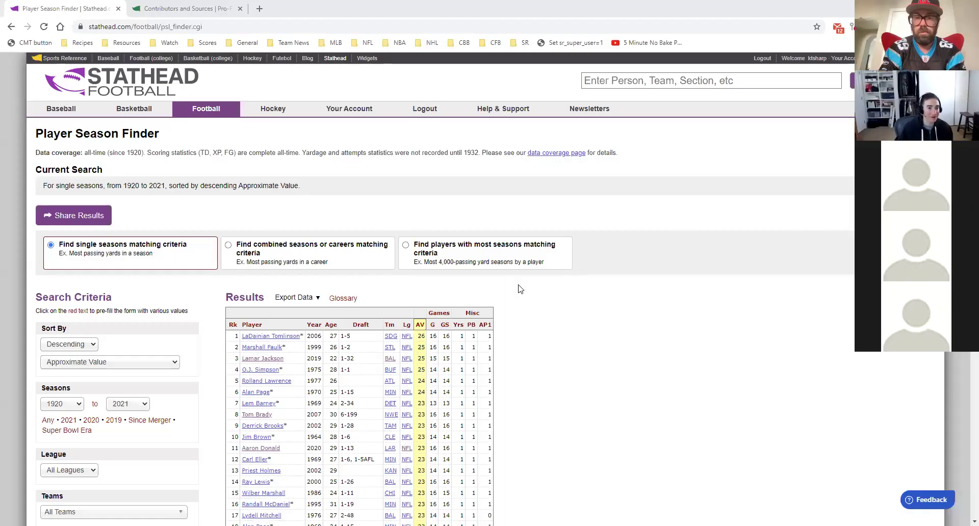
- Add a College biographical filter to the player season search and set it to Alabama
scroll(520, 288, down, 1)
scroll(109, 265, down, 5)
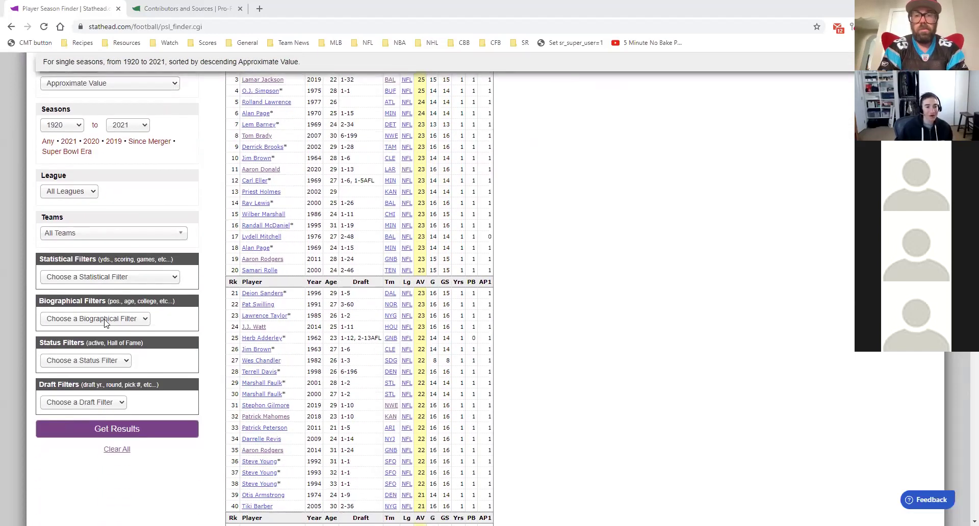
click(108, 320)
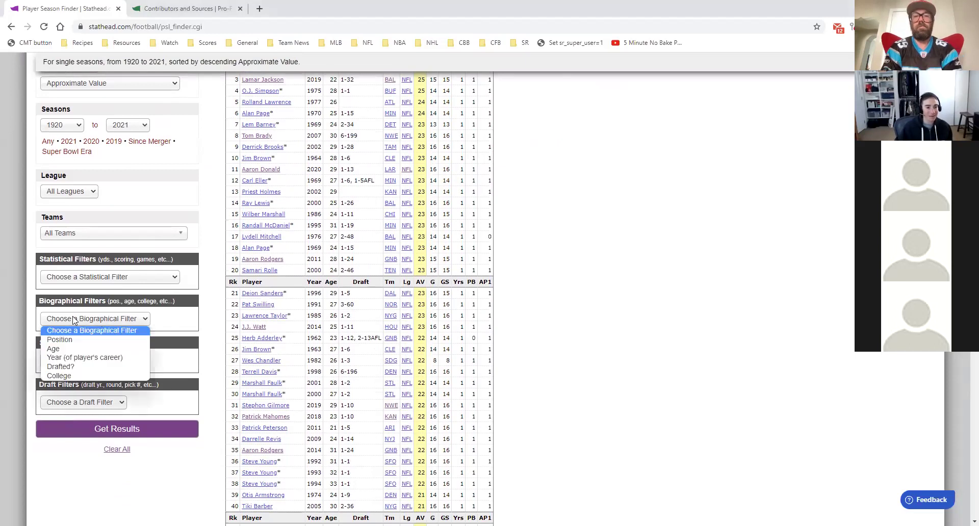
click(73, 375)
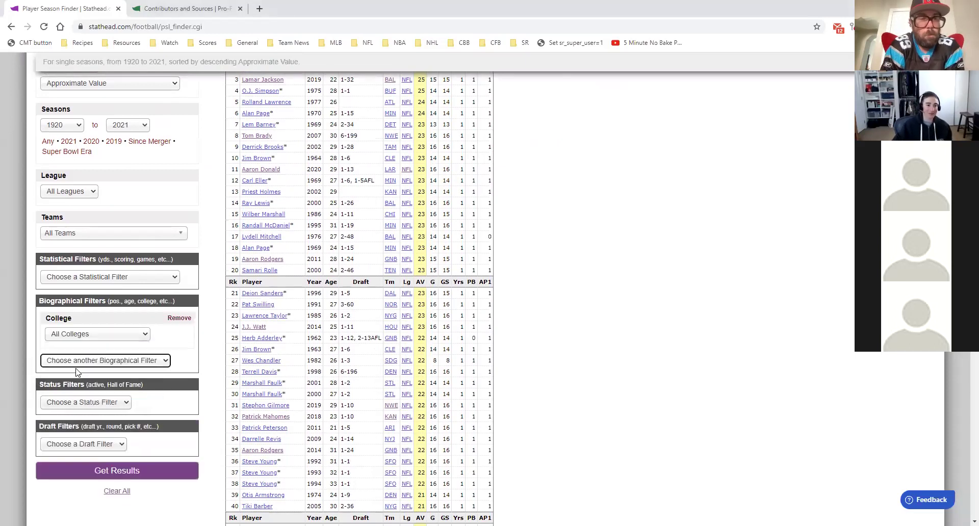
click(73, 336)
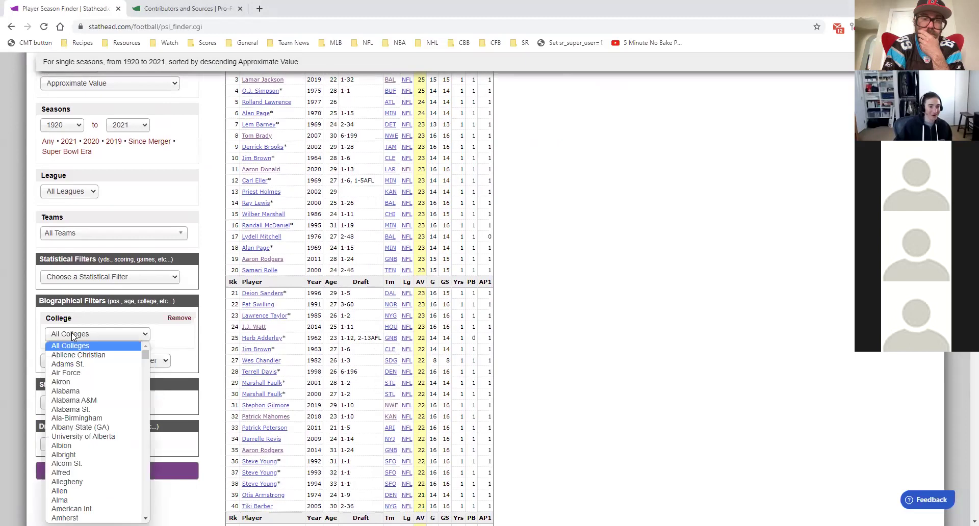
click(92, 391)
- Sort the search by Passing Yds in descending order and get the results
scroll(130, 345, up, 1)
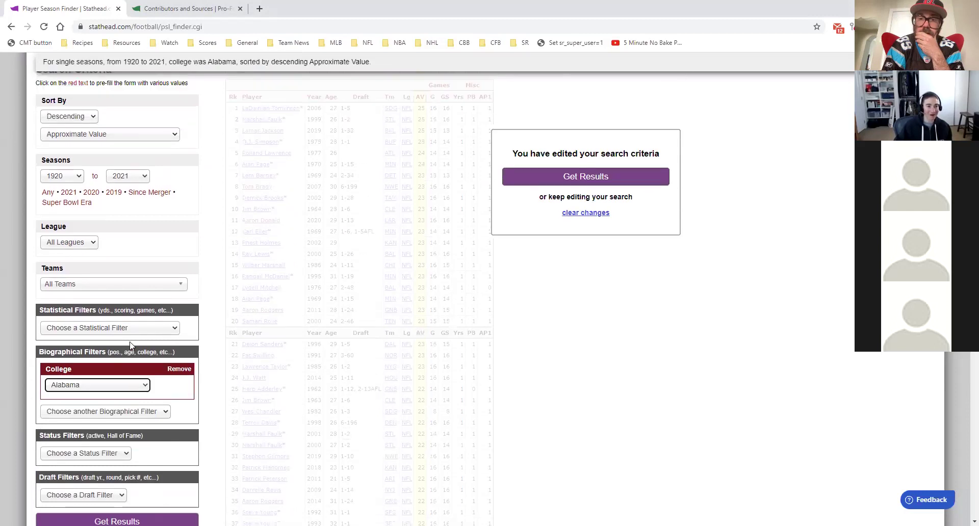
scroll(131, 345, up, 4)
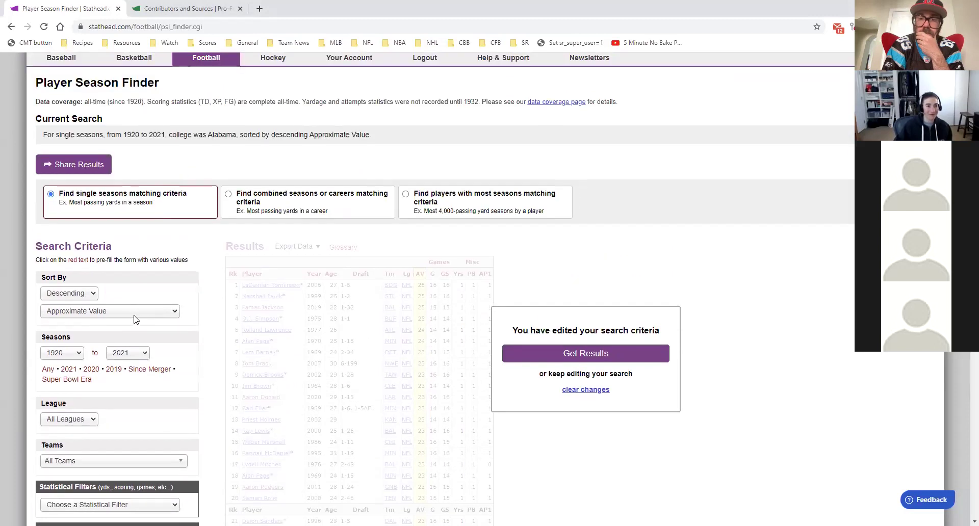
click(133, 312)
scroll(117, 367, up, 20)
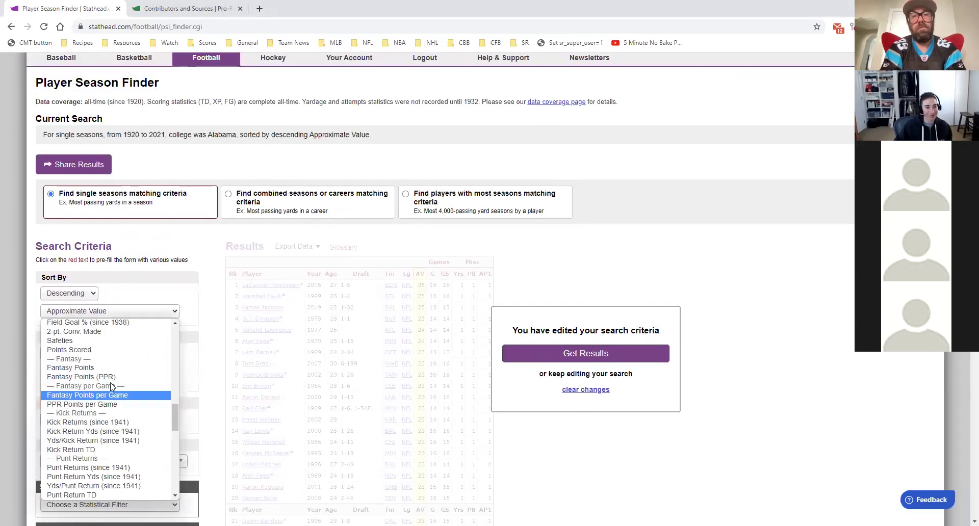
scroll(110, 379, up, 1)
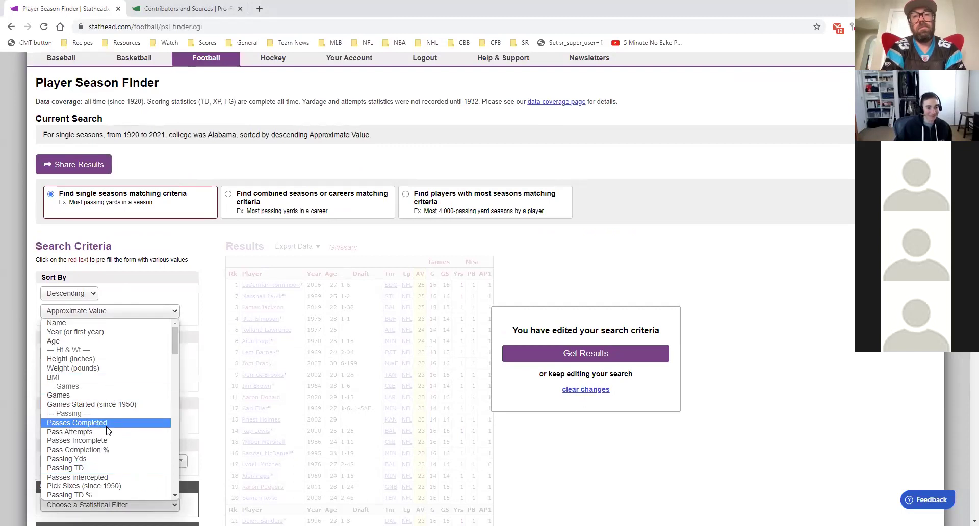
click(100, 460)
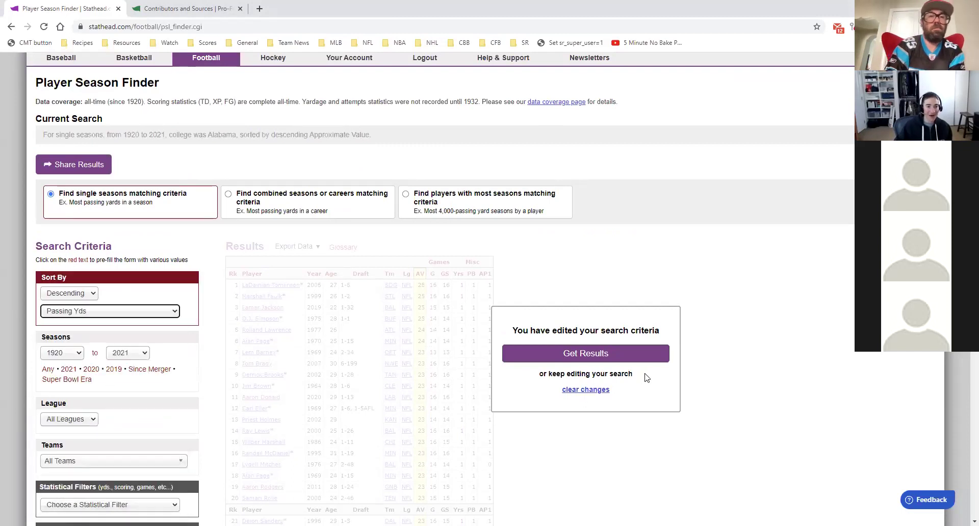
click(623, 357)
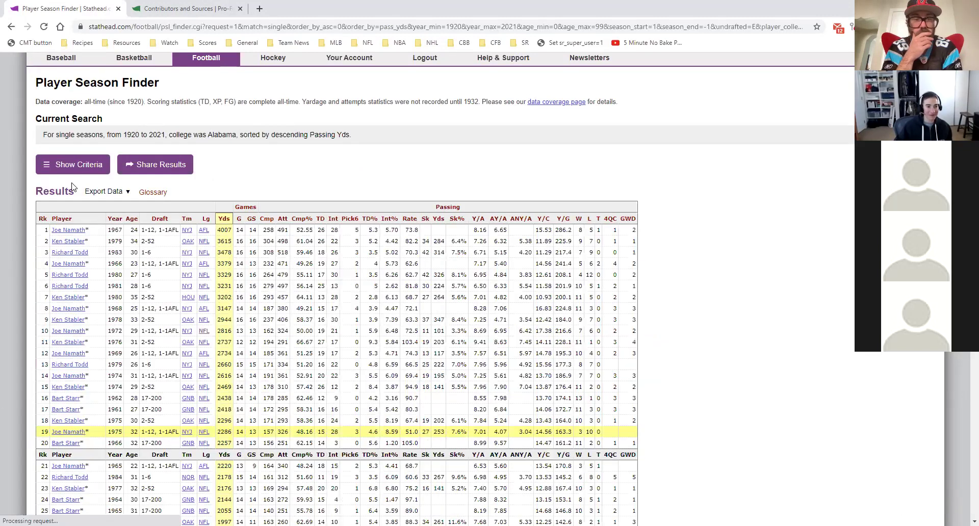
- Show the search criteria beside the results, look over the listed seasons, and remove the Alabama college filter
click(53, 163)
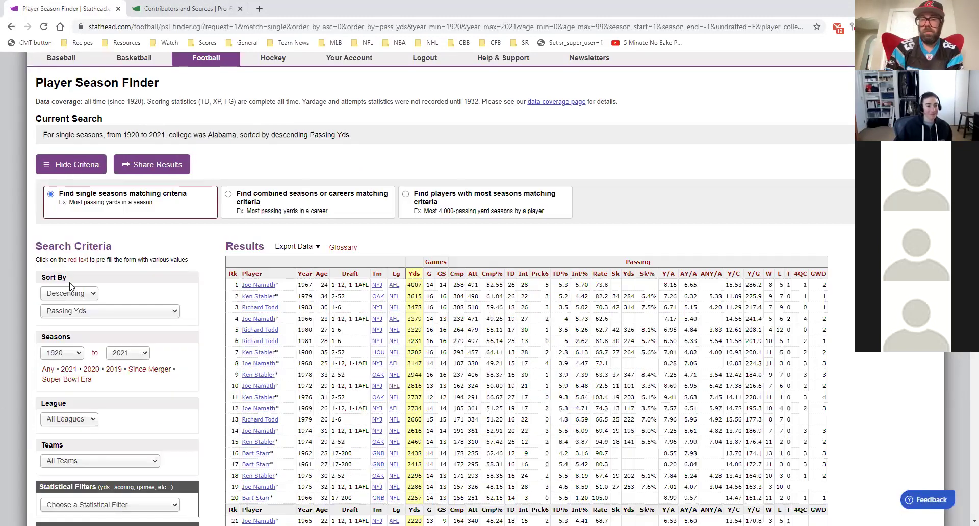
scroll(72, 287, down, 4)
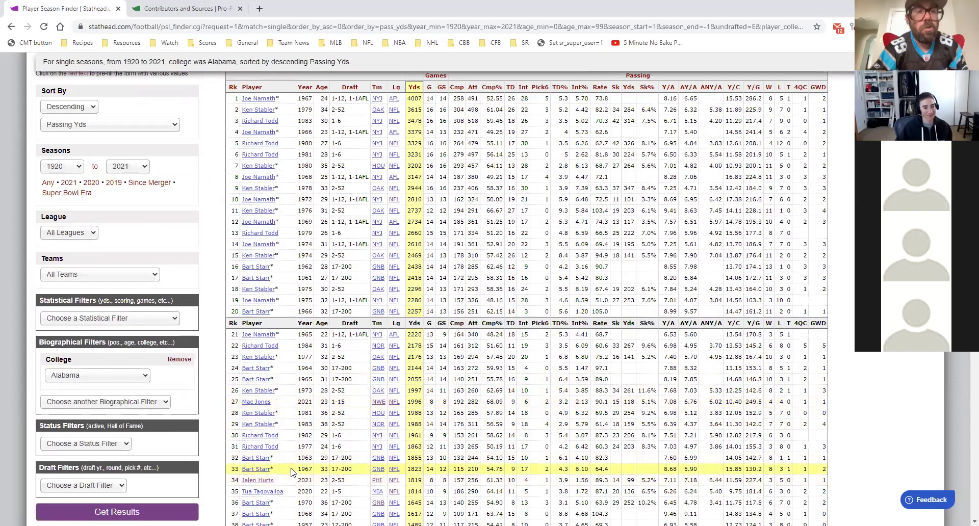
click(184, 360)
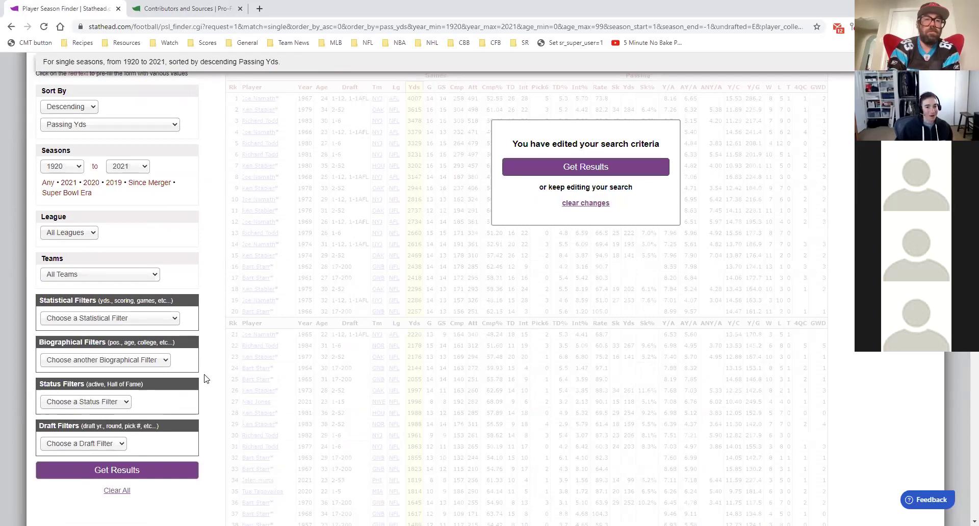
- Examine the available statistical filters from passing through defensive statistics, and leave the list without choosing one
scroll(206, 381, up, 1)
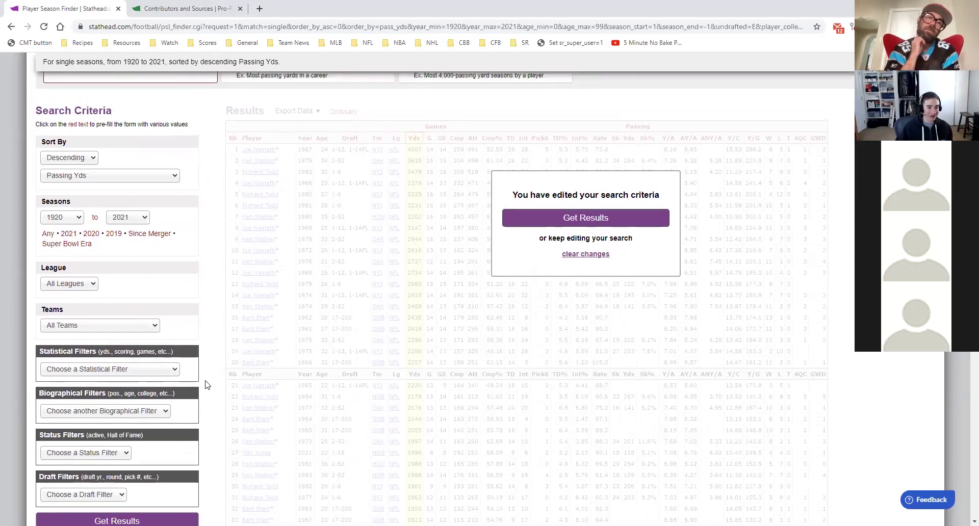
scroll(204, 383, up, 3)
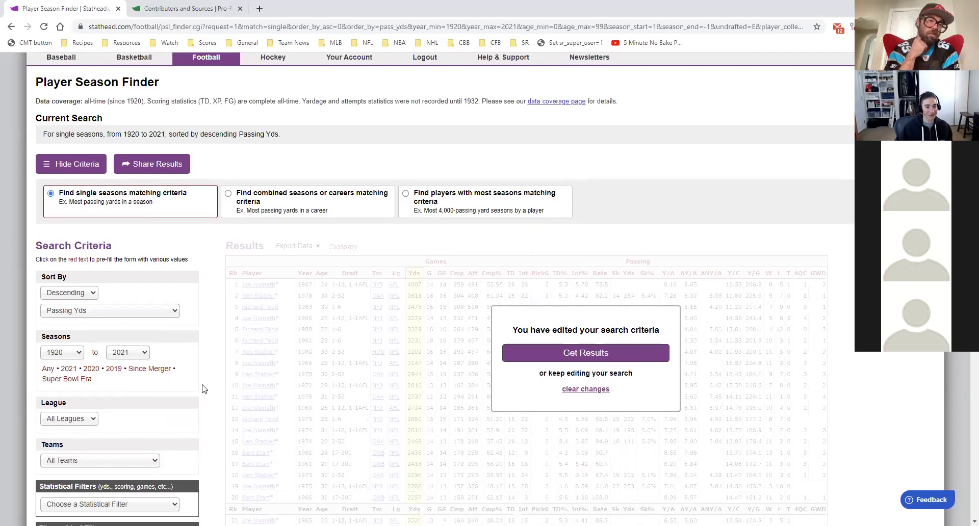
scroll(202, 389, down, 2)
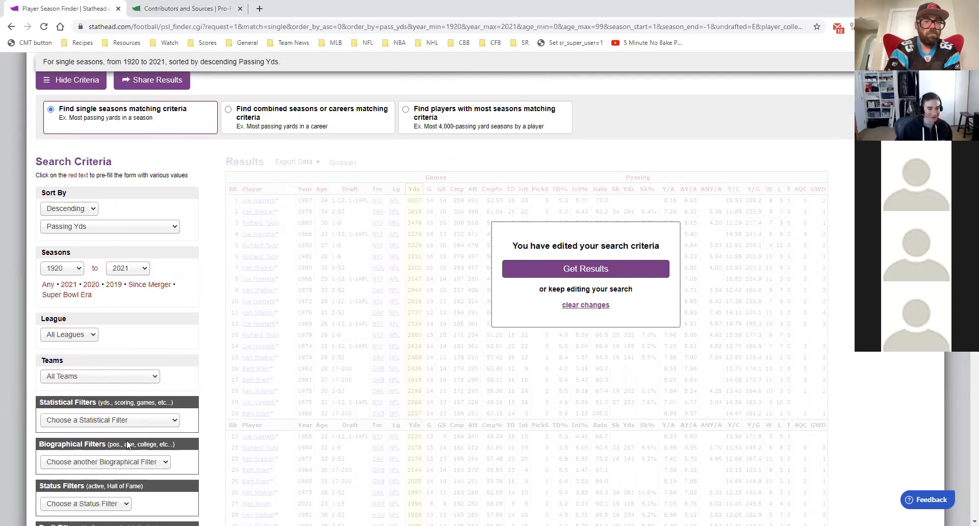
click(121, 422)
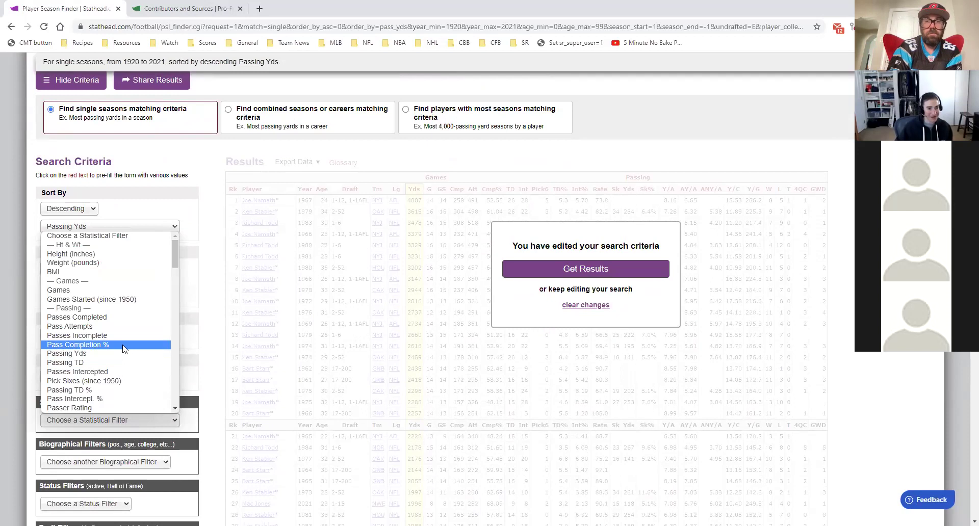
scroll(123, 349, down, 5)
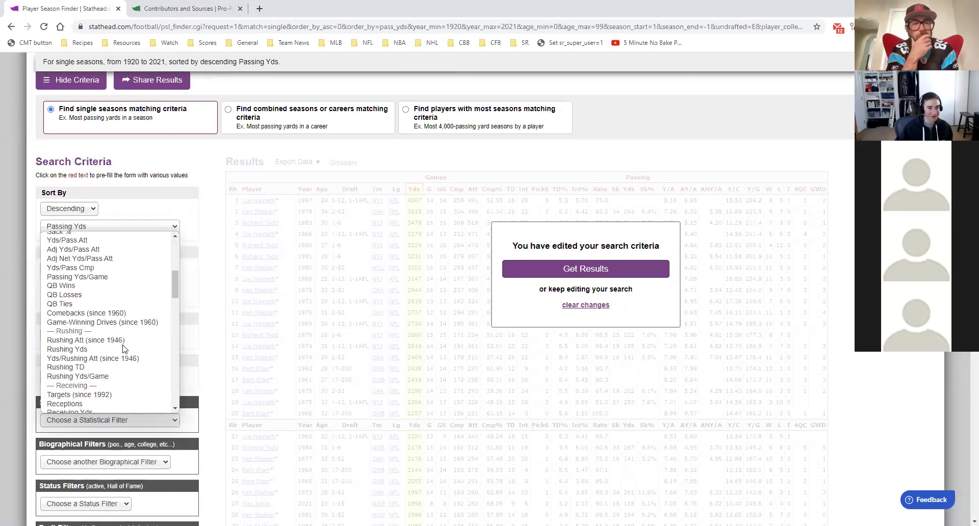
scroll(123, 349, down, 4)
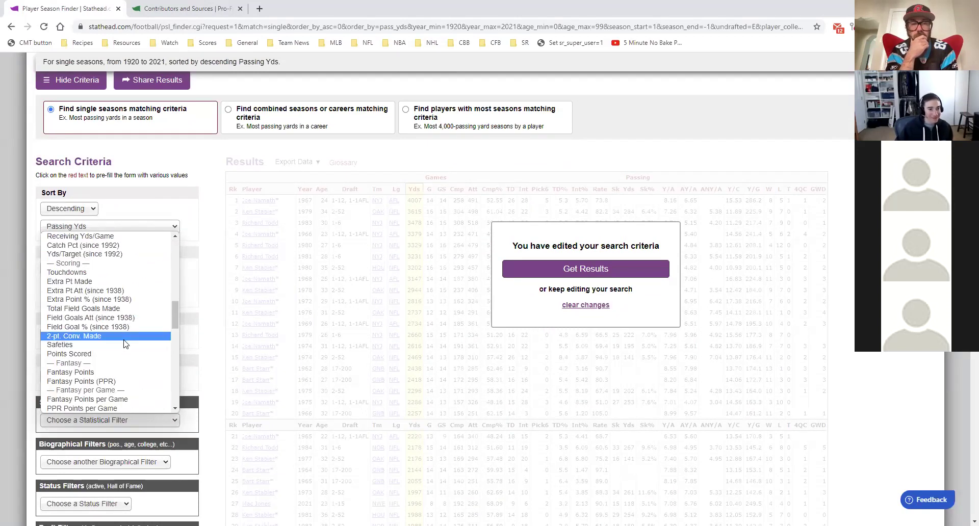
scroll(124, 345, down, 4)
scroll(124, 344, down, 4)
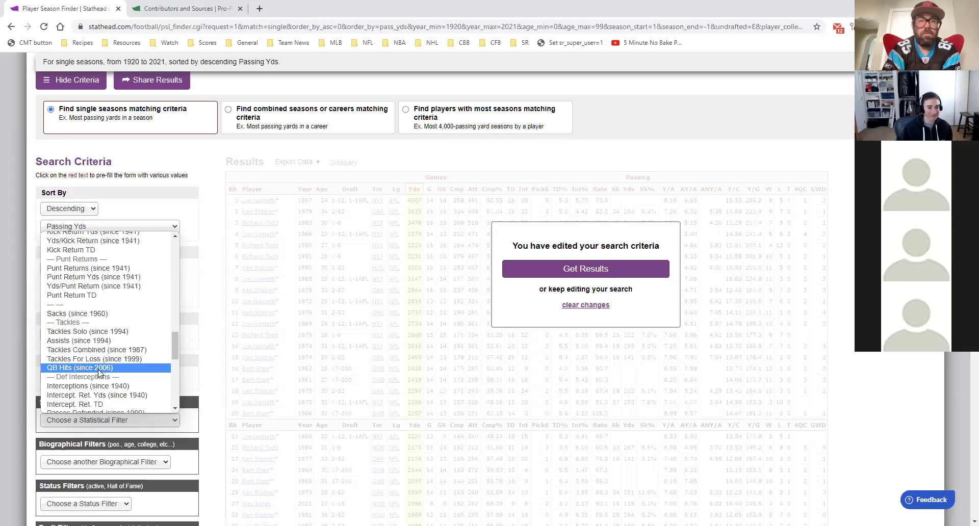
click(193, 418)
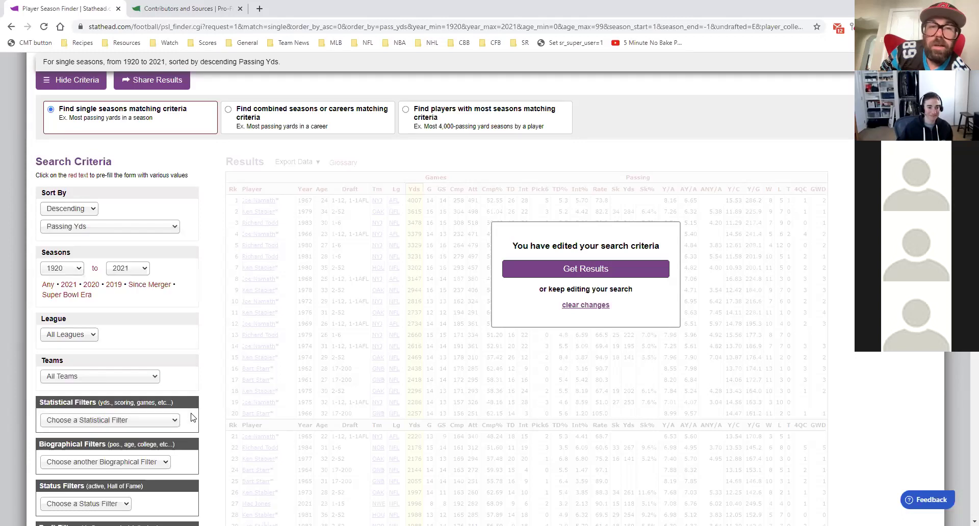